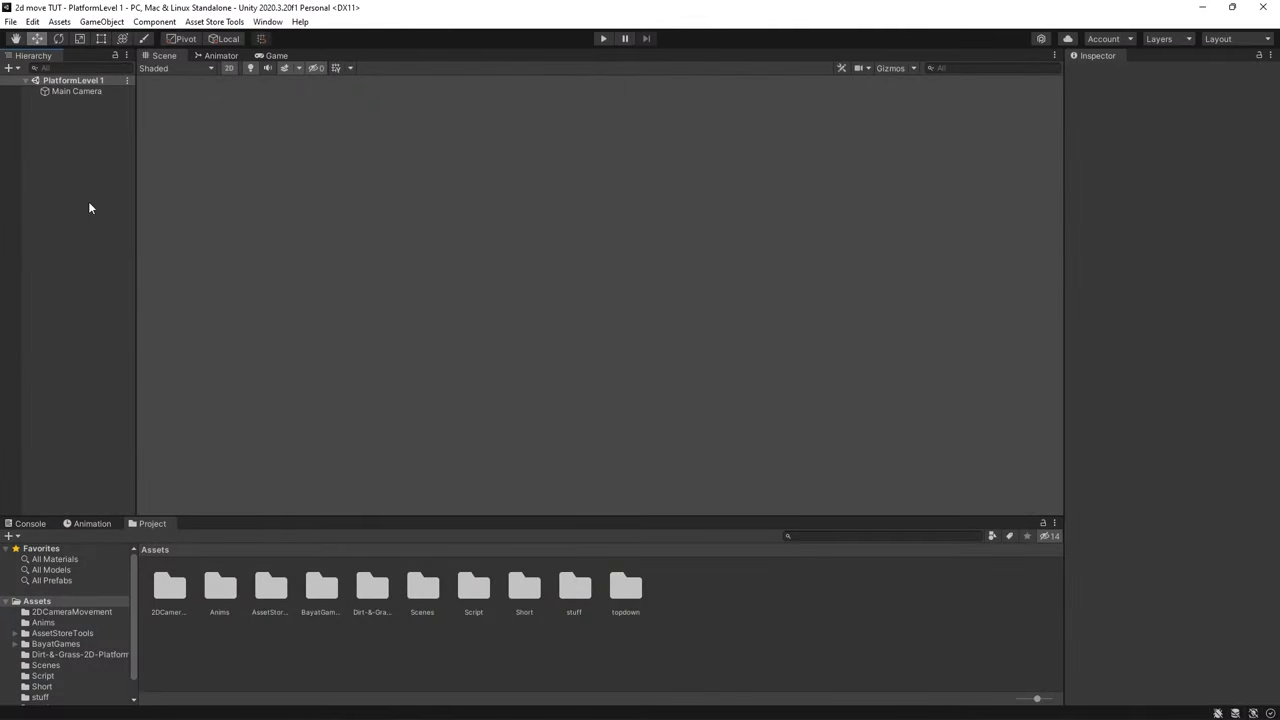
# Step: Check in the Game view that the camera background is lavender (B4A5C3)
pyautogui.click(96, 92)
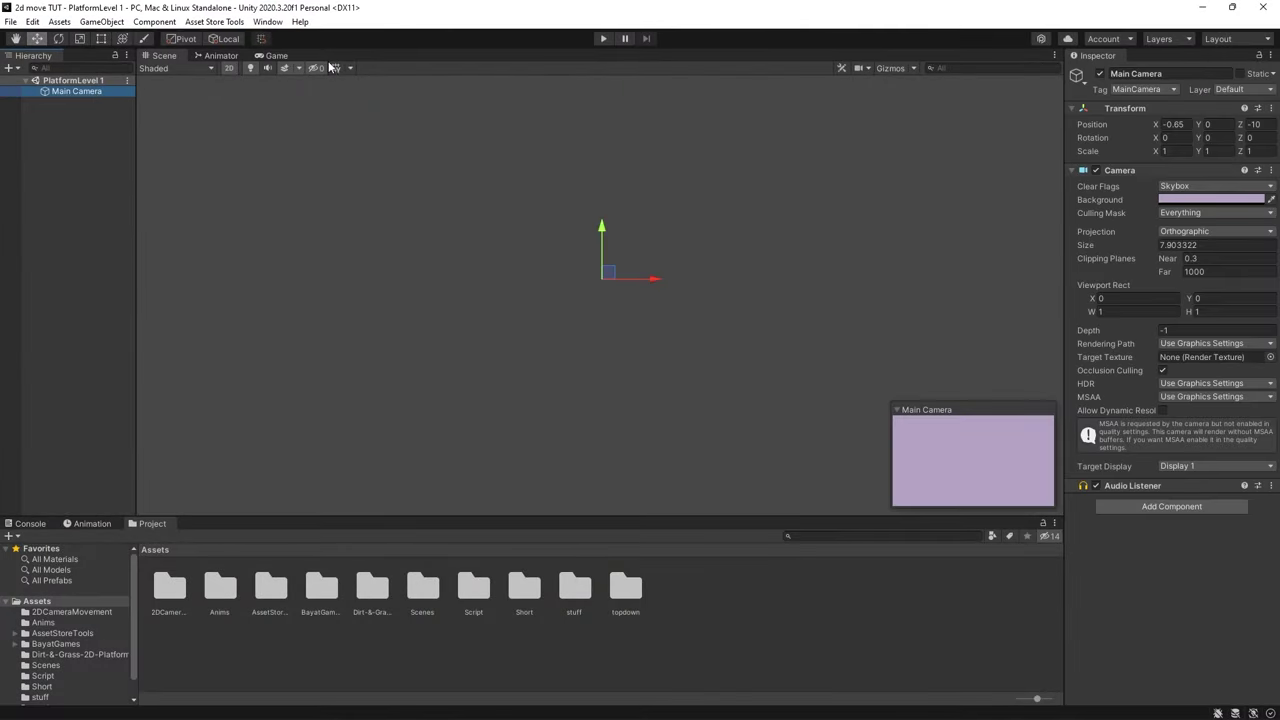
pyautogui.click(277, 56)
pyautogui.click(1189, 195)
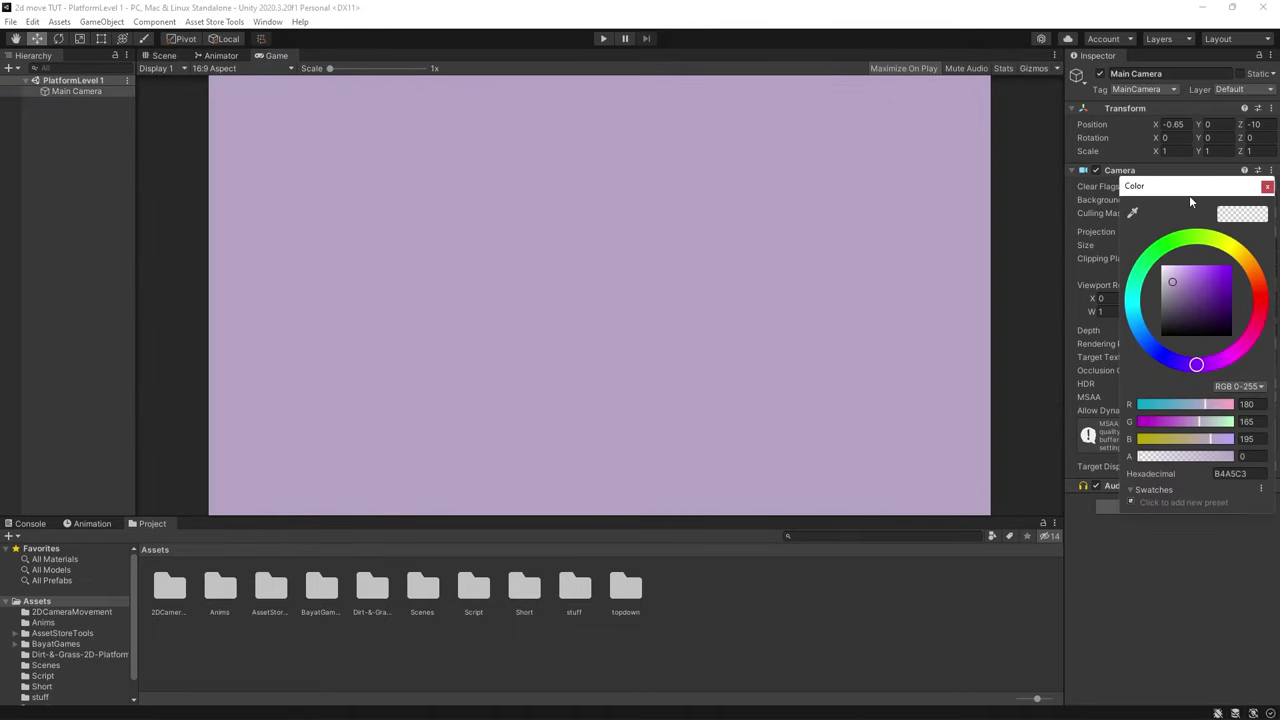
pyautogui.click(1268, 185)
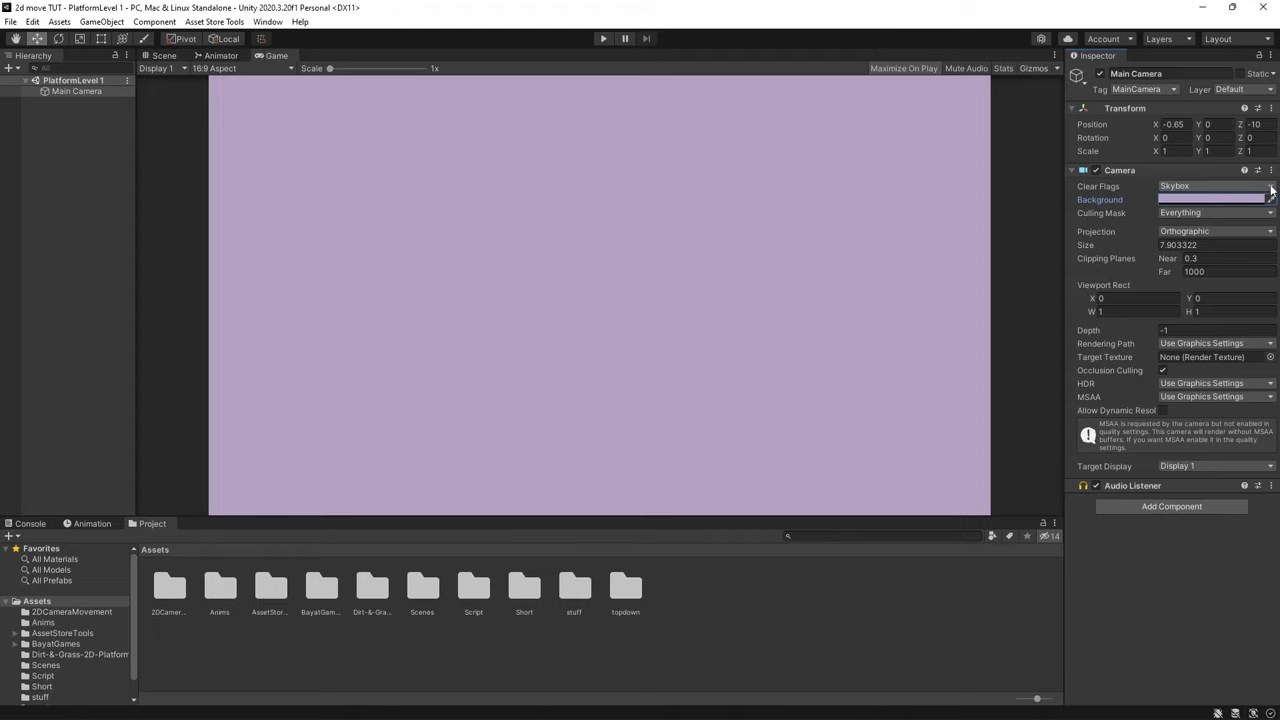
# Step: Add a 2D Object > Tilemap > Rectangular to the Hierarchy, then return to the Scene view
pyautogui.click(20, 165)
pyautogui.rightClick(52, 170)
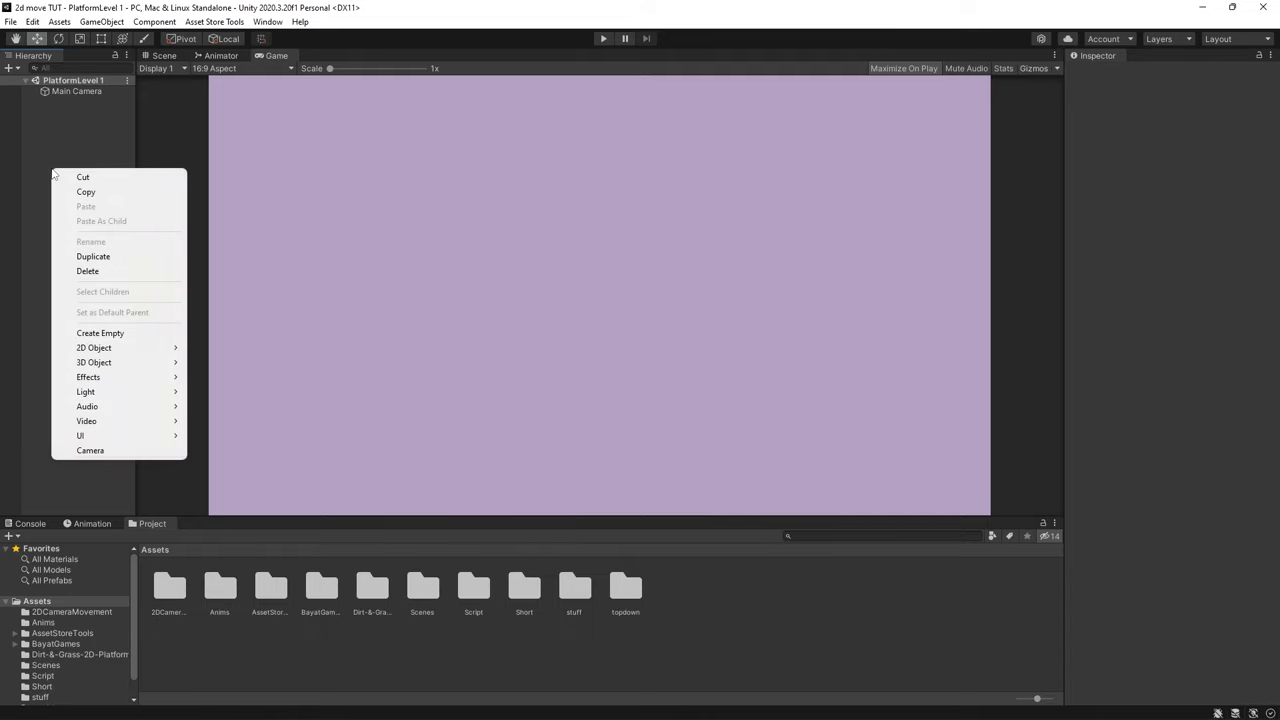
pyautogui.moveTo(141, 354)
pyautogui.moveTo(240, 377)
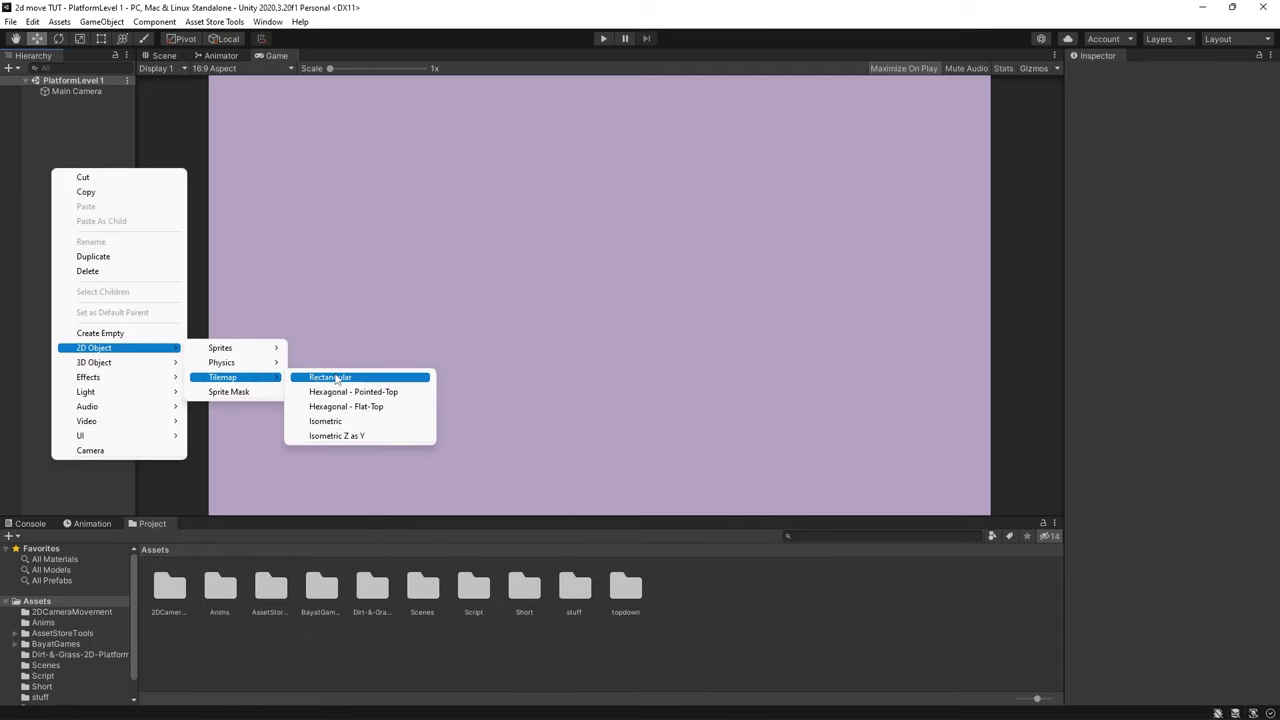
pyautogui.click(338, 379)
pyautogui.click(164, 56)
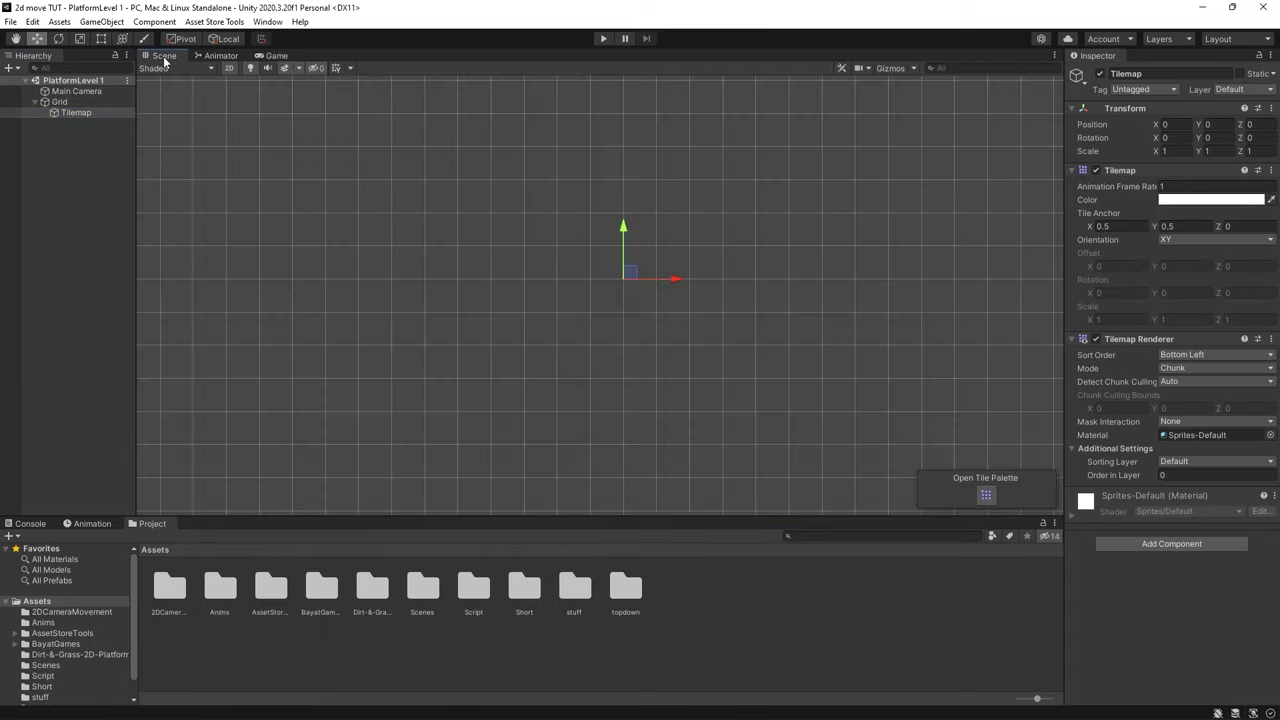
# Step: Open the Tile Palette window and create an empty palette called Grass
pyautogui.click(991, 490)
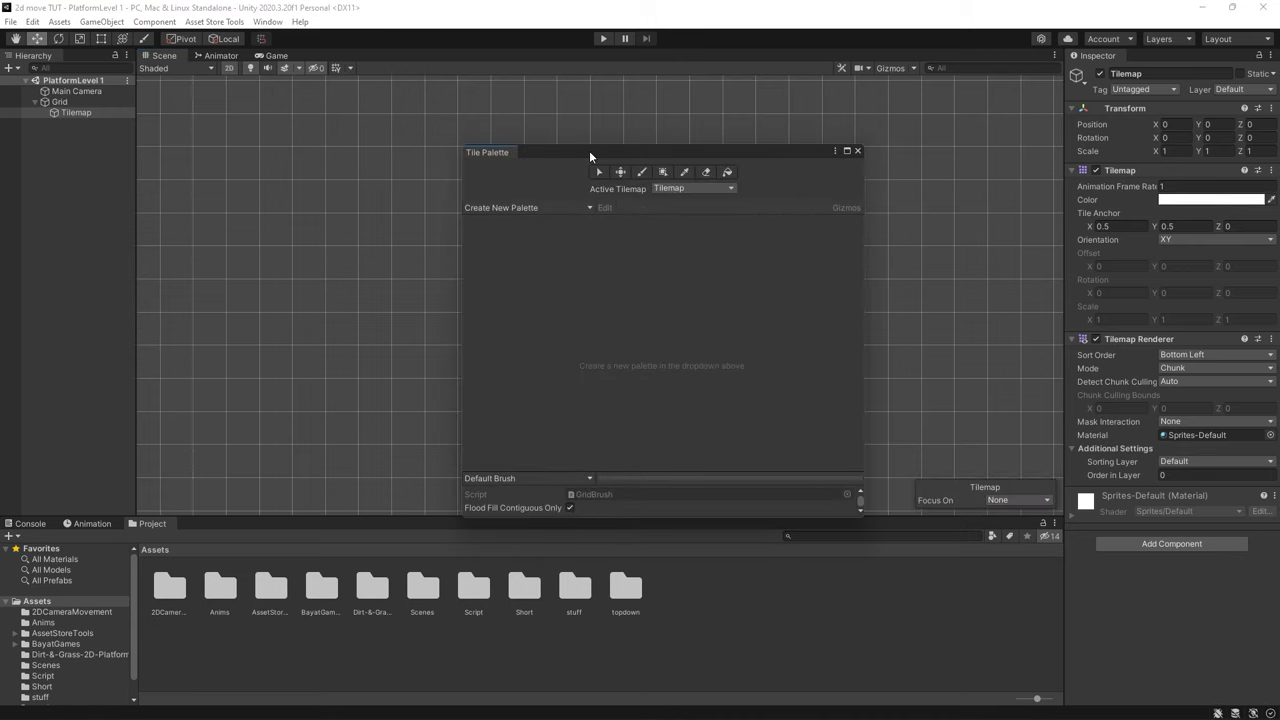
pyautogui.moveTo(589, 150); pyautogui.dragTo(571, 135)
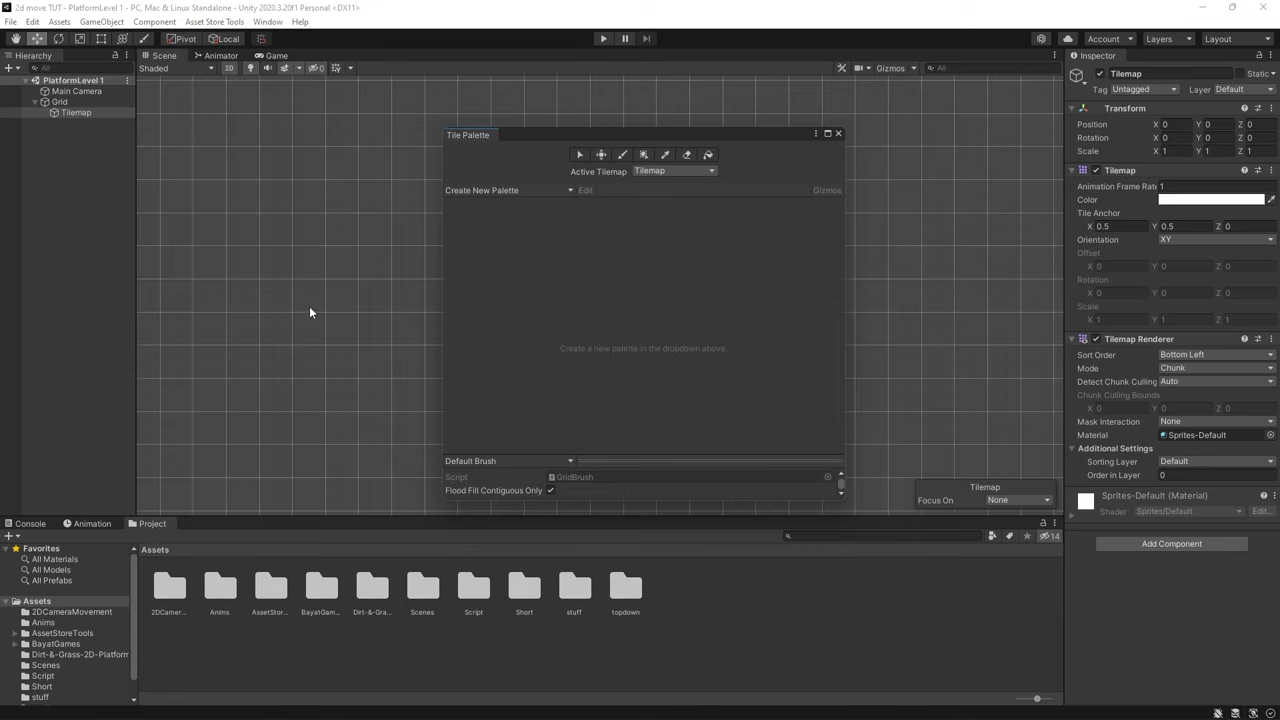
pyautogui.click(516, 189)
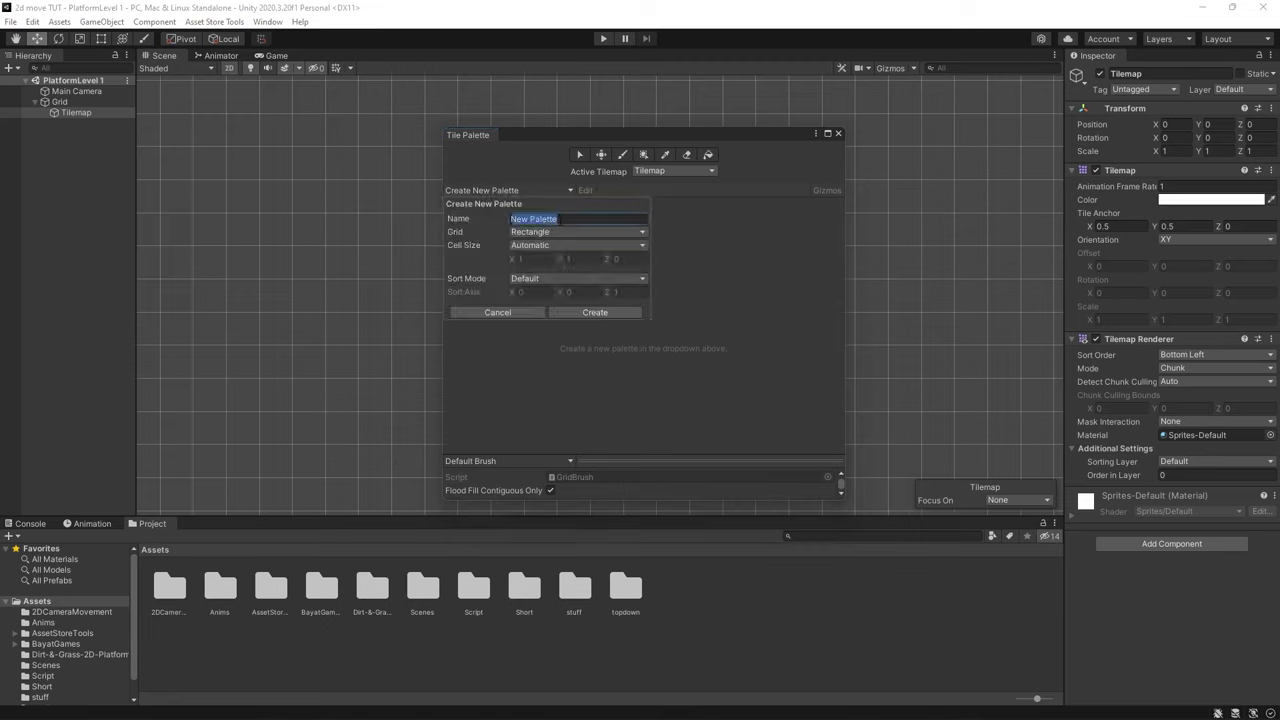
pyautogui.write('Dr')
pyautogui.click(596, 312)
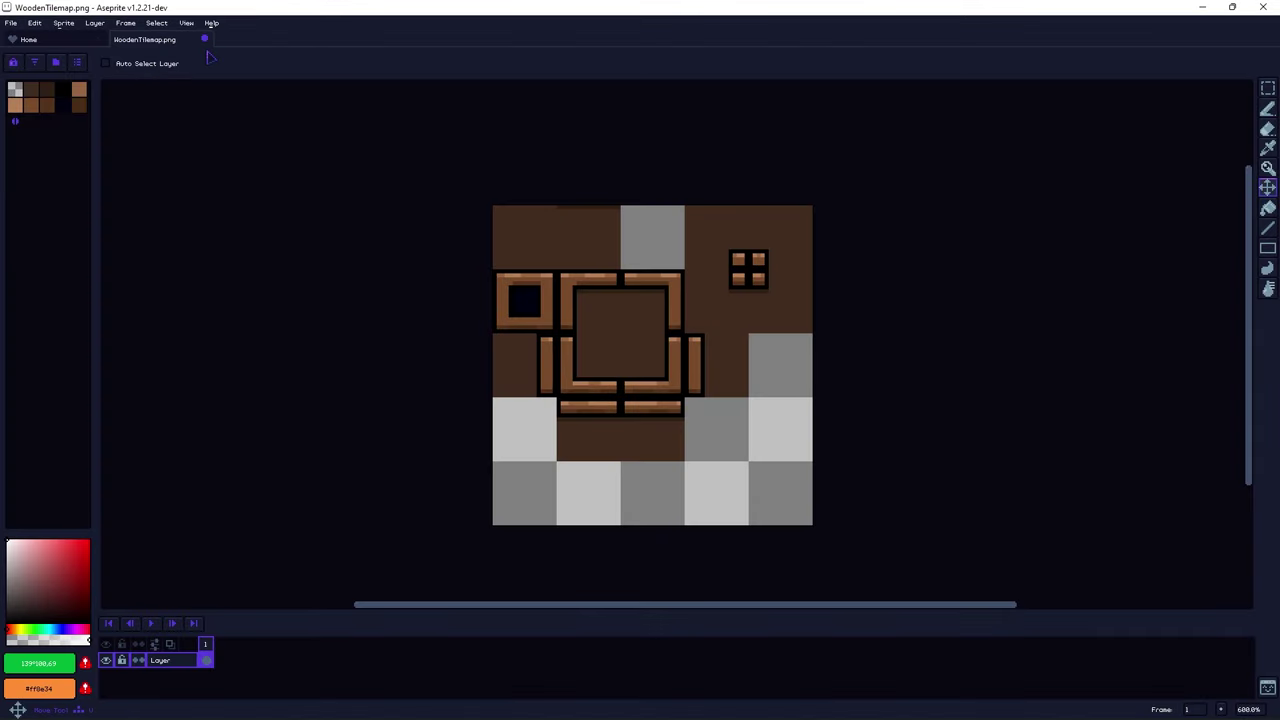
# Step: Turn on the canvas grid in Aseprite via View > Show > Grid
pyautogui.click(186, 22)
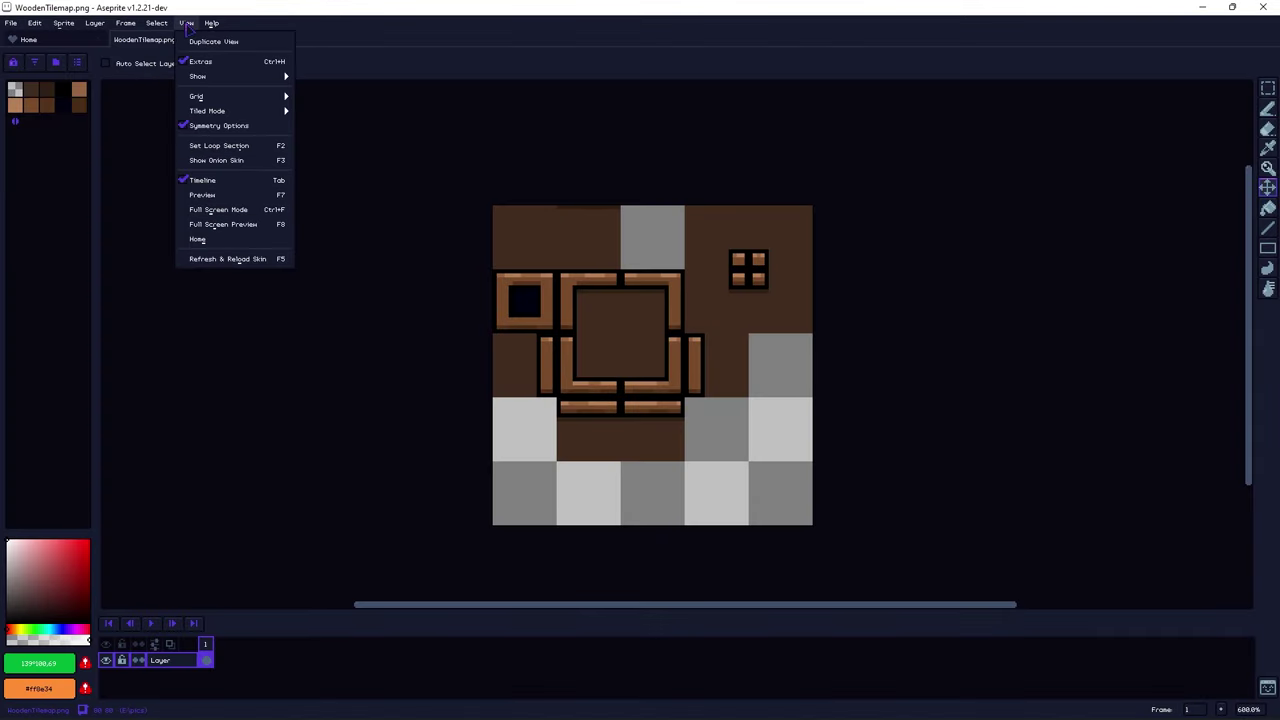
pyautogui.moveTo(214, 100)
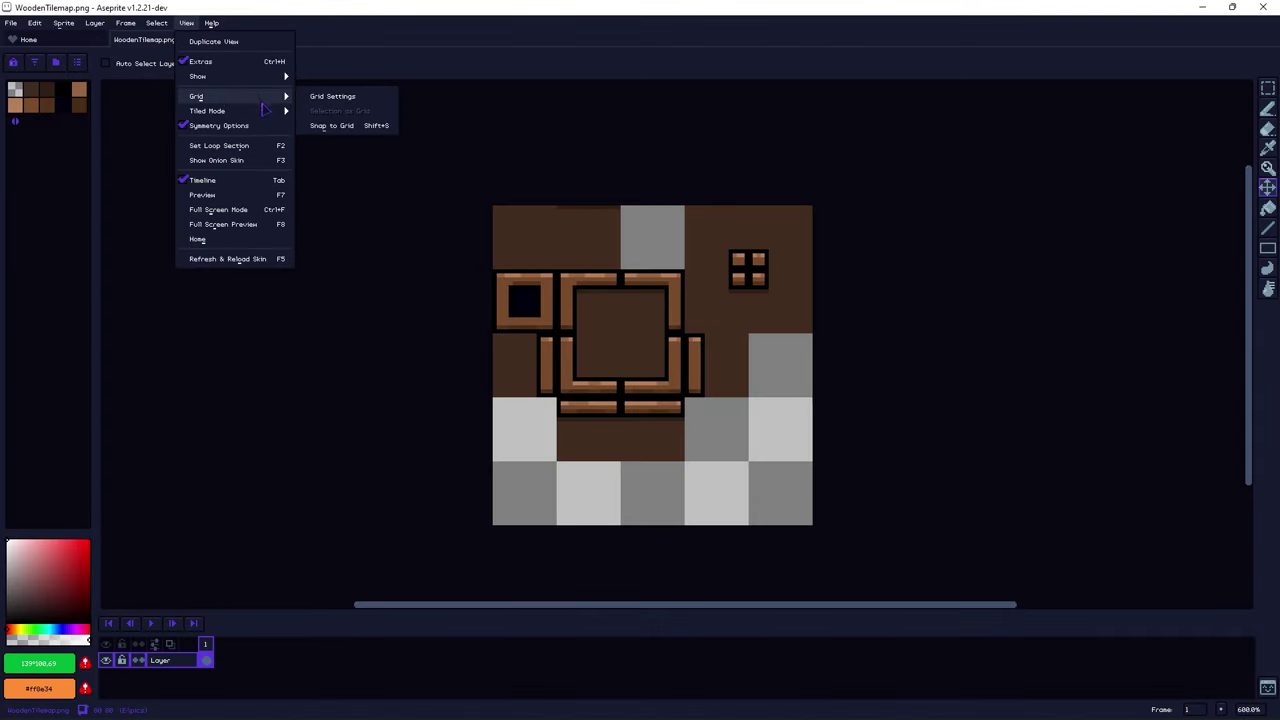
pyautogui.moveTo(265, 110)
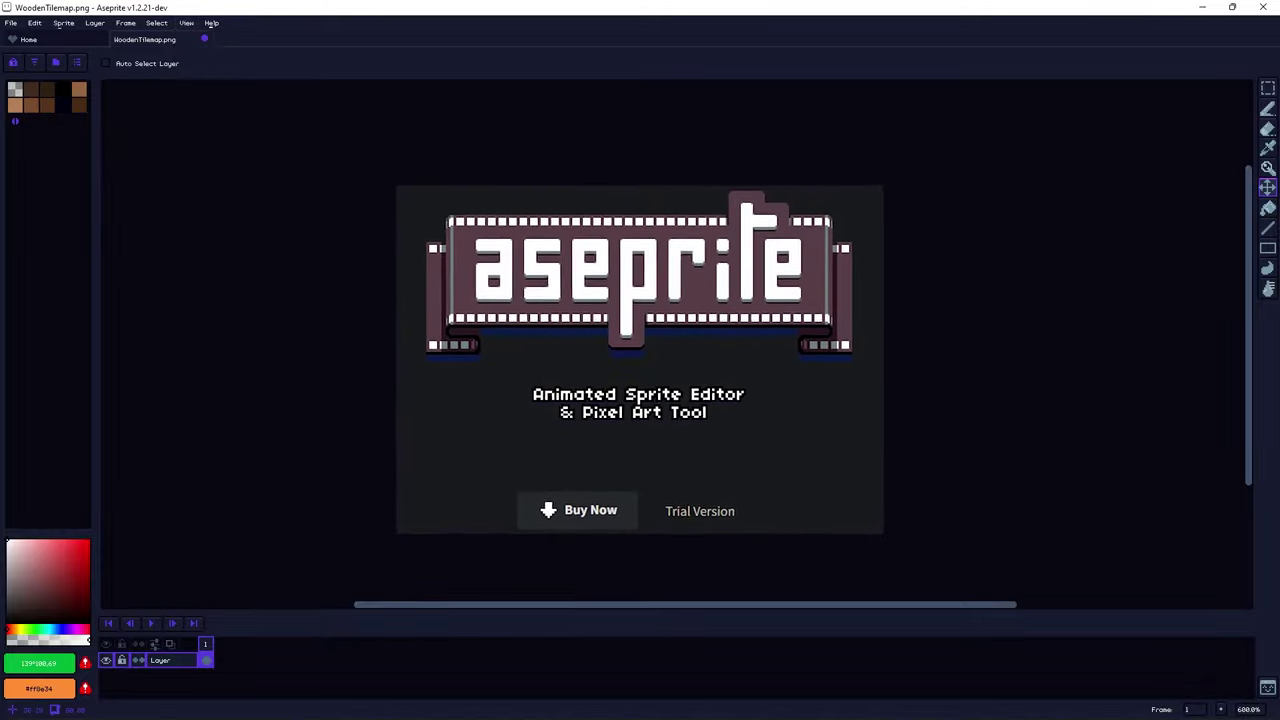
pyautogui.click(186, 22)
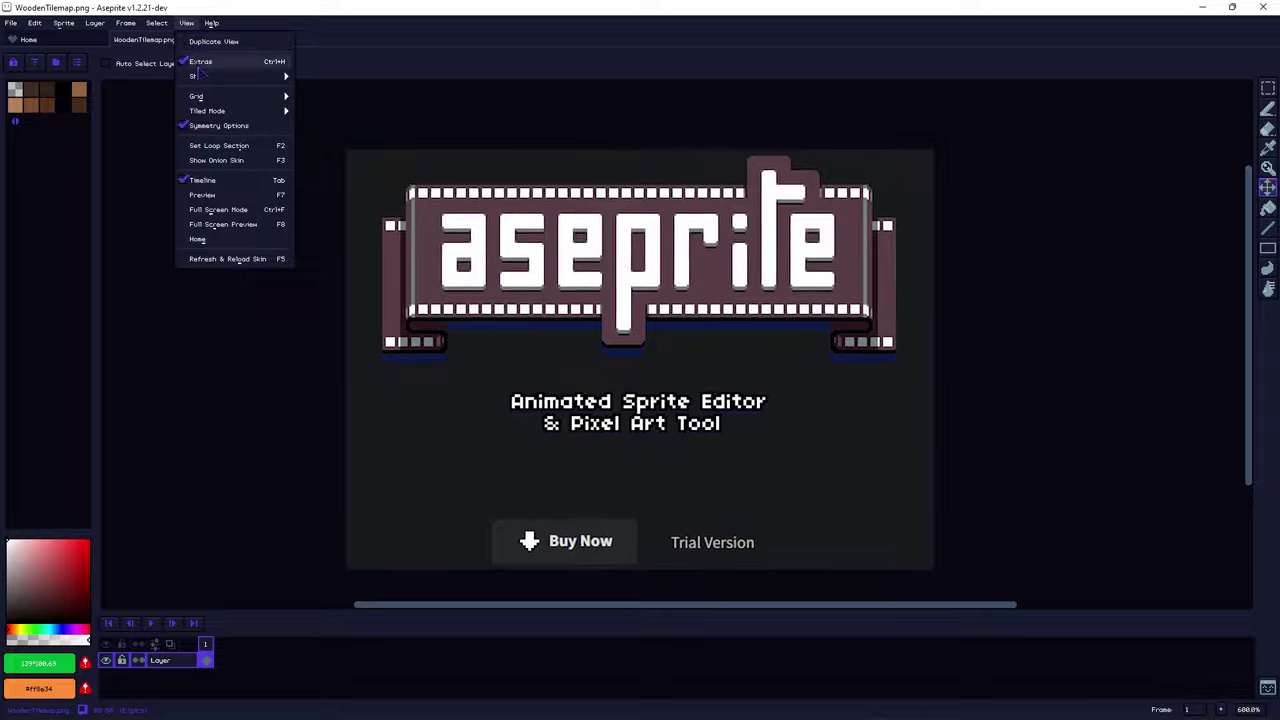
pyautogui.moveTo(200, 76)
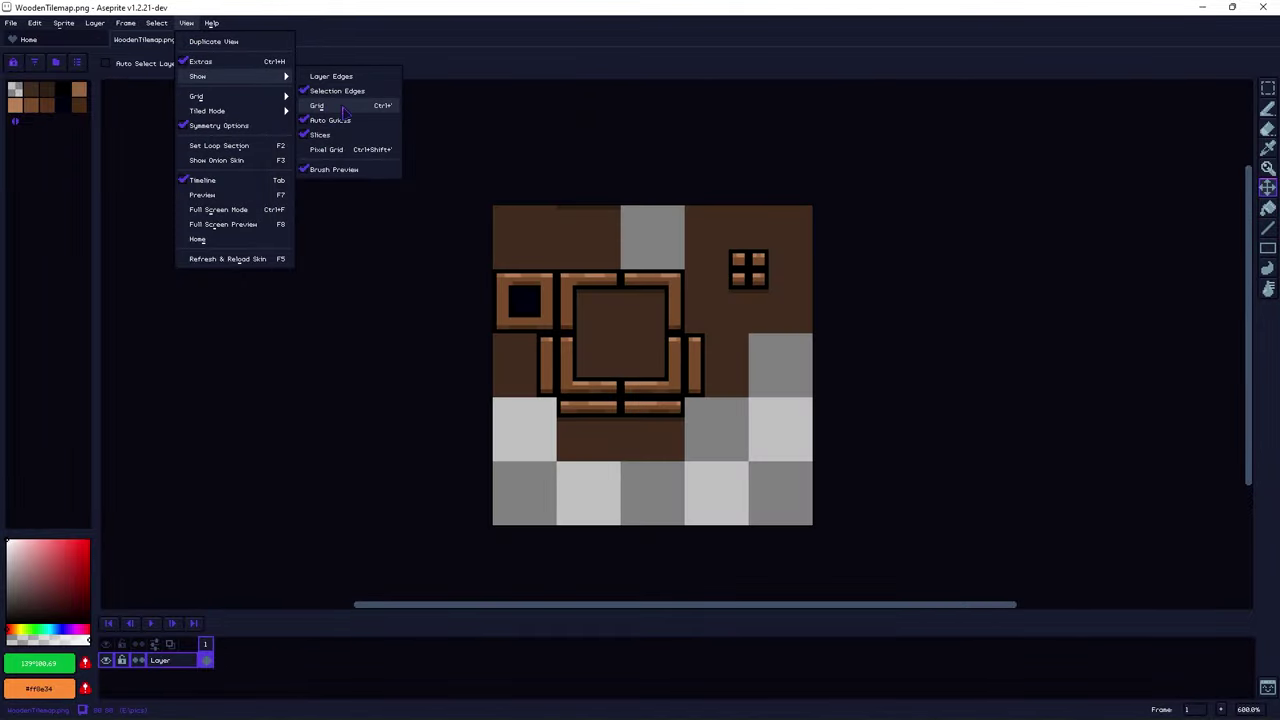
pyautogui.click(343, 108)
pyautogui.scroll(4, 594, 331)
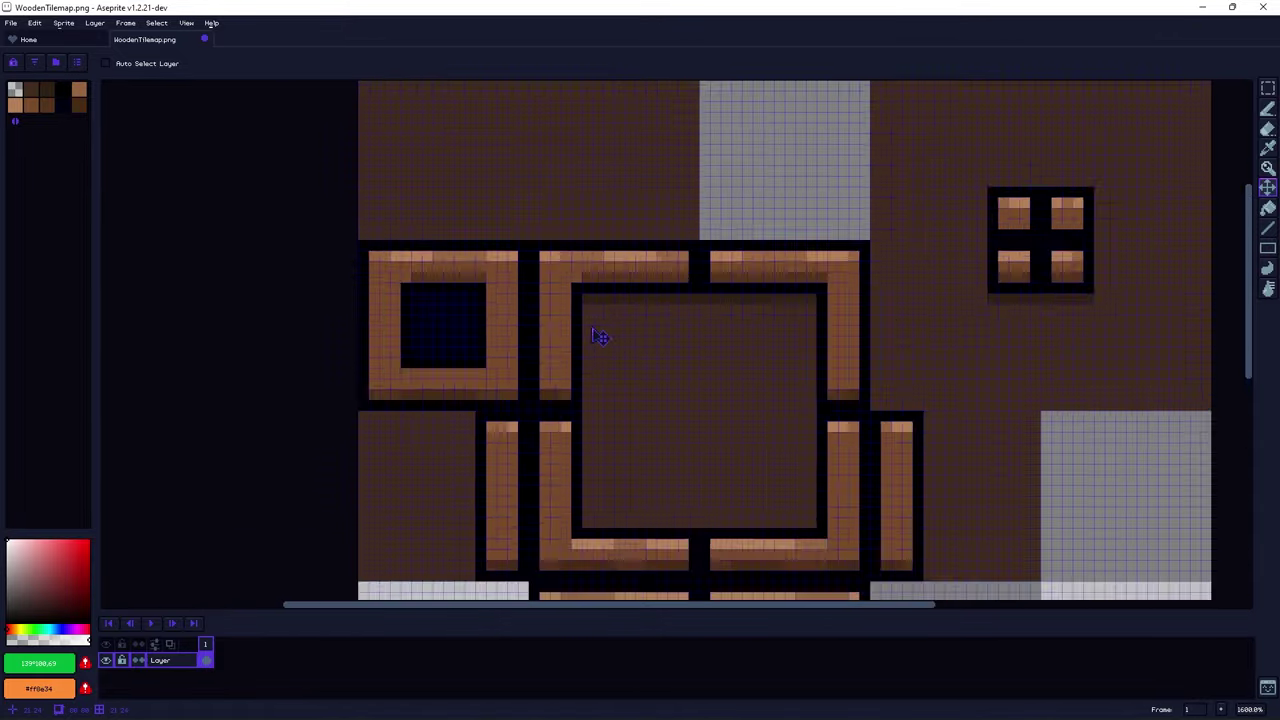
pyautogui.scroll(-3, 594, 337)
pyautogui.moveTo(640, 334); pyautogui.dragTo(608, 286, button='middle')
# Step: Set the grid size to 16×16 in View > Grid > Grid Settings
pyautogui.click(186, 23)
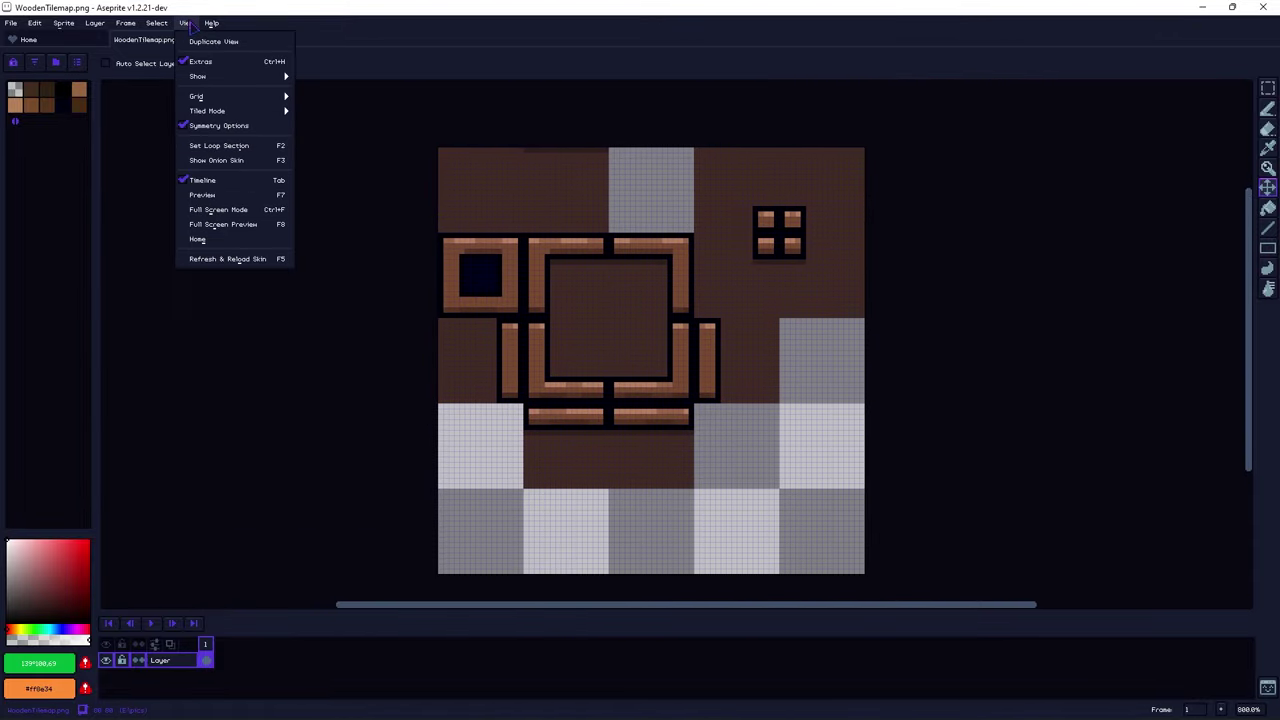
pyautogui.moveTo(208, 97)
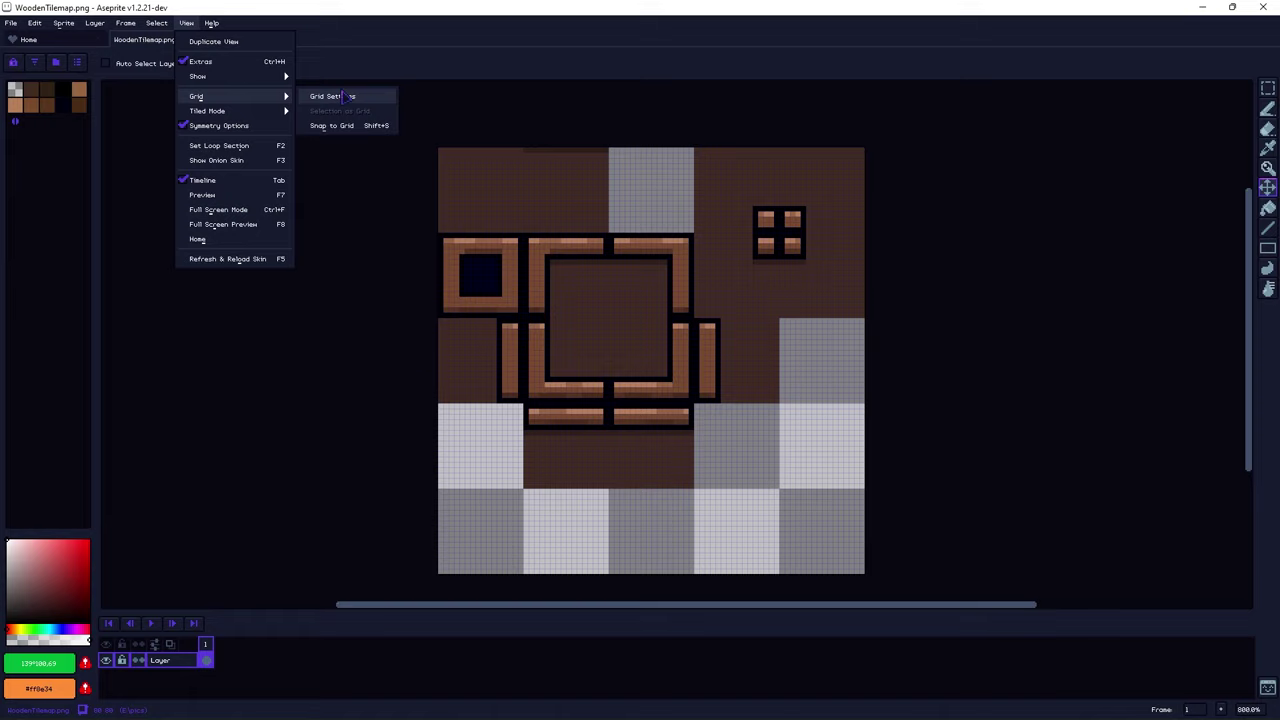
pyautogui.click(343, 97)
pyautogui.click(626, 370)
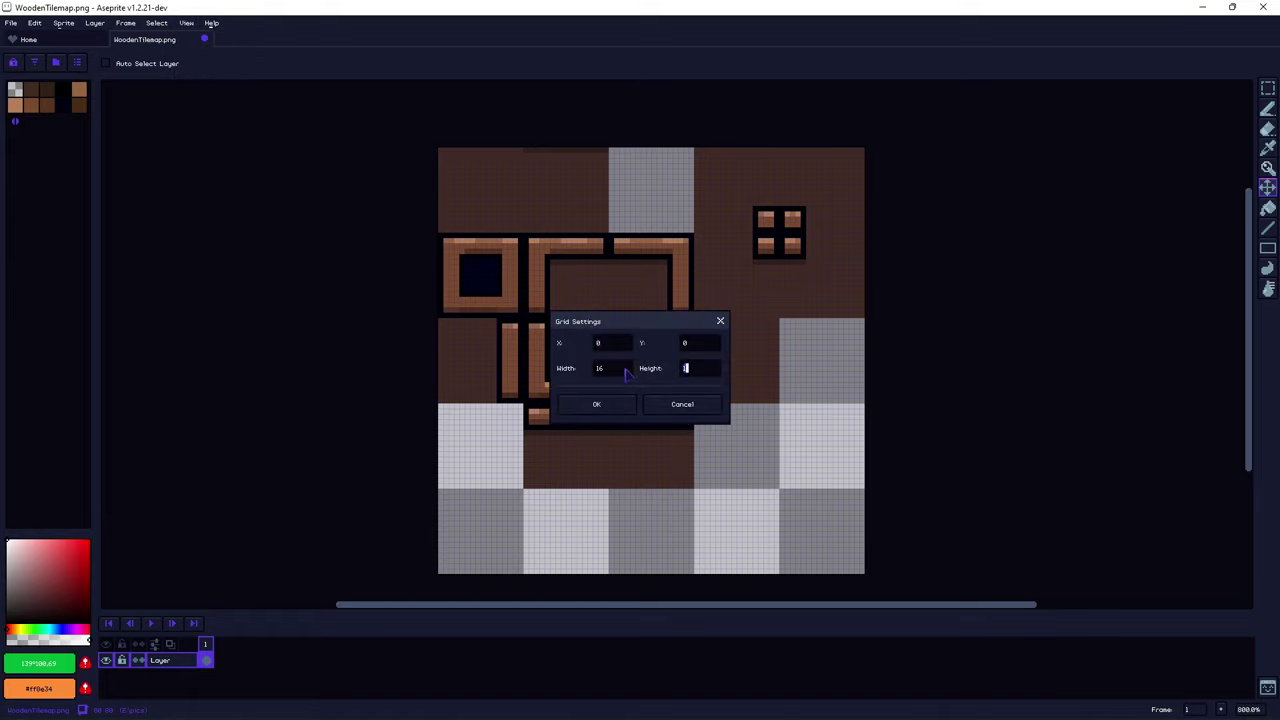
pyautogui.press('Return')
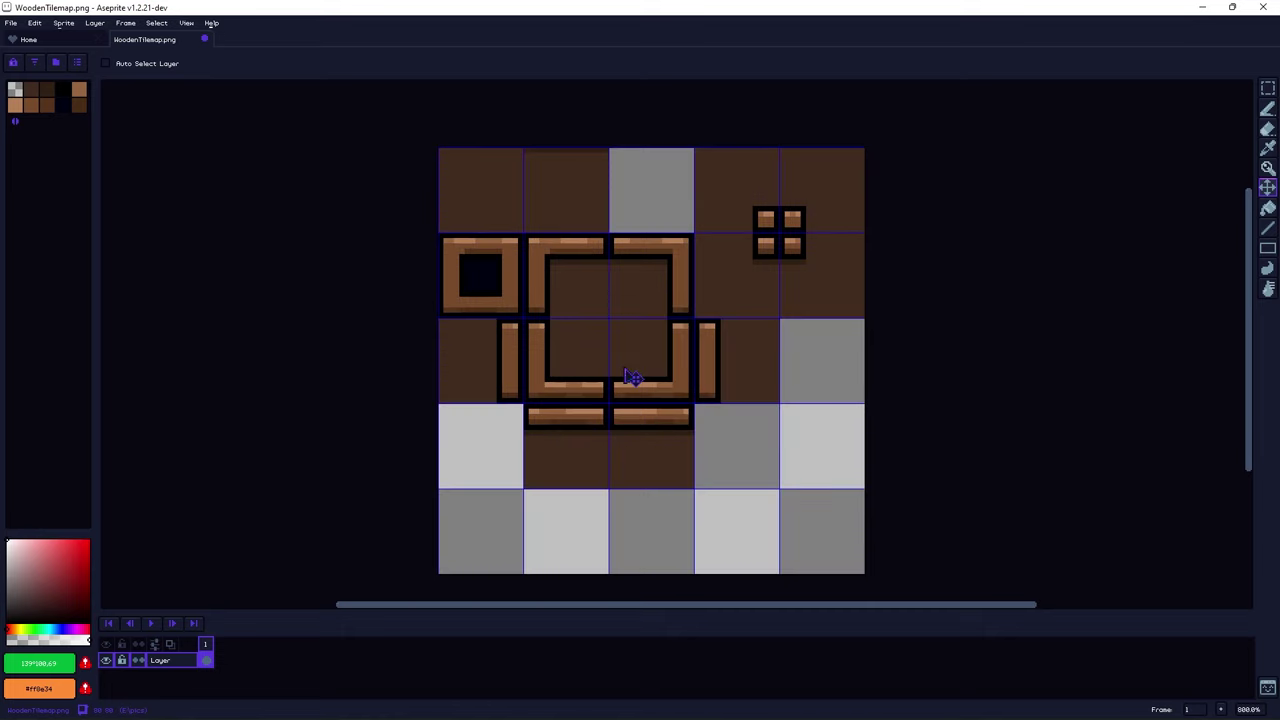
# Step: Eyedrop the dirt brown, outline the grey checker tile with Pencil, and bucket-fill it brown
pyautogui.press('i')
pyautogui.click(660, 446)
pyautogui.scroll(2, 763, 478)
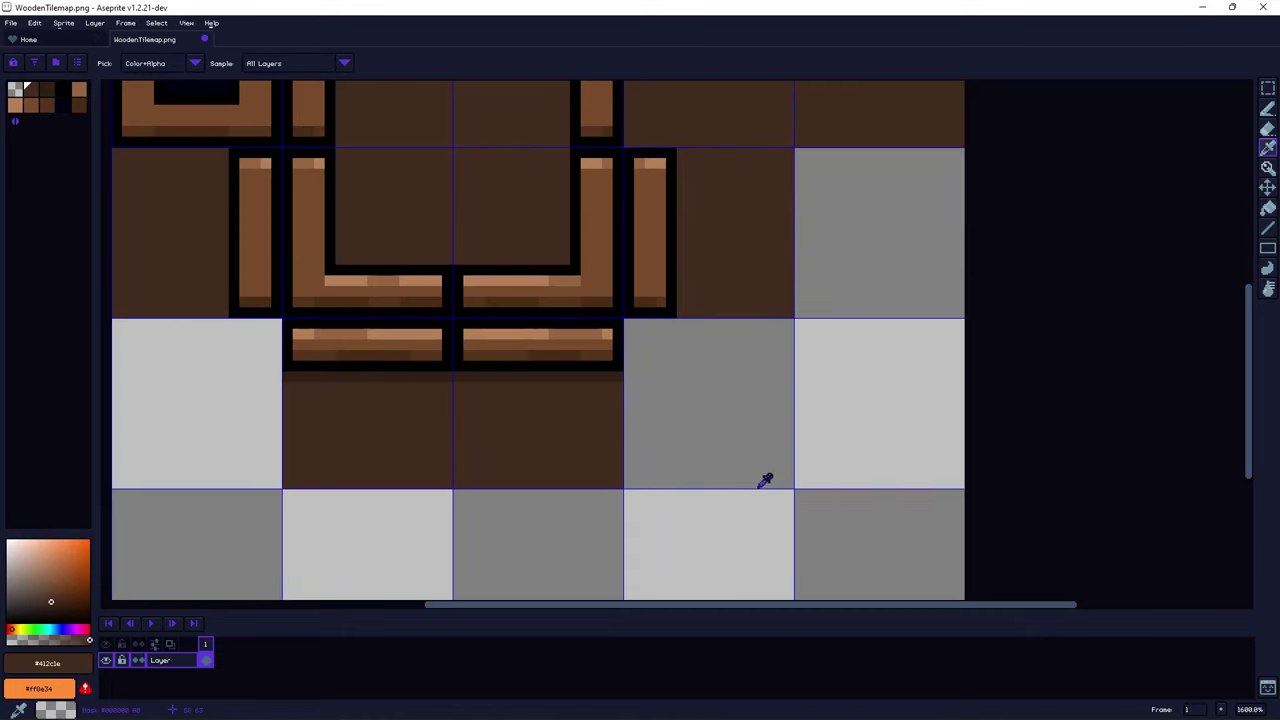
pyautogui.press('b')
pyautogui.moveTo(628, 484)
pyautogui.mouseDown()
pyautogui.moveTo(788, 483)
pyautogui.moveTo(786, 322)
pyautogui.moveTo(628, 323)
pyautogui.moveTo(632, 468)
pyautogui.moveTo(630, 428)
pyautogui.mouseUp()
pyautogui.press('g')
pyautogui.click(717, 406)
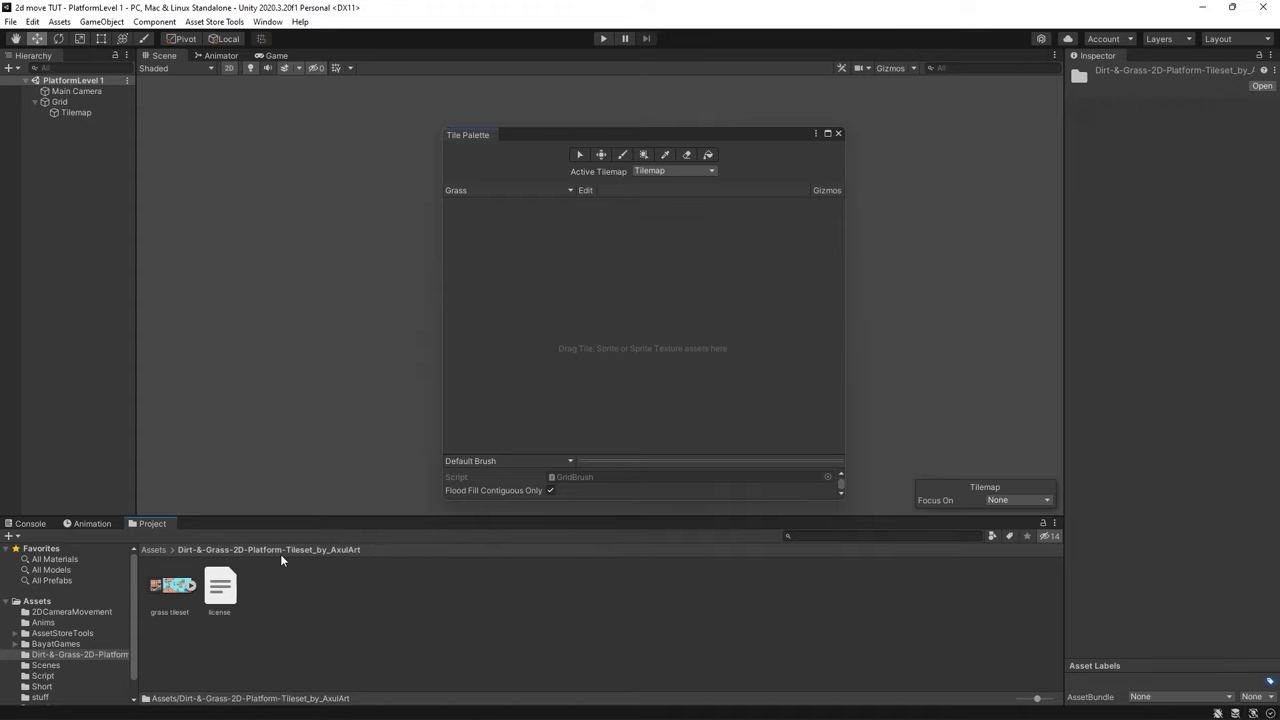
# Step: Give the grass tileset Sprite Mode Multiple, Filter Mode Point (no filter), Compression None, and apply
pyautogui.click(170, 590)
pyautogui.moveTo(1040, 676); pyautogui.dragTo(1040, 440)
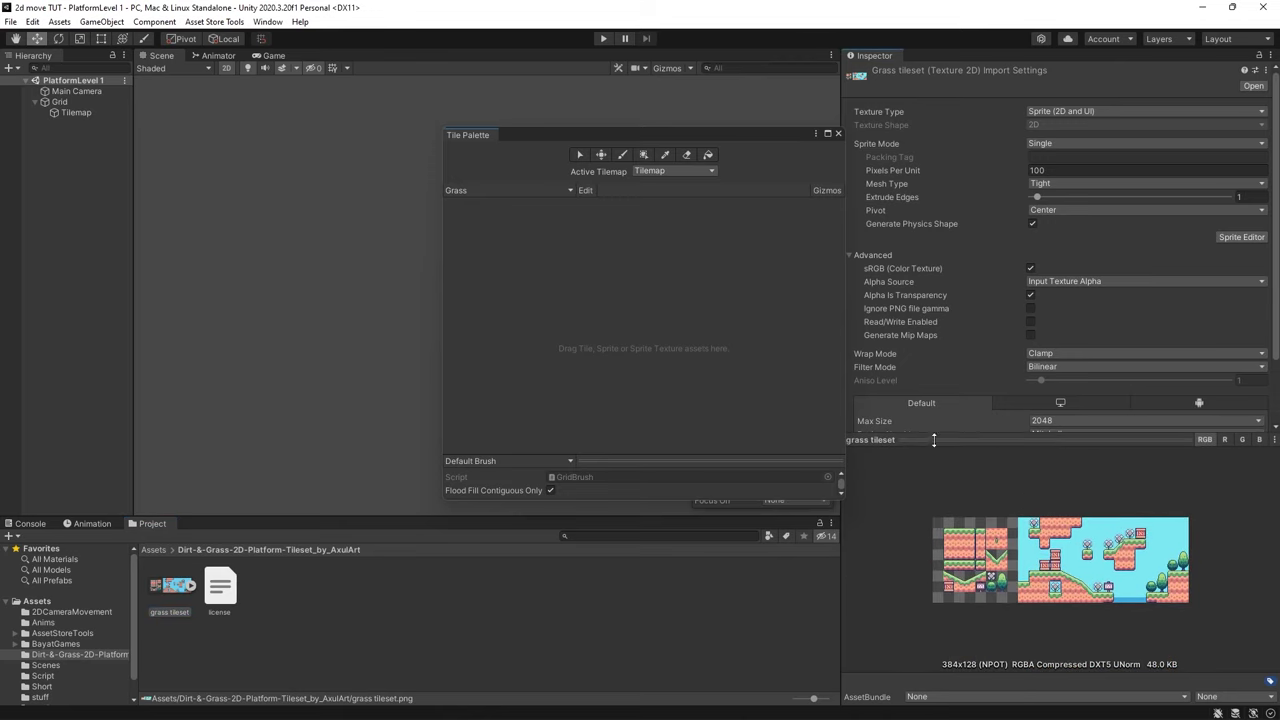
pyautogui.moveTo(934, 440); pyautogui.dragTo(940, 507)
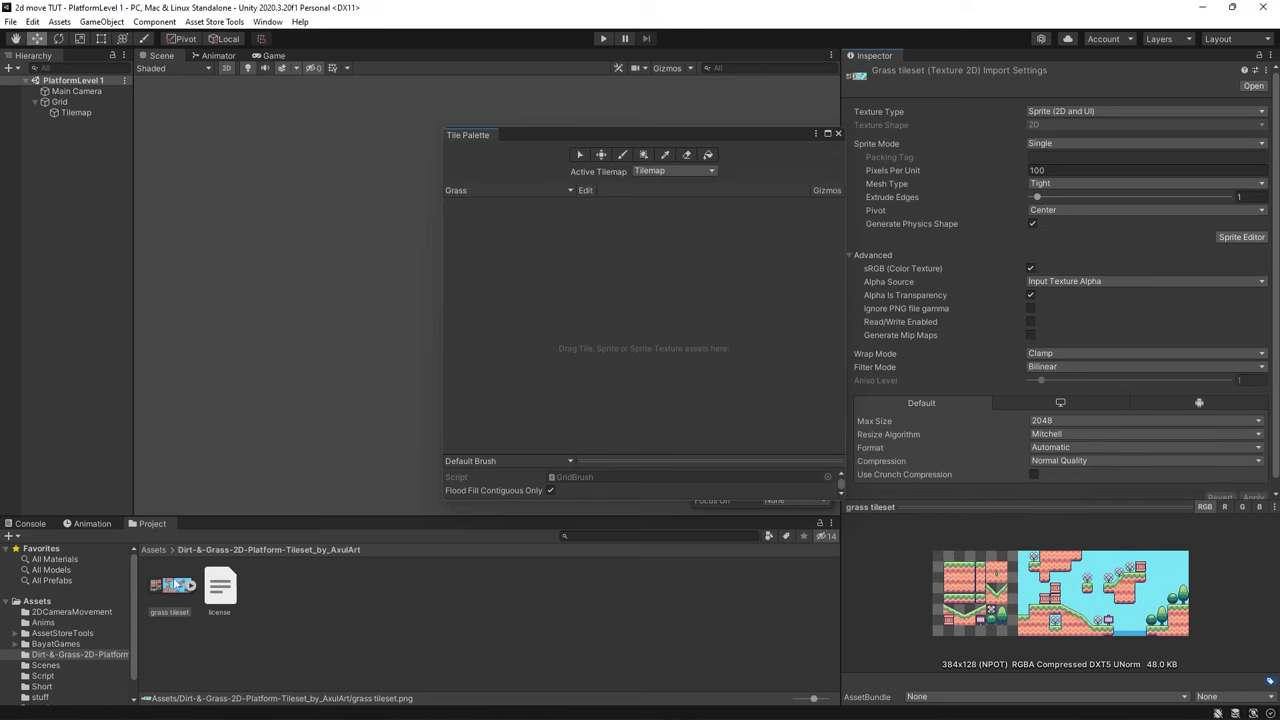
pyautogui.click(177, 586)
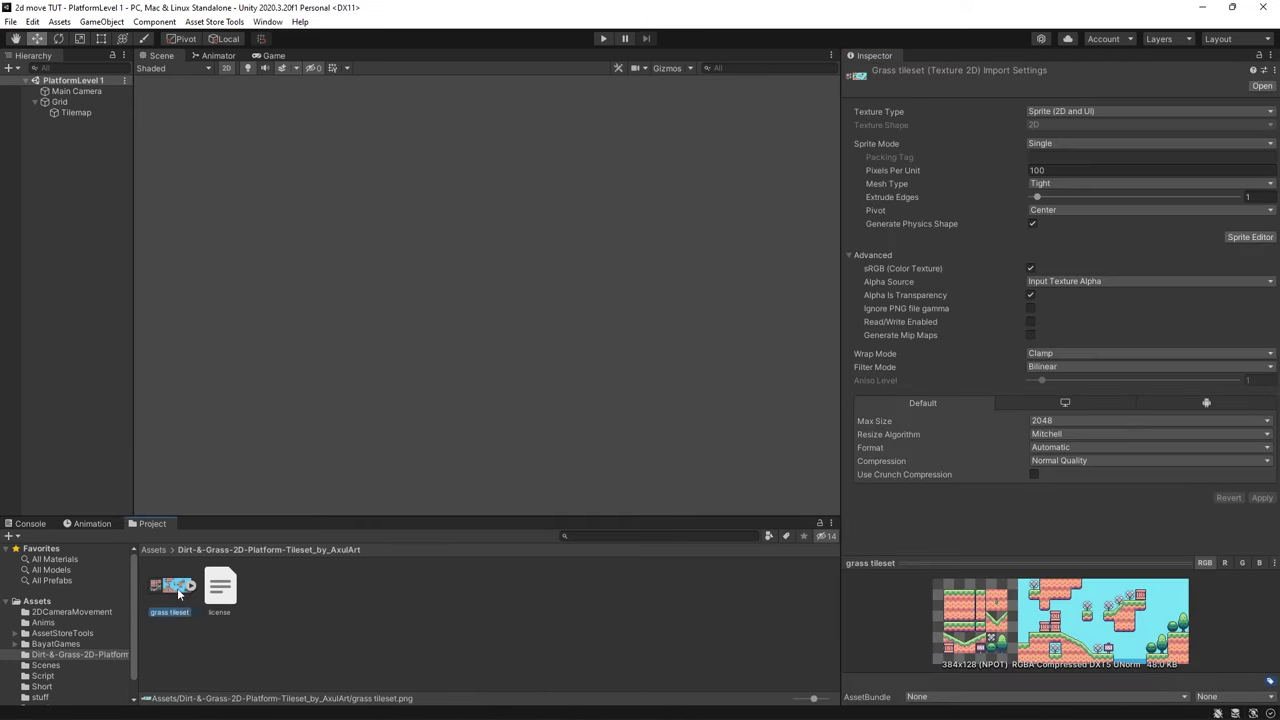
pyautogui.click(1150, 143)
pyautogui.click(1050, 157)
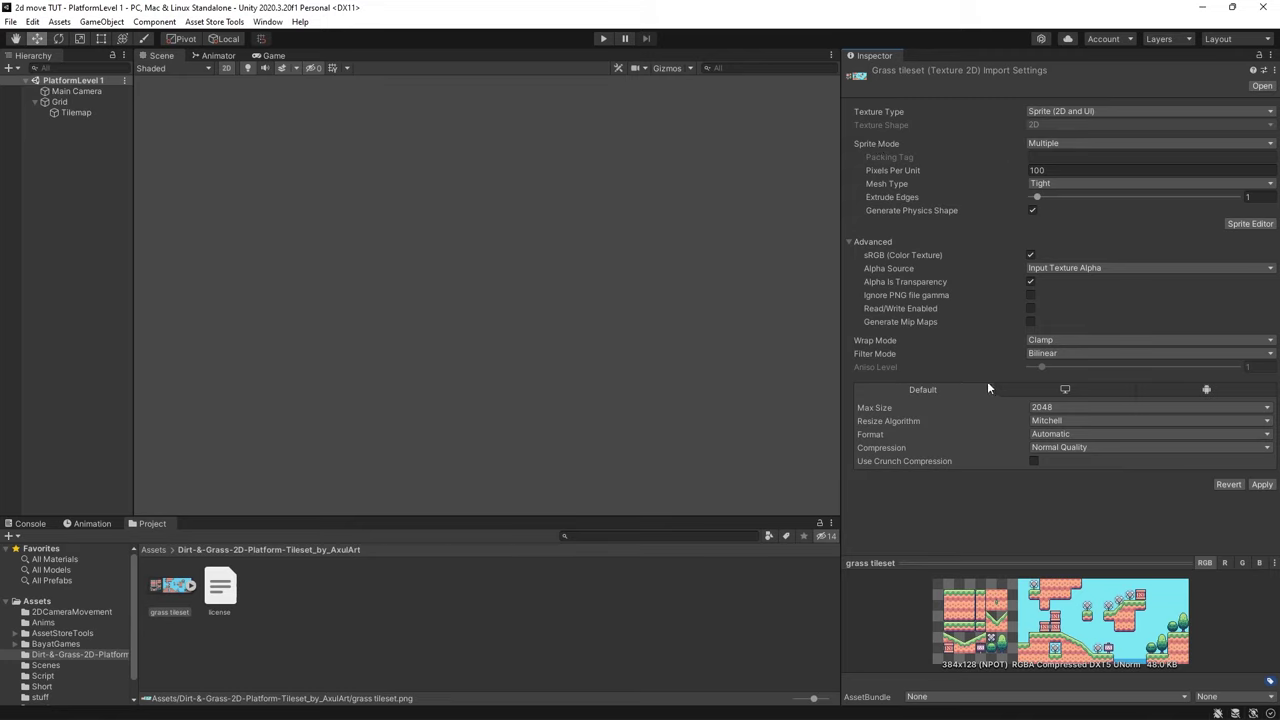
pyautogui.click(1048, 354)
pyautogui.click(1073, 367)
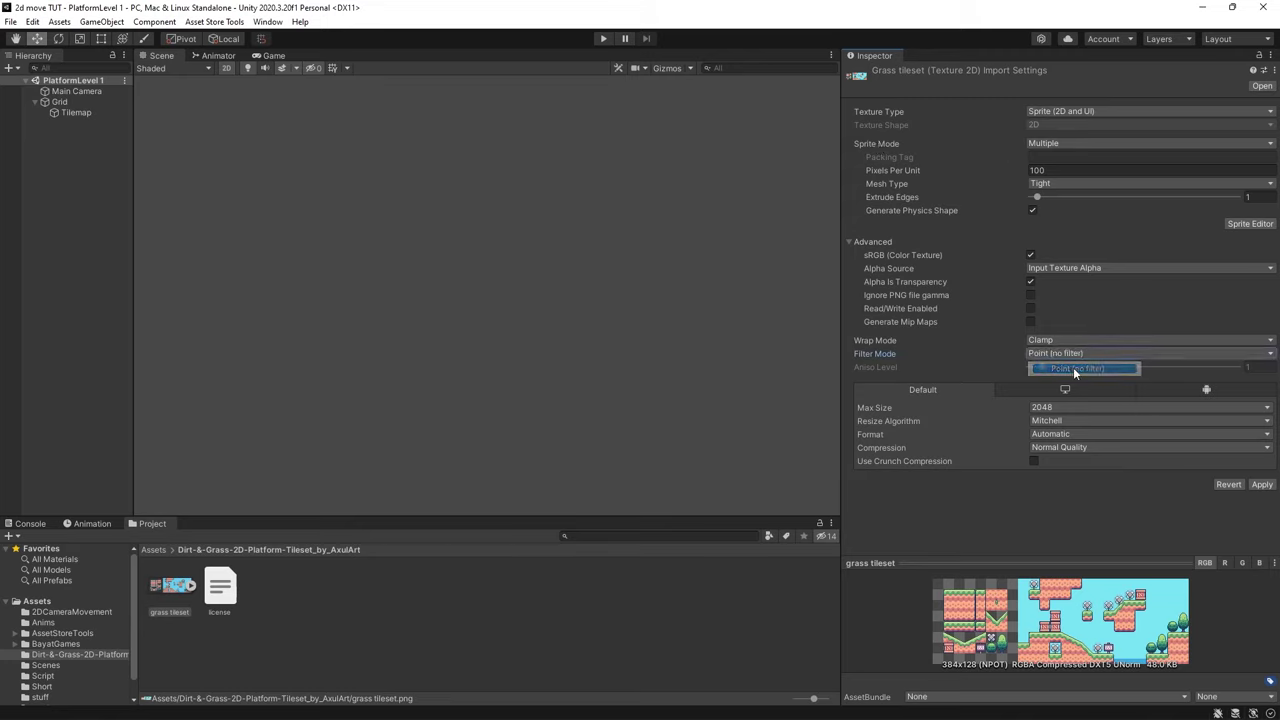
pyautogui.click(1097, 447)
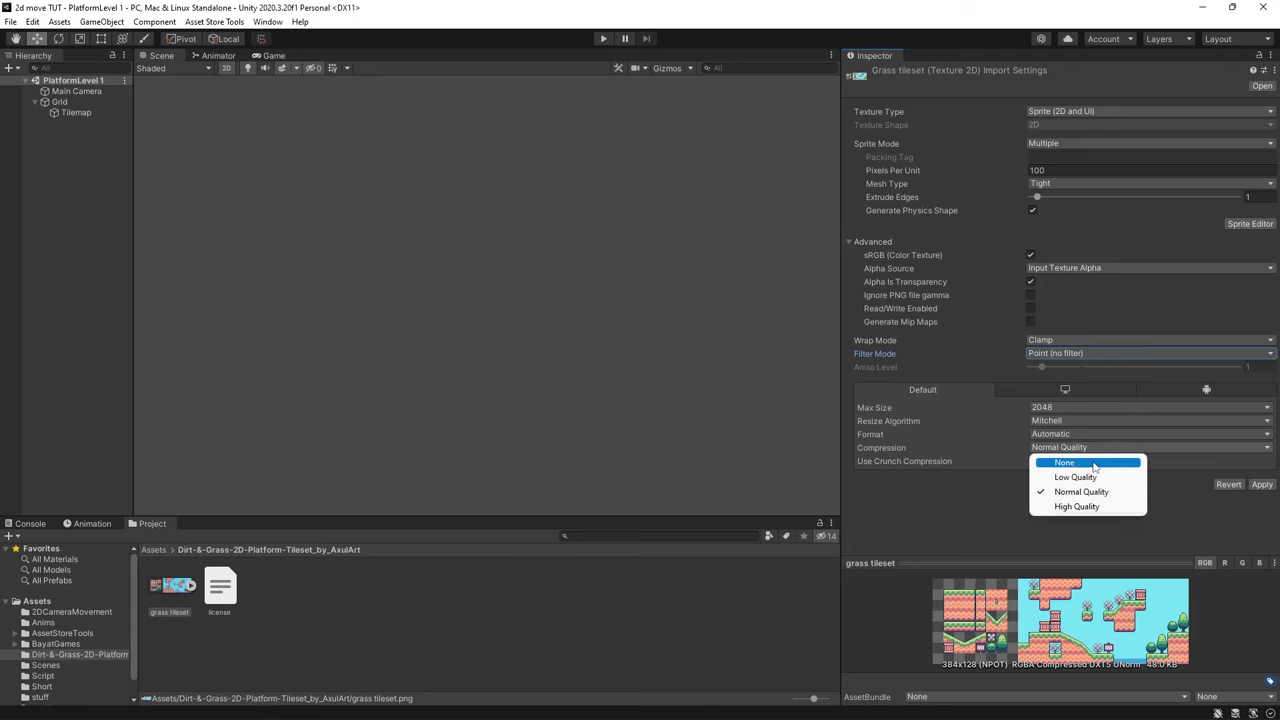
pyautogui.click(1092, 458)
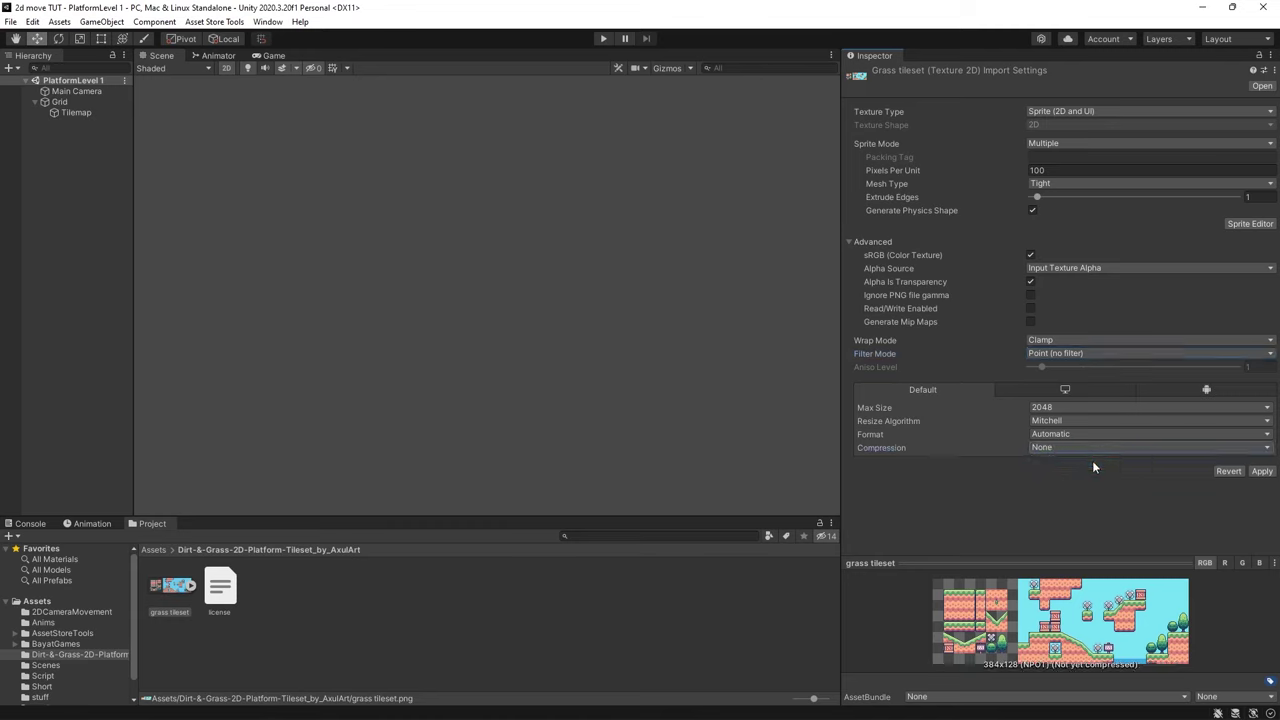
pyautogui.click(1261, 472)
# Step: In the Sprite Editor, slice the grass tileset Grid By Cell Size at 16×16 and apply
pyautogui.click(1249, 223)
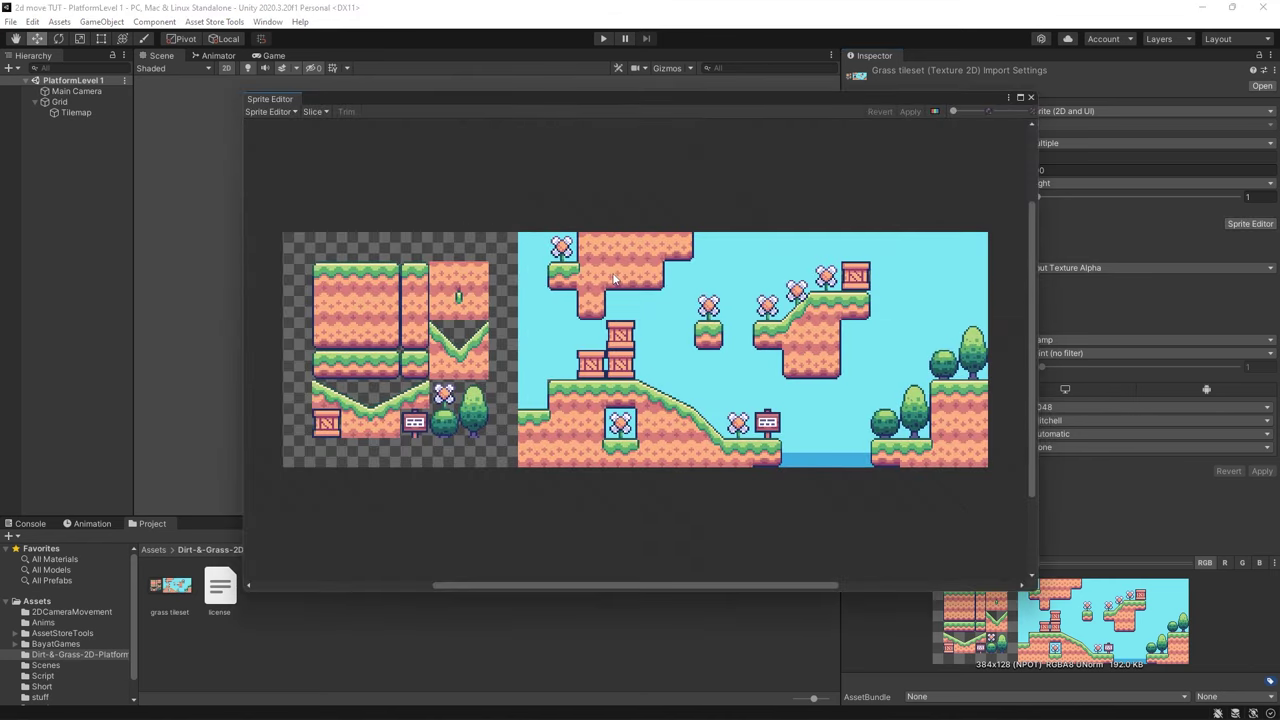
pyautogui.scroll(1, 614, 280)
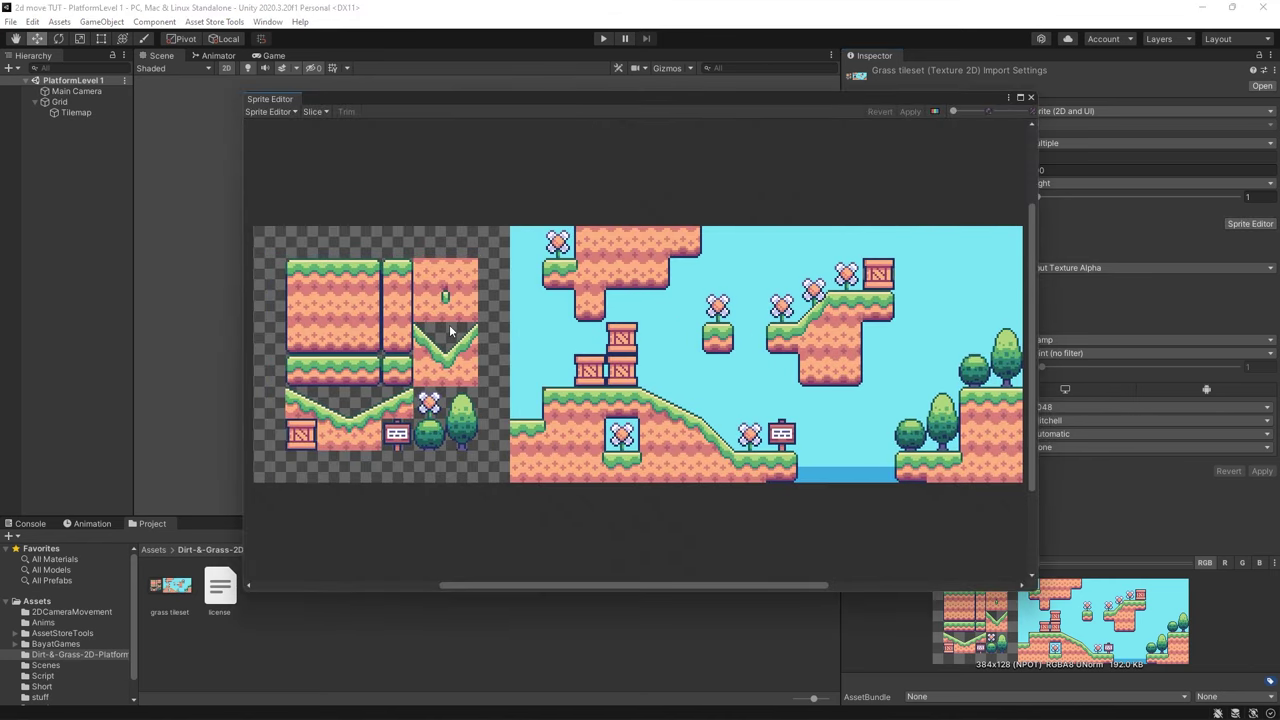
pyautogui.click(314, 112)
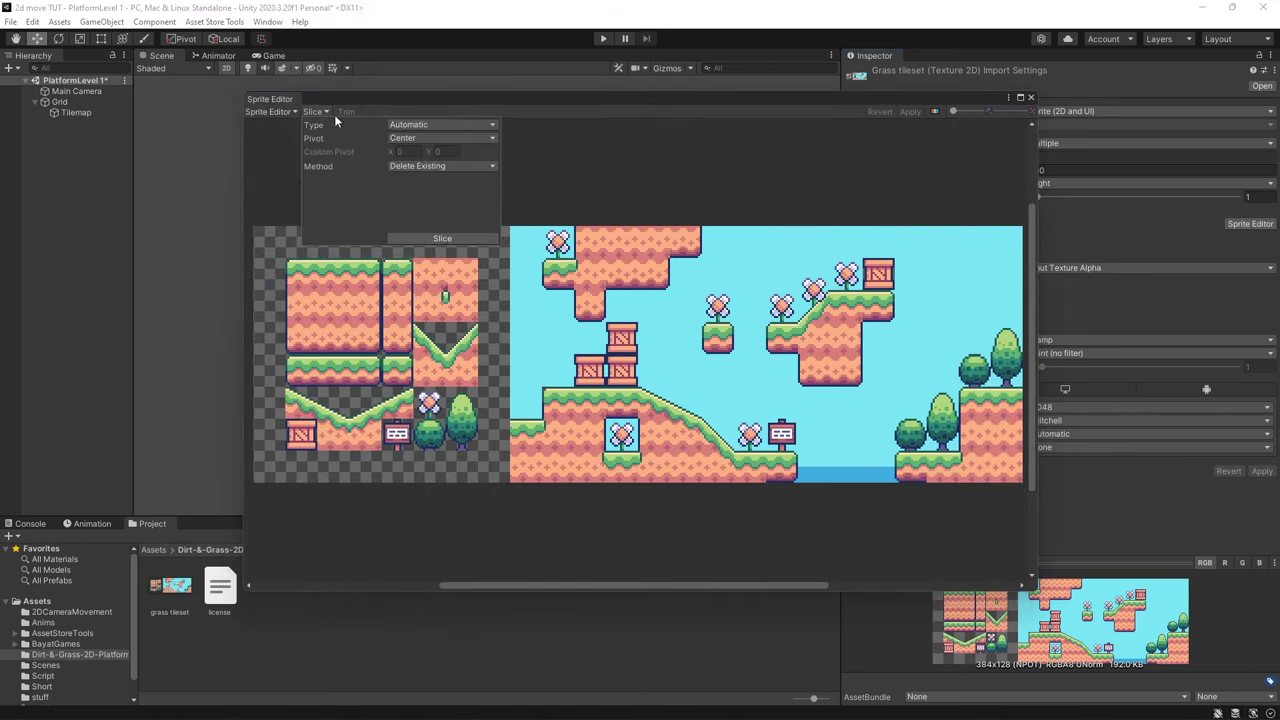
pyautogui.click(413, 125)
pyautogui.click(440, 151)
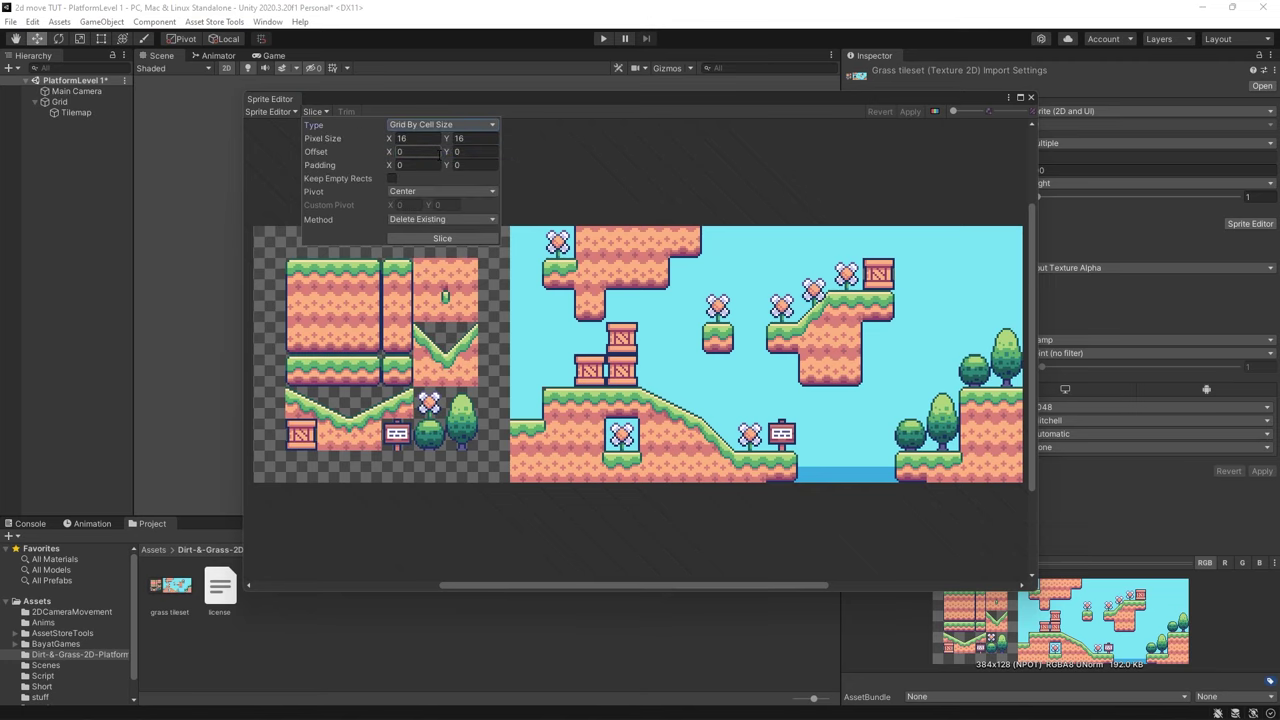
pyautogui.moveTo(446, 98); pyautogui.dragTo(433, 53)
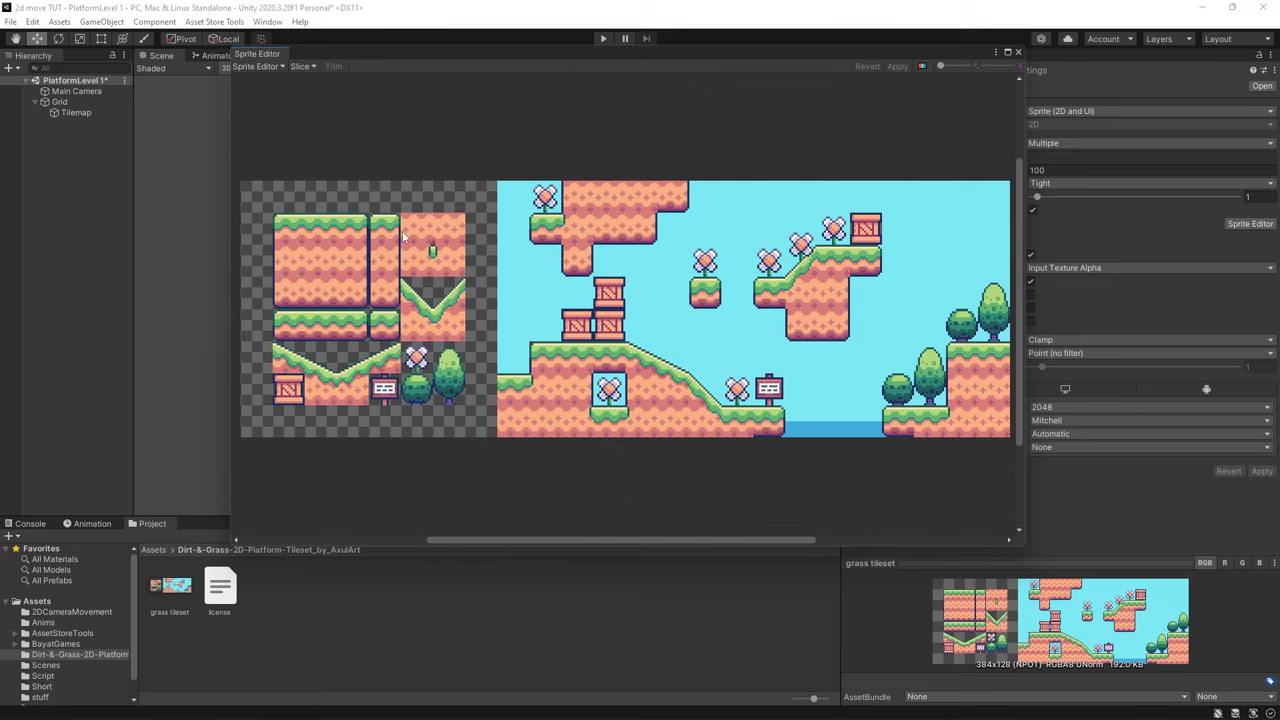
pyautogui.click(302, 66)
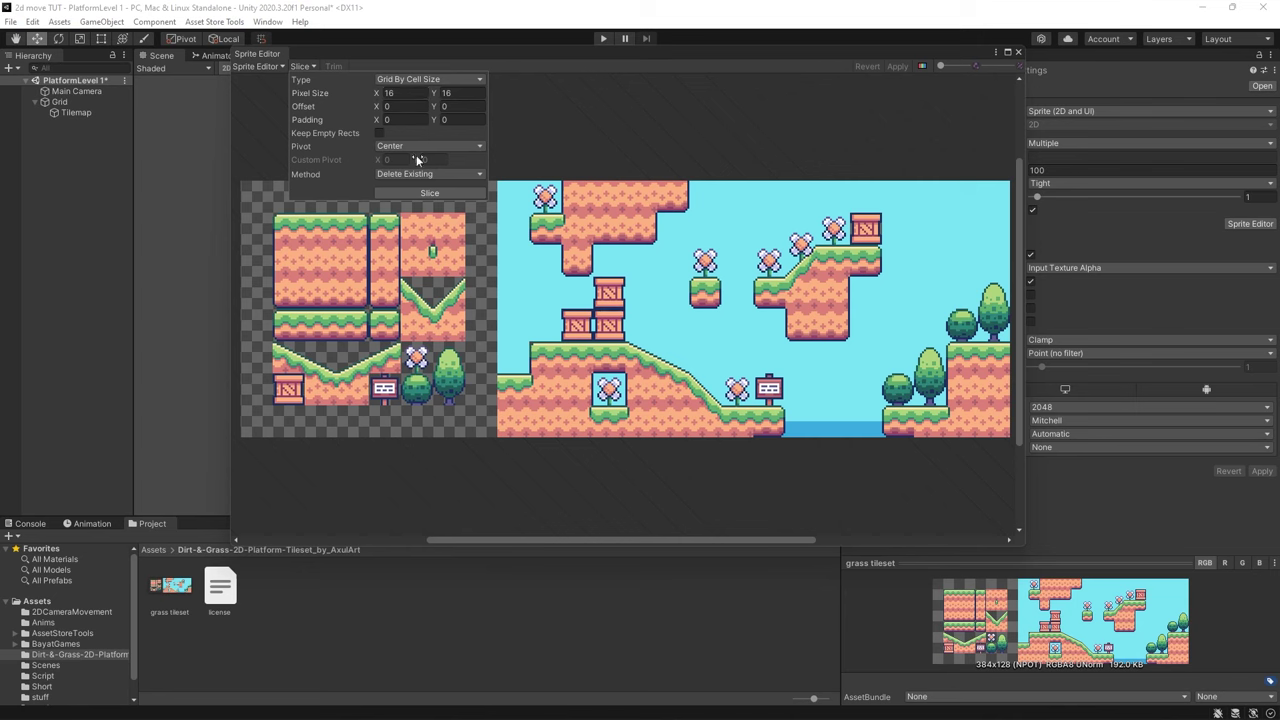
pyautogui.click(428, 192)
pyautogui.scroll(2, 291, 228)
pyautogui.scroll(1, 291, 228)
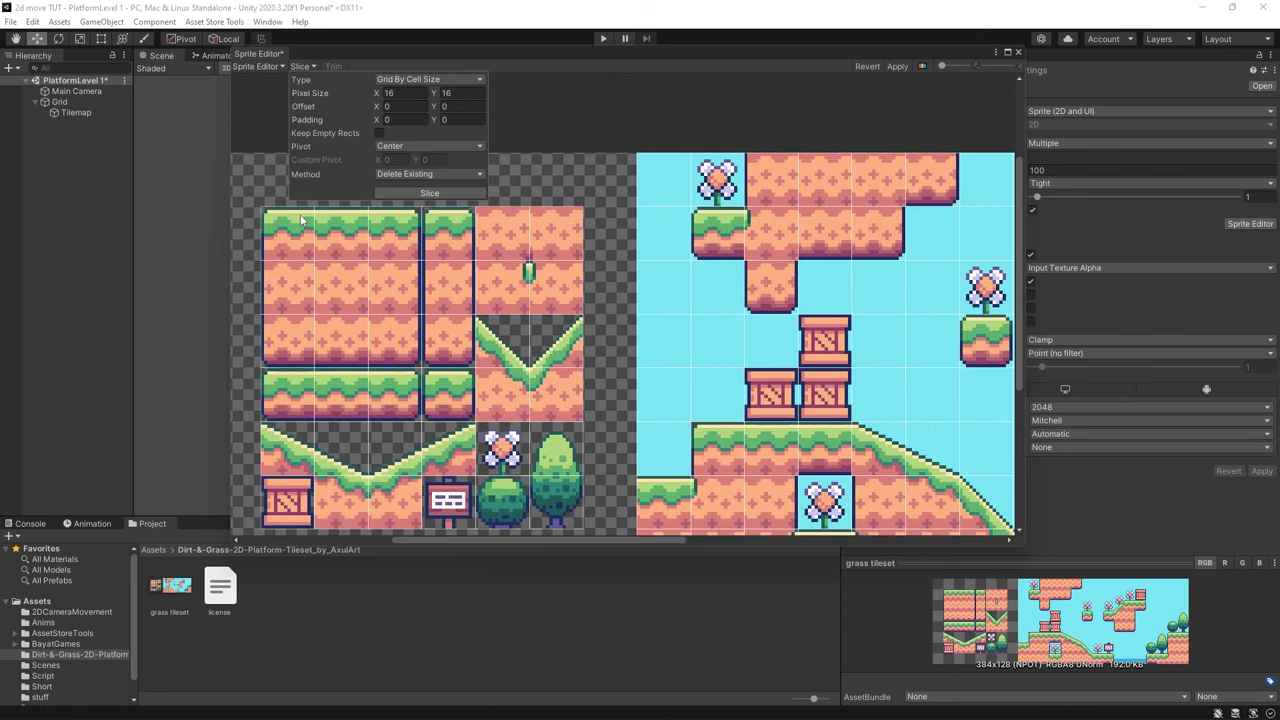
pyautogui.scroll(-3, 302, 215)
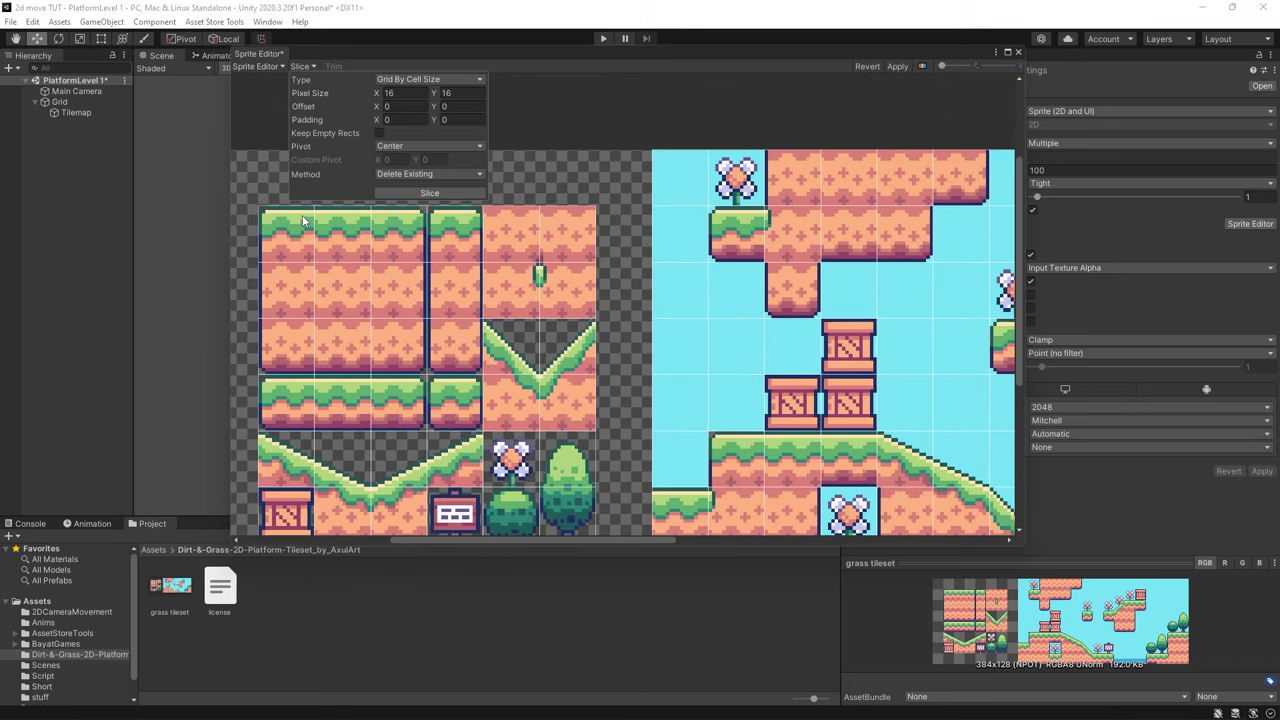
pyautogui.click(898, 67)
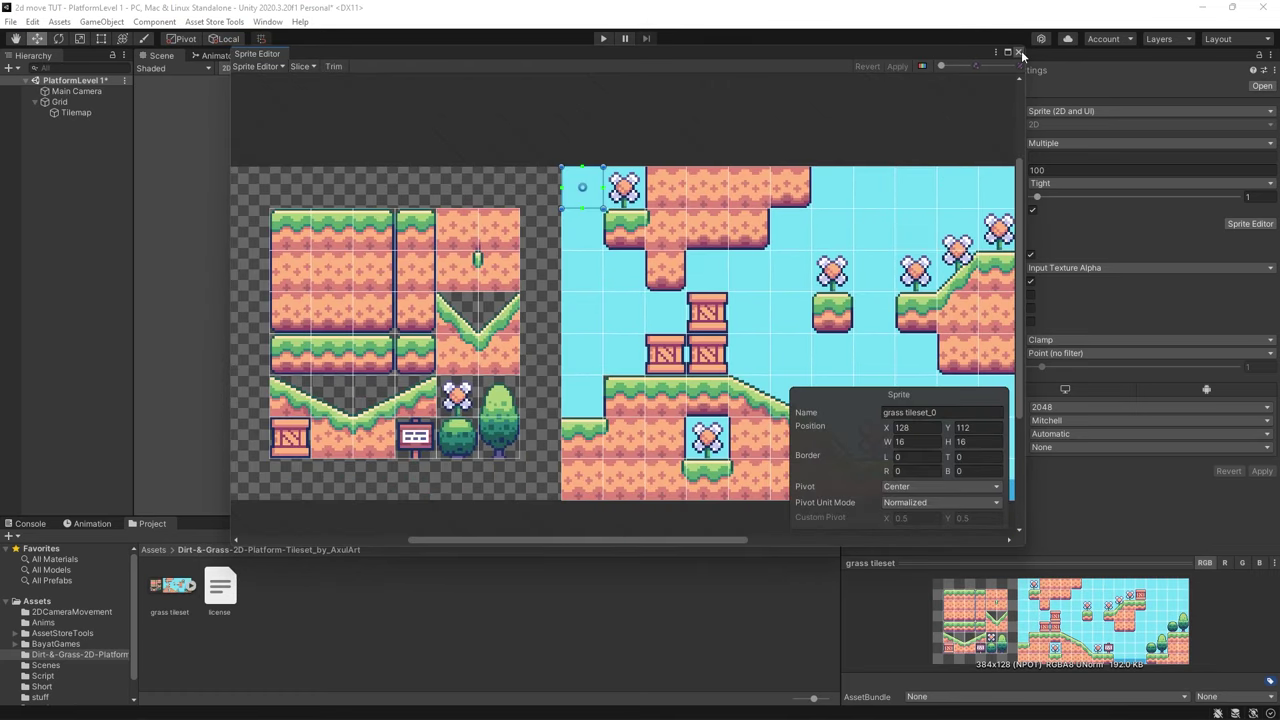
# Step: Drag the grass tileset texture into the Grass palette to generate its tiles
pyautogui.click(1019, 53)
pyautogui.click(76, 111)
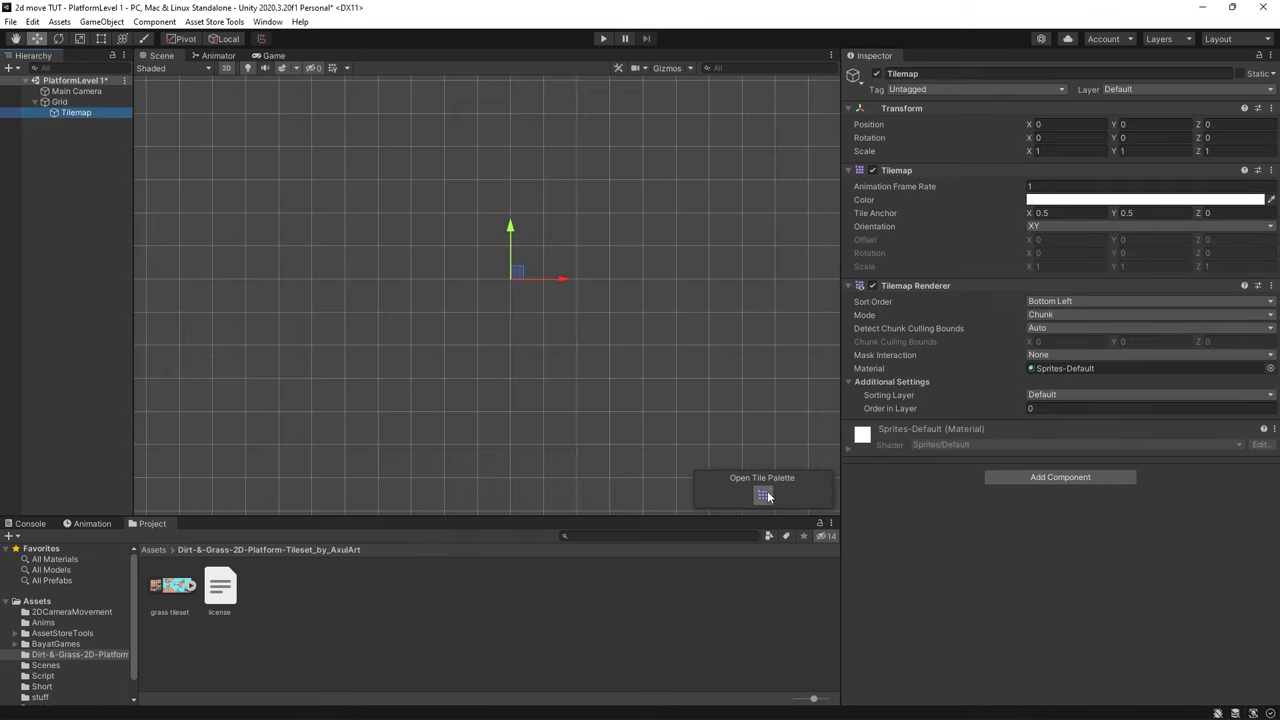
pyautogui.click(764, 495)
pyautogui.moveTo(584, 132); pyautogui.dragTo(618, 114)
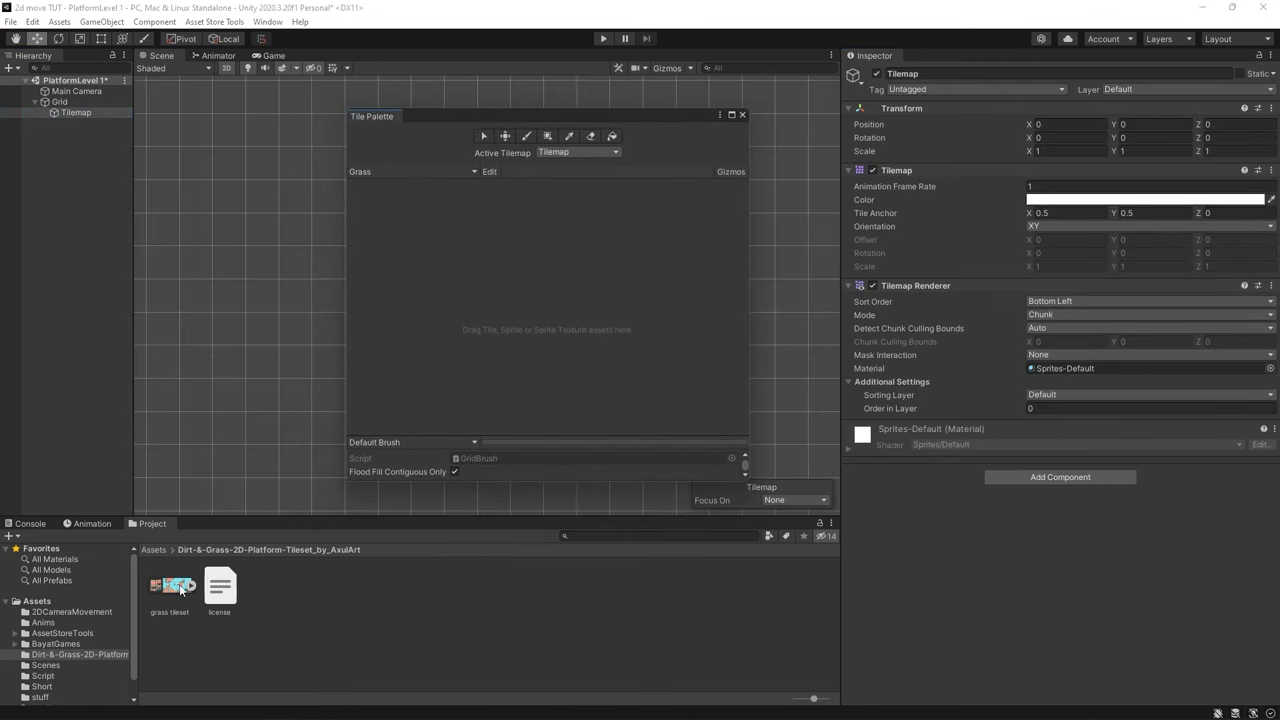
pyautogui.moveTo(172, 588)
pyautogui.mouseDown()
pyautogui.moveTo(504, 264)
pyautogui.moveTo(434, 274)
pyautogui.moveTo(436, 237)
pyautogui.mouseUp()
pyautogui.press('b')
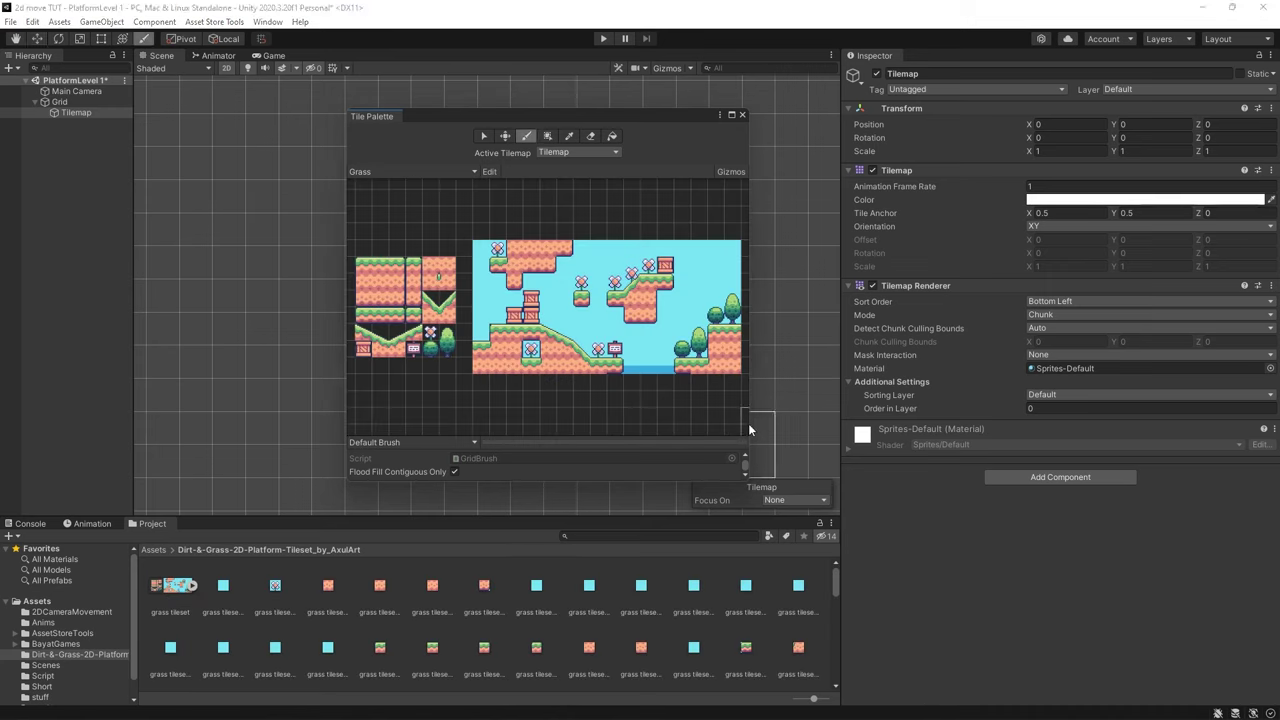
# Step: Inspect the generated grass tileset tile assets, such as grass tileset_1 and _5
pyautogui.click(229, 586)
pyautogui.click(172, 586)
pyautogui.click(229, 586)
pyautogui.click(281, 585)
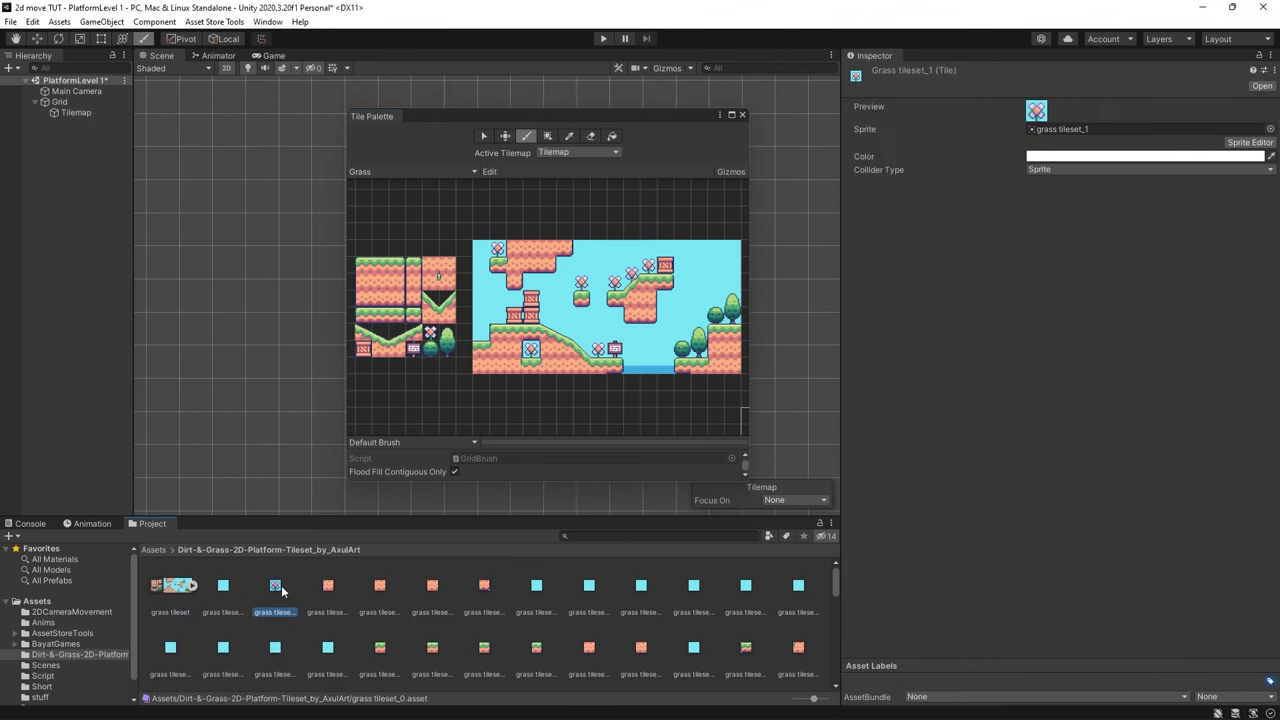
pyautogui.click(328, 585)
pyautogui.click(380, 585)
pyautogui.click(484, 585)
pyautogui.scroll(-5, 595, 583)
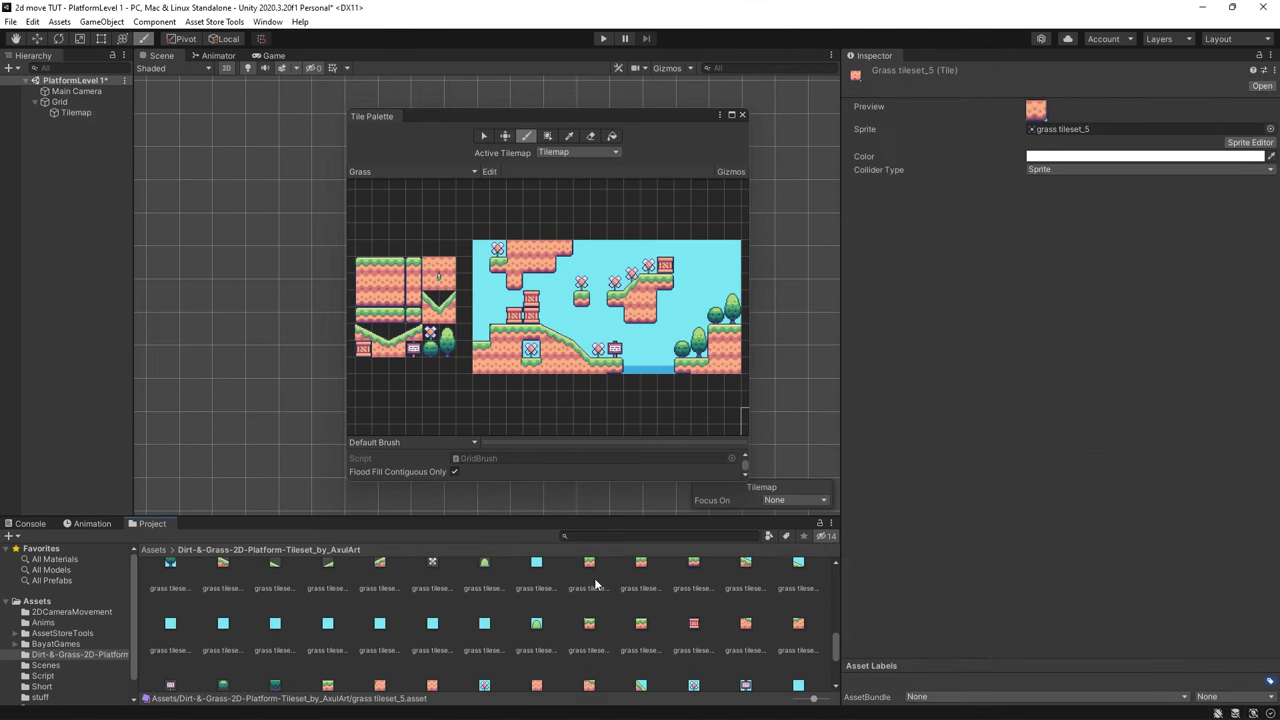
pyautogui.scroll(-3, 595, 583)
pyautogui.scroll(2, 563, 270)
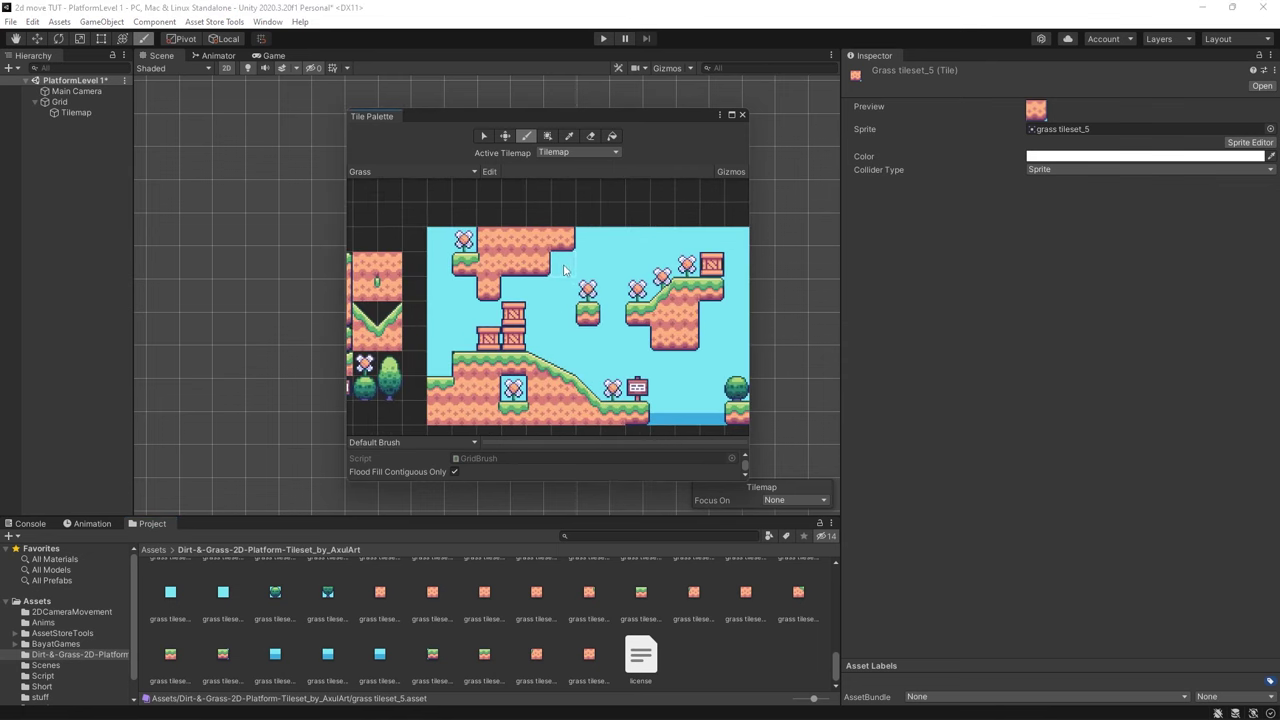
# Step: Select the Main Camera and pan the palette to show all tileset pieces
pyautogui.click(76, 91)
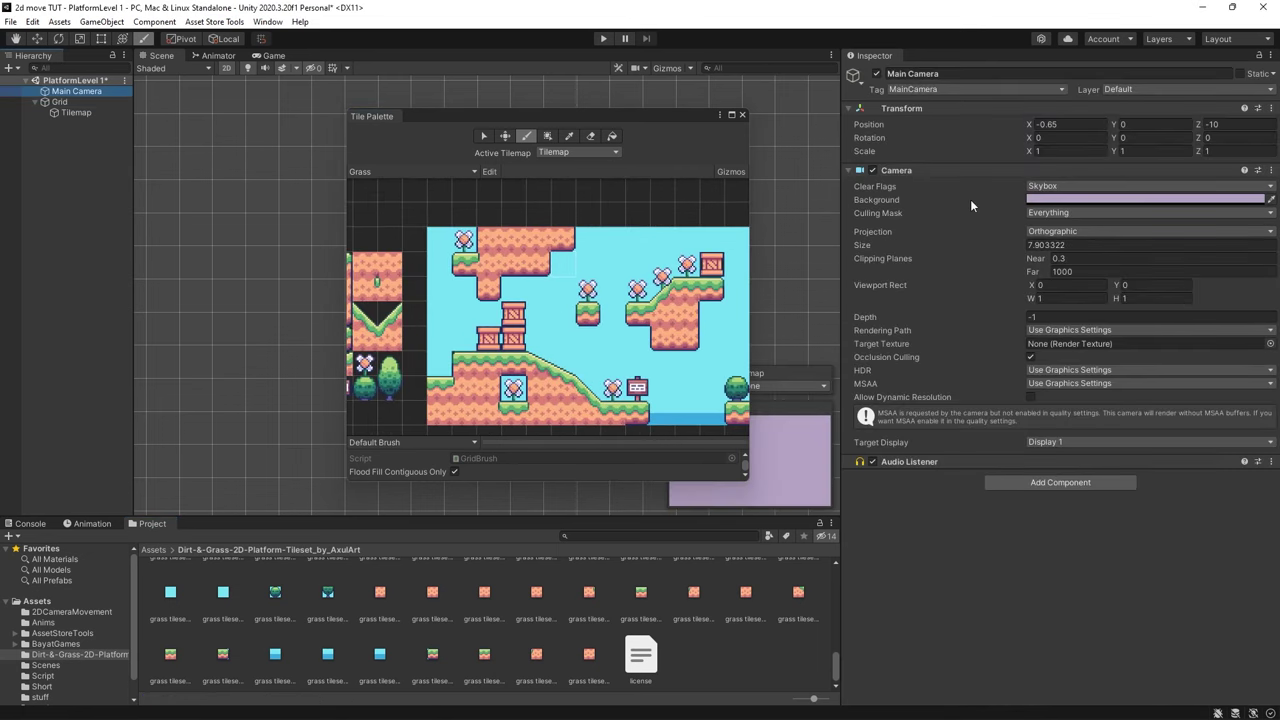
pyautogui.moveTo(300, 285); pyautogui.dragTo(455, 283, button='middle')
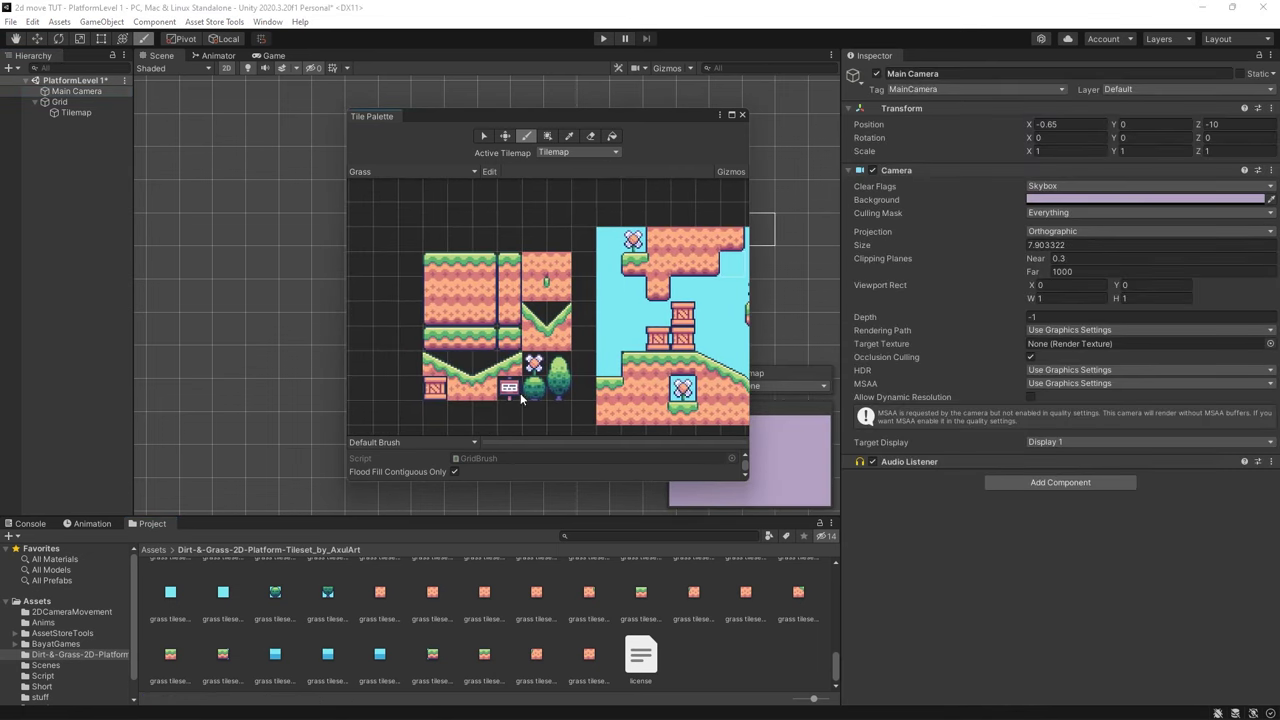
pyautogui.moveTo(578, 115); pyautogui.dragTo(678, 132)
pyautogui.scroll(2, 665, 305)
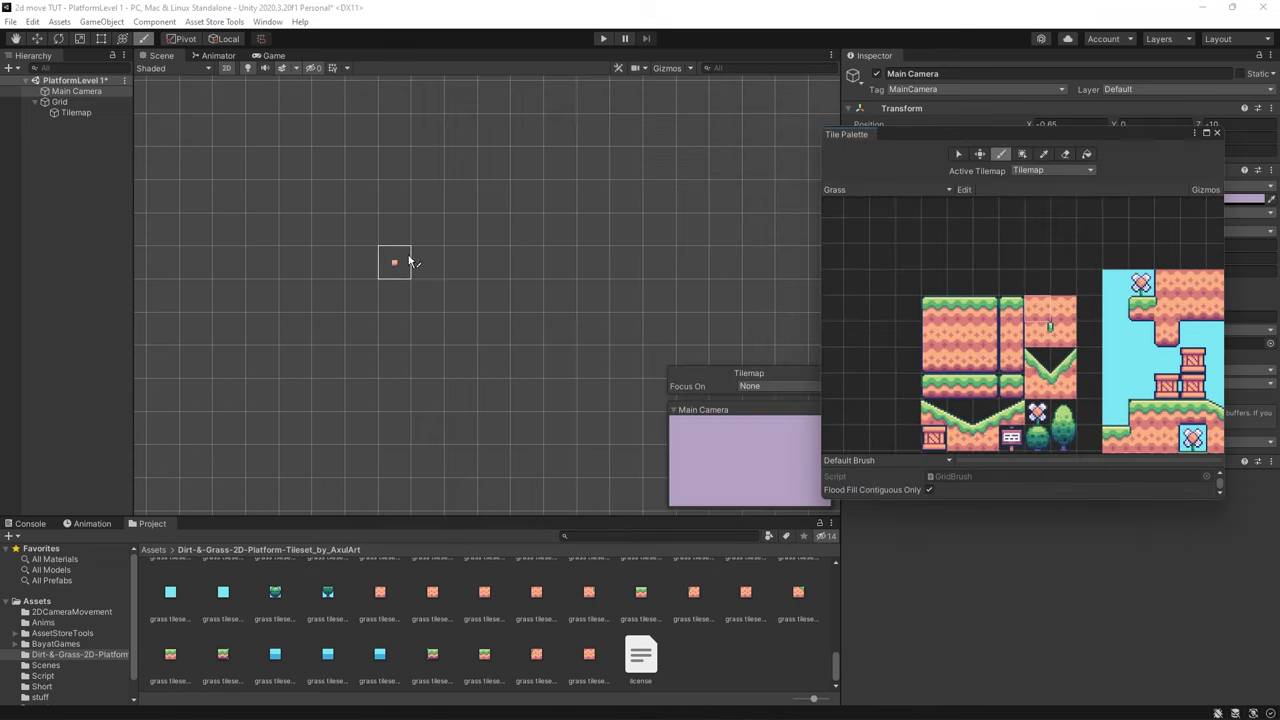
# Step: Paint several rows of dirt tiles onto the tilemap in the Scene
pyautogui.click(362, 264)
pyautogui.moveTo(388, 272)
pyautogui.mouseDown()
pyautogui.moveTo(563, 263)
pyautogui.moveTo(363, 291)
pyautogui.mouseUp()
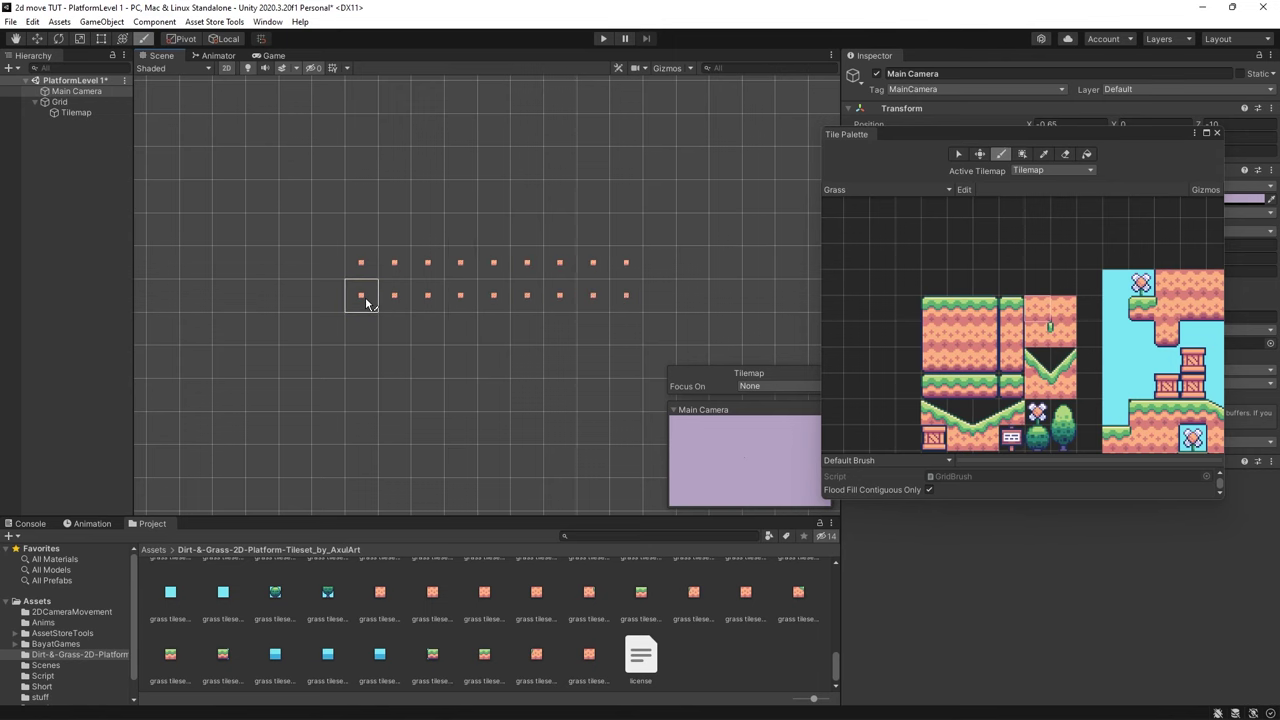
pyautogui.scroll(3, 363, 291)
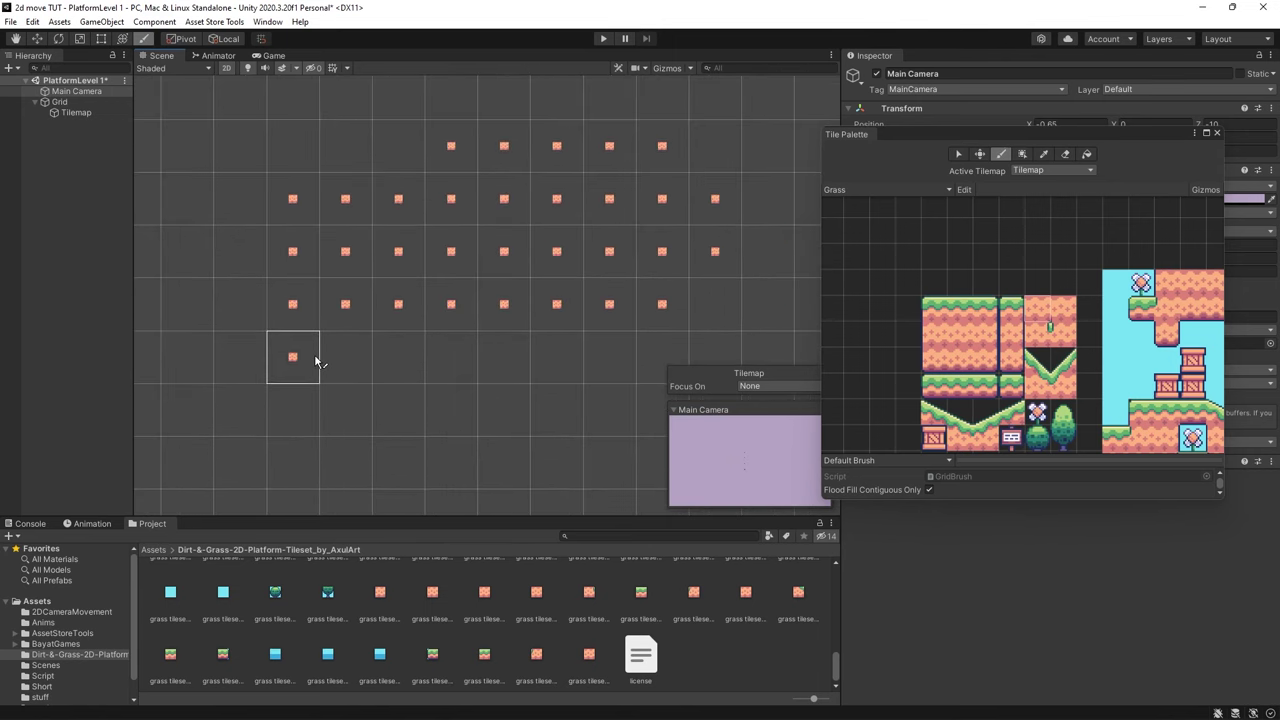
pyautogui.scroll(5, 249, 594)
# Step: Select the grass tileset texture and move the palette aside to reveal its import settings
pyautogui.click(176, 588)
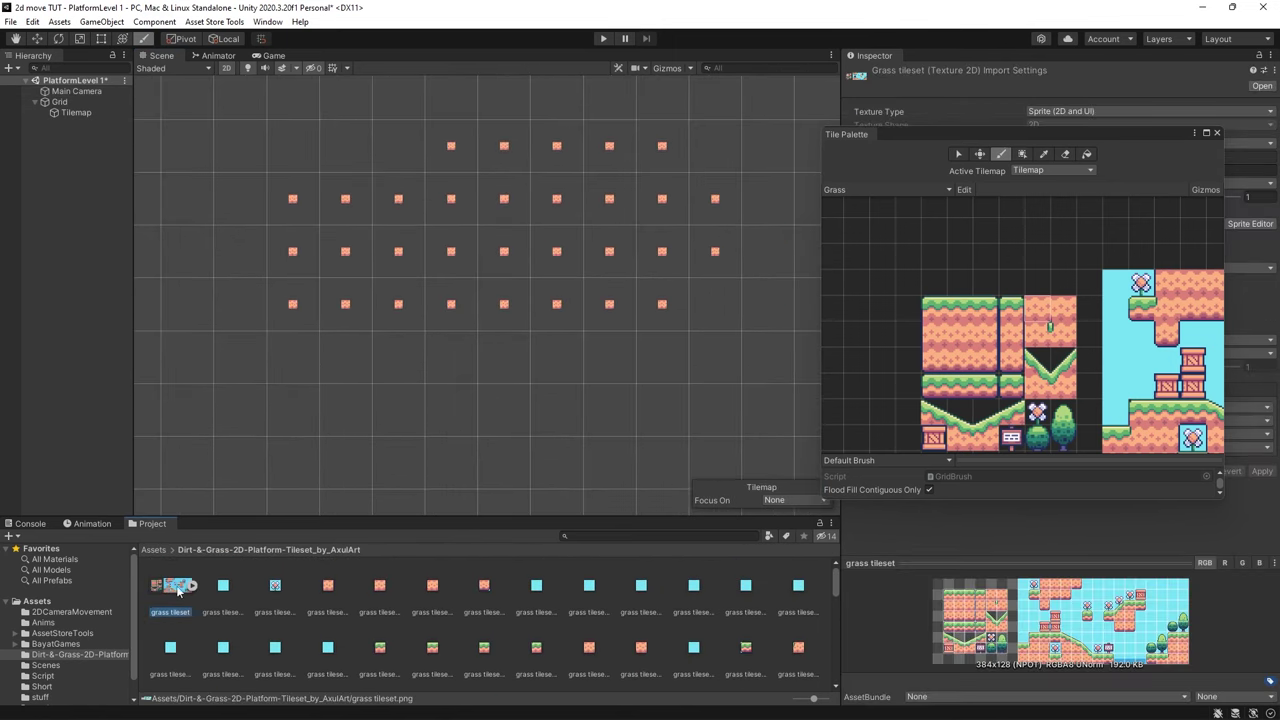
pyautogui.moveTo(1087, 131); pyautogui.dragTo(669, 381)
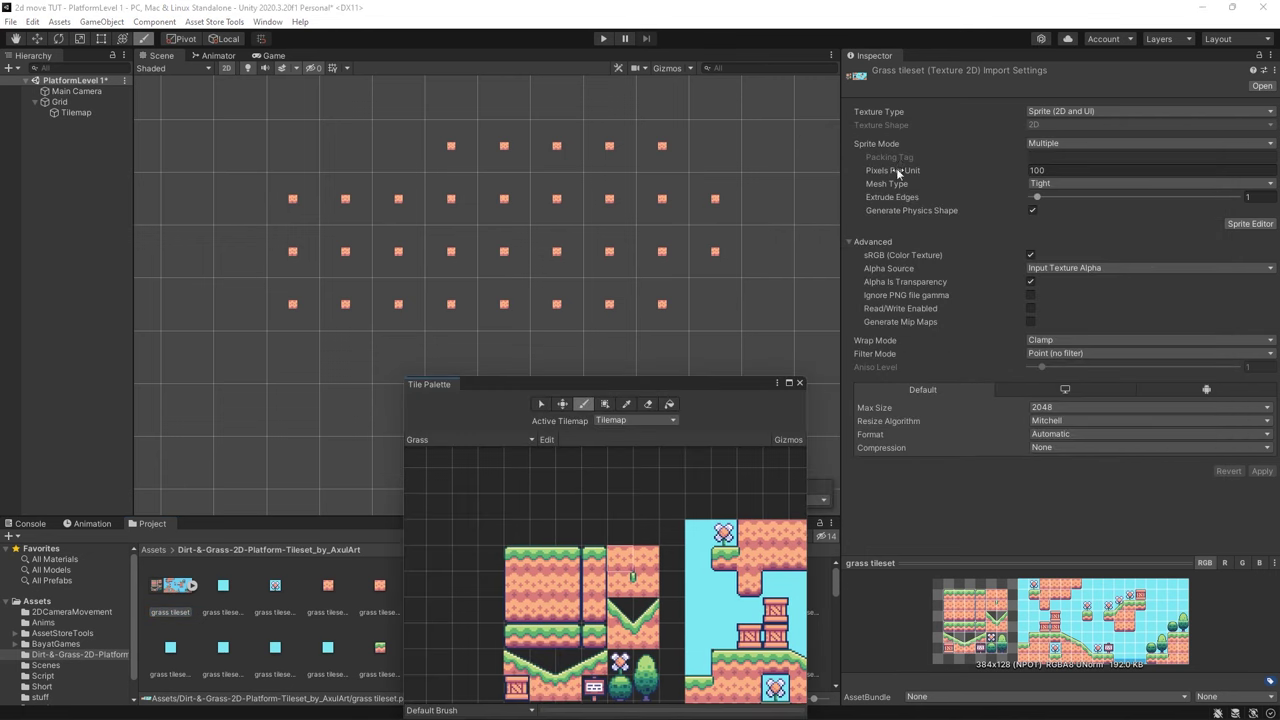
pyautogui.scroll(2, 616, 255)
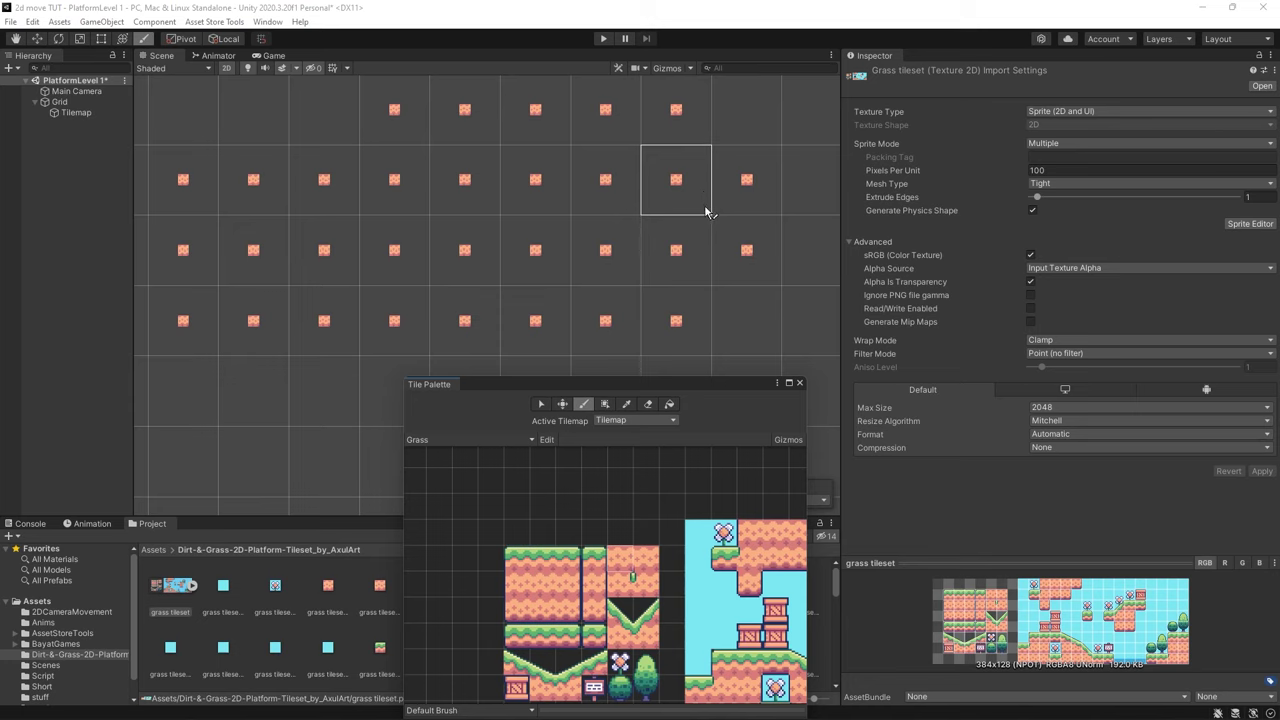
# Step: Set the grass tileset's Pixels Per Unit to 16 and apply
pyautogui.click(1066, 170)
pyautogui.write('16')
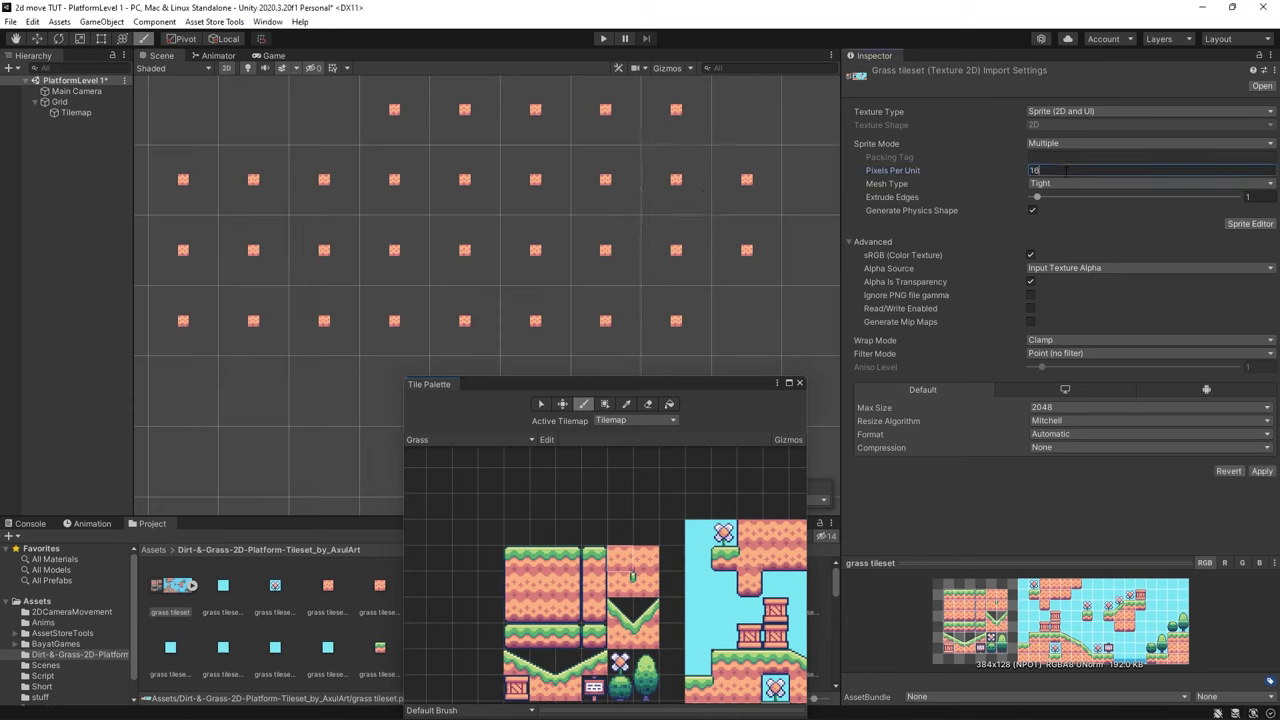
pyautogui.click(1262, 471)
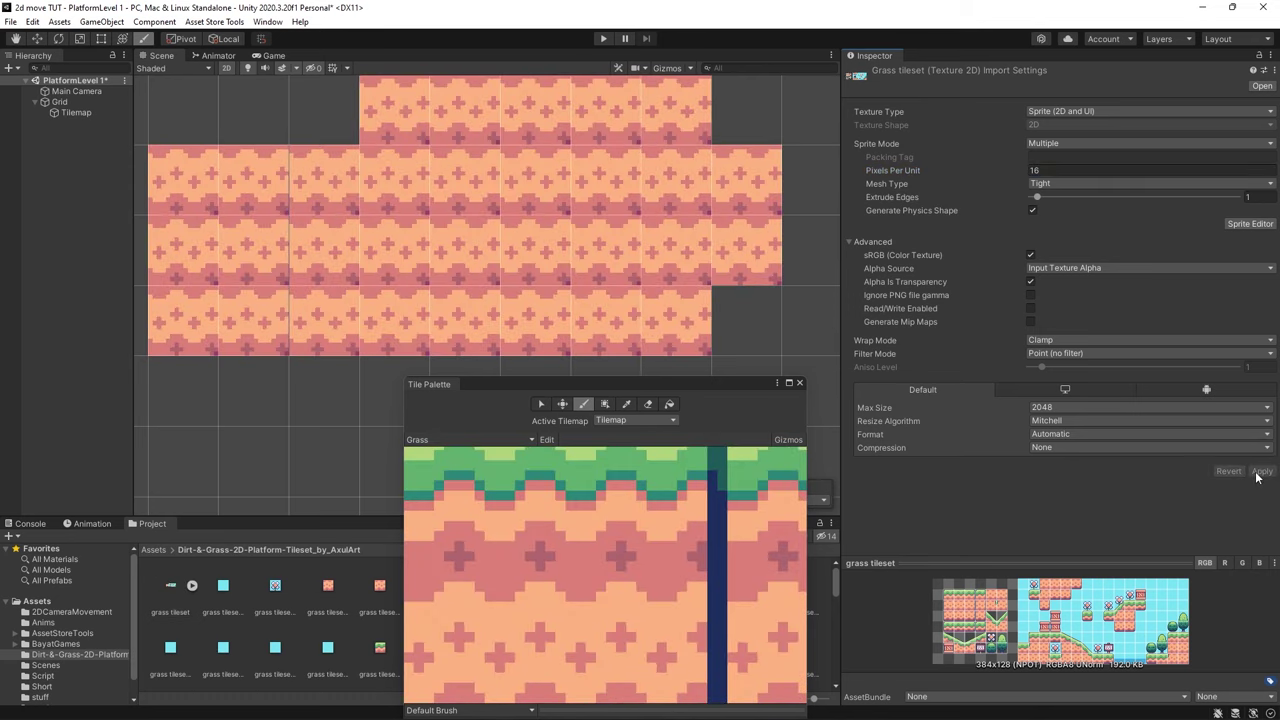
# Step: Paint grass-top tiles along the platform's top row plus one ledge tile to its right
pyautogui.scroll(-1, 694, 276)
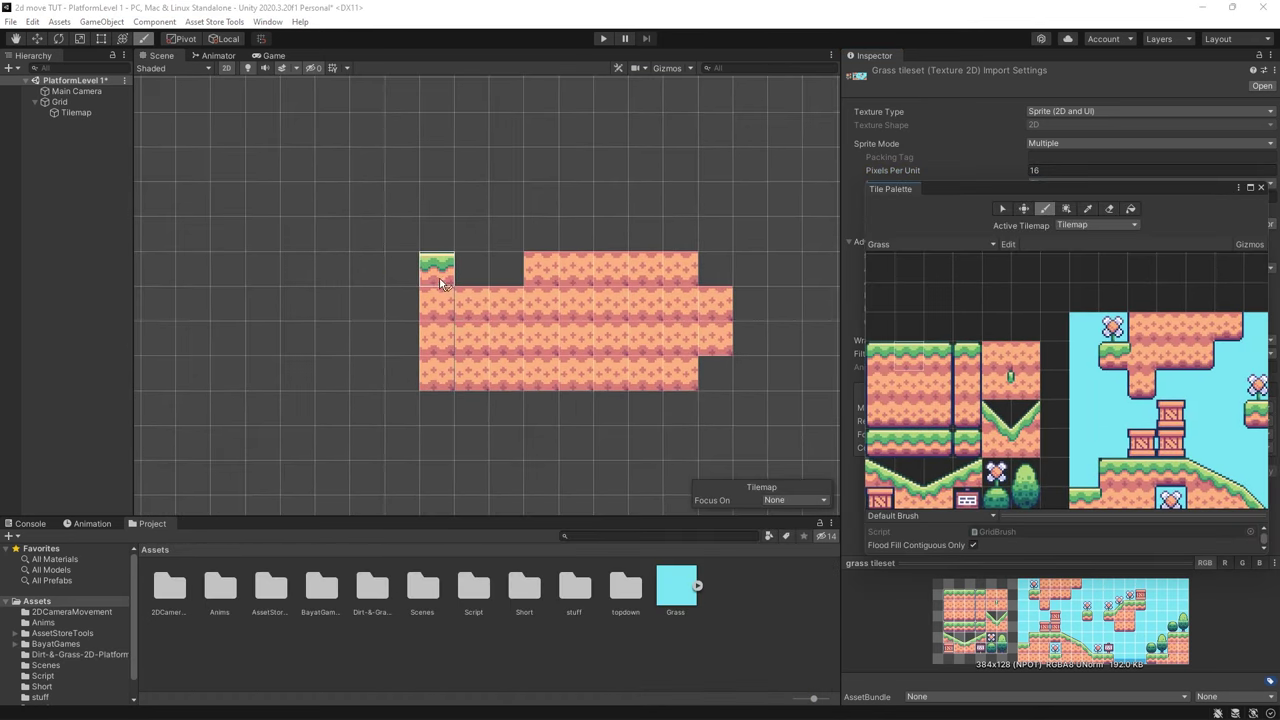
pyautogui.moveTo(441, 284); pyautogui.dragTo(548, 283)
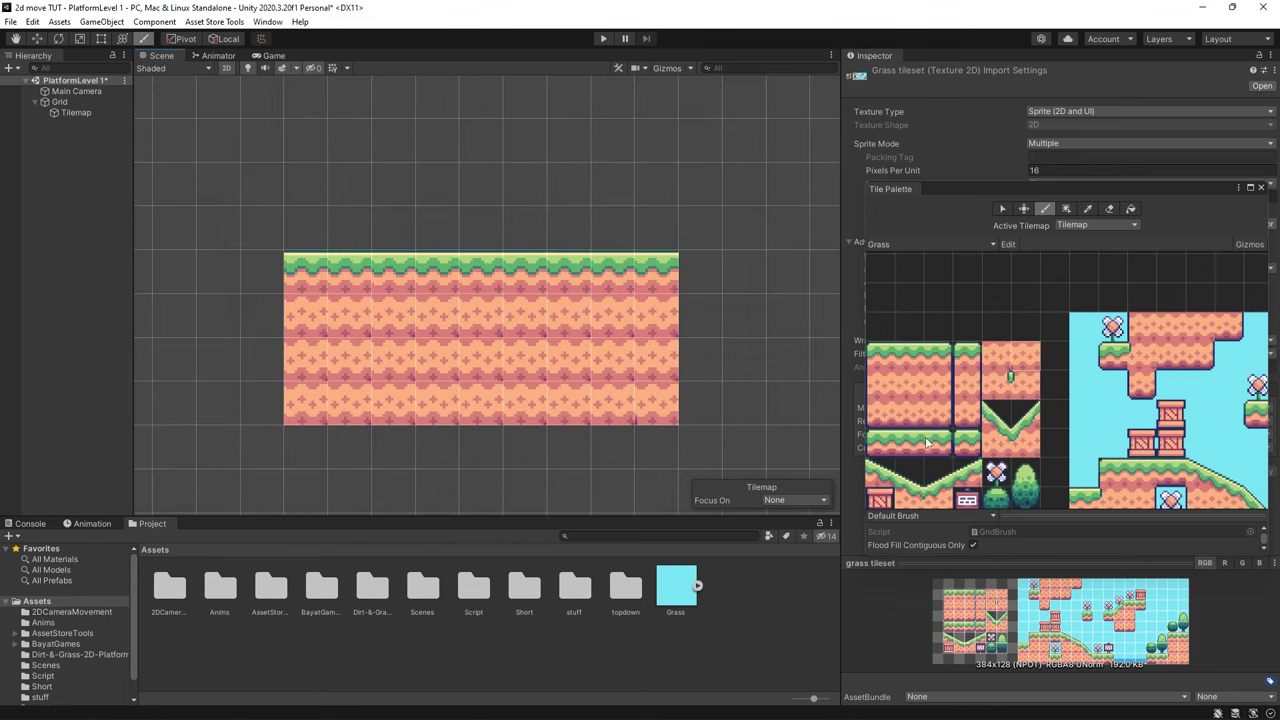
pyautogui.click(699, 306)
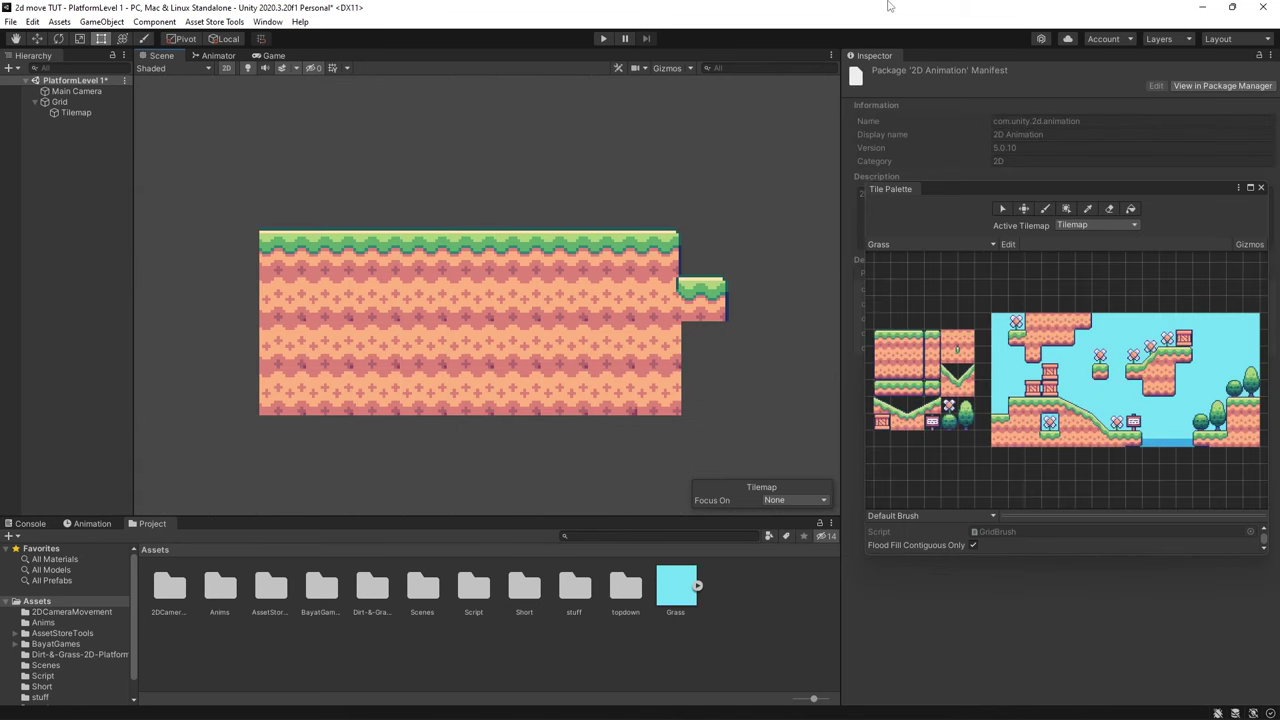
# Step: Open the Package Manager from the Window menu and browse the package list
pyautogui.click(272, 22)
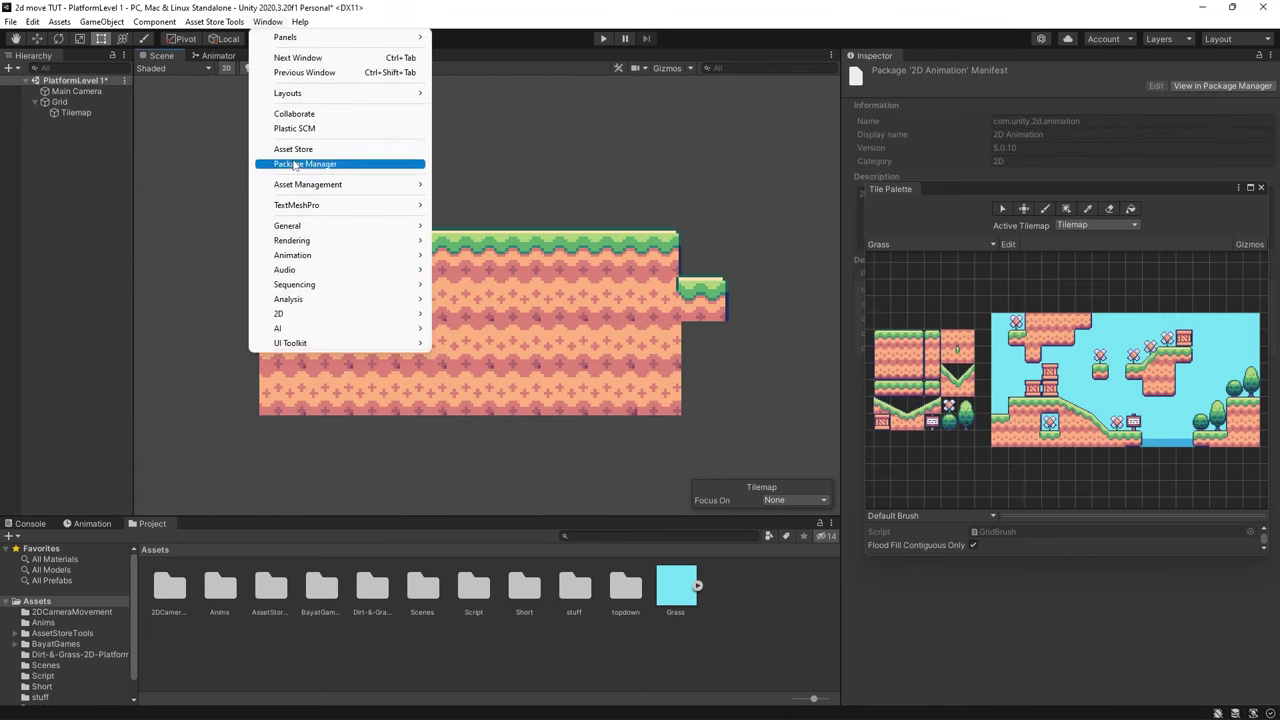
pyautogui.click(300, 163)
pyautogui.scroll(-10, 242, 243)
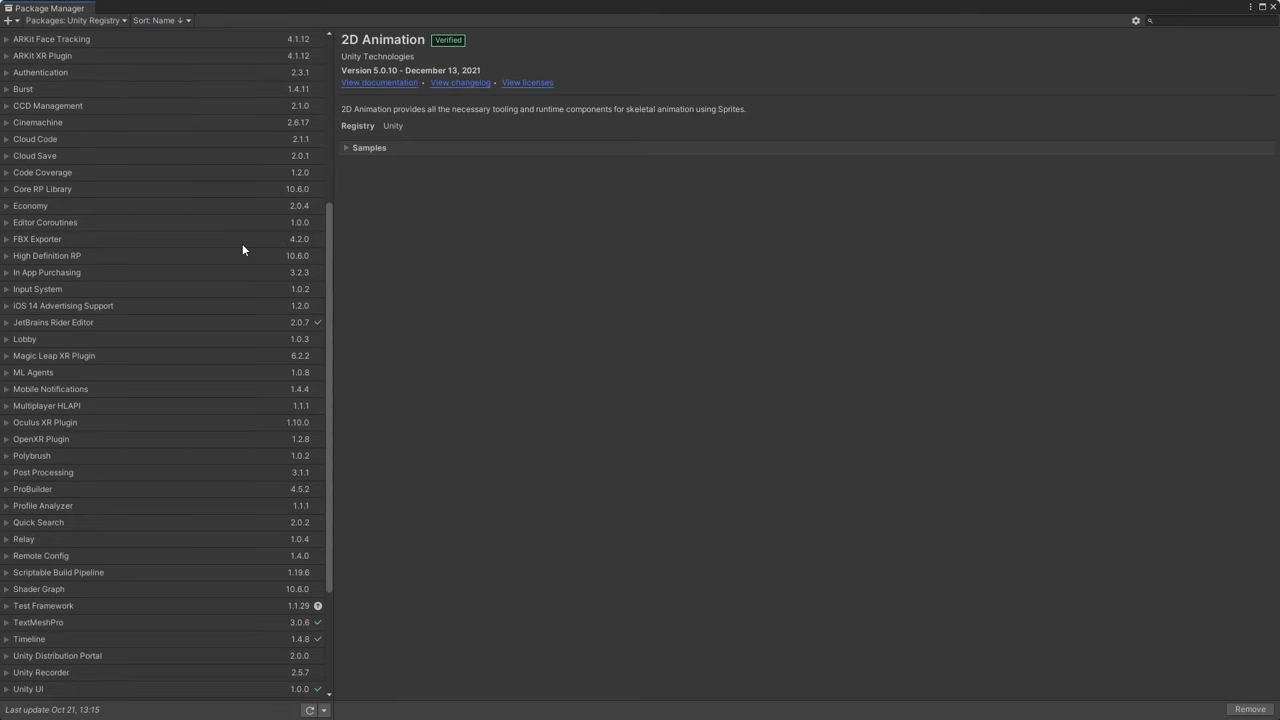
pyautogui.scroll(10, 253, 322)
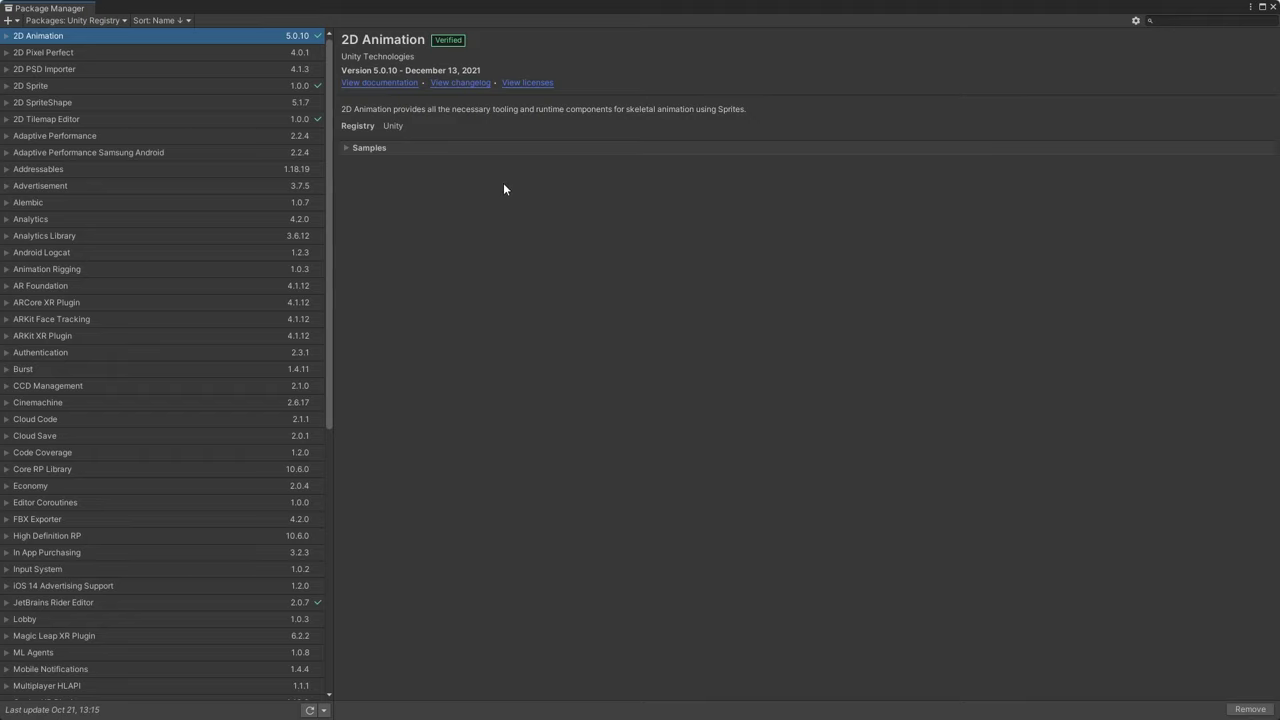
# Step: Enable preview packages in Project Settings and view the 2D Tilemap Extras 1.8.3-preview details
pyautogui.click(1138, 22)
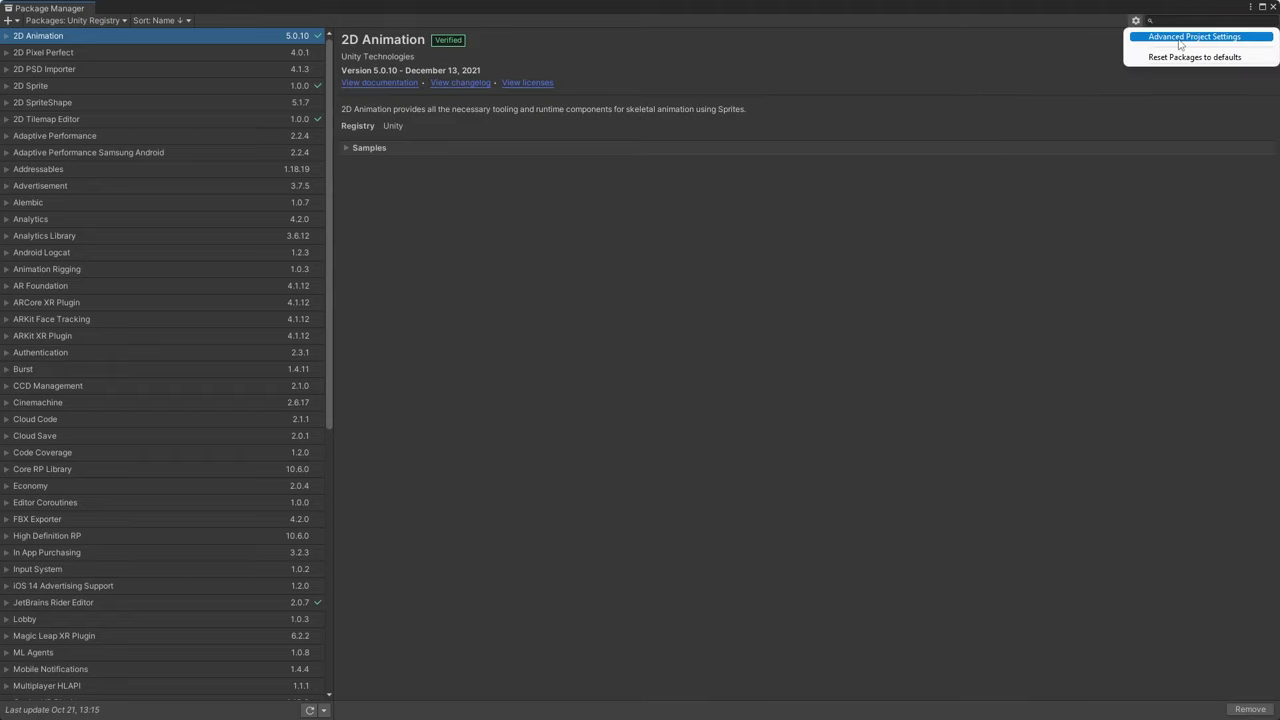
pyautogui.click(1172, 38)
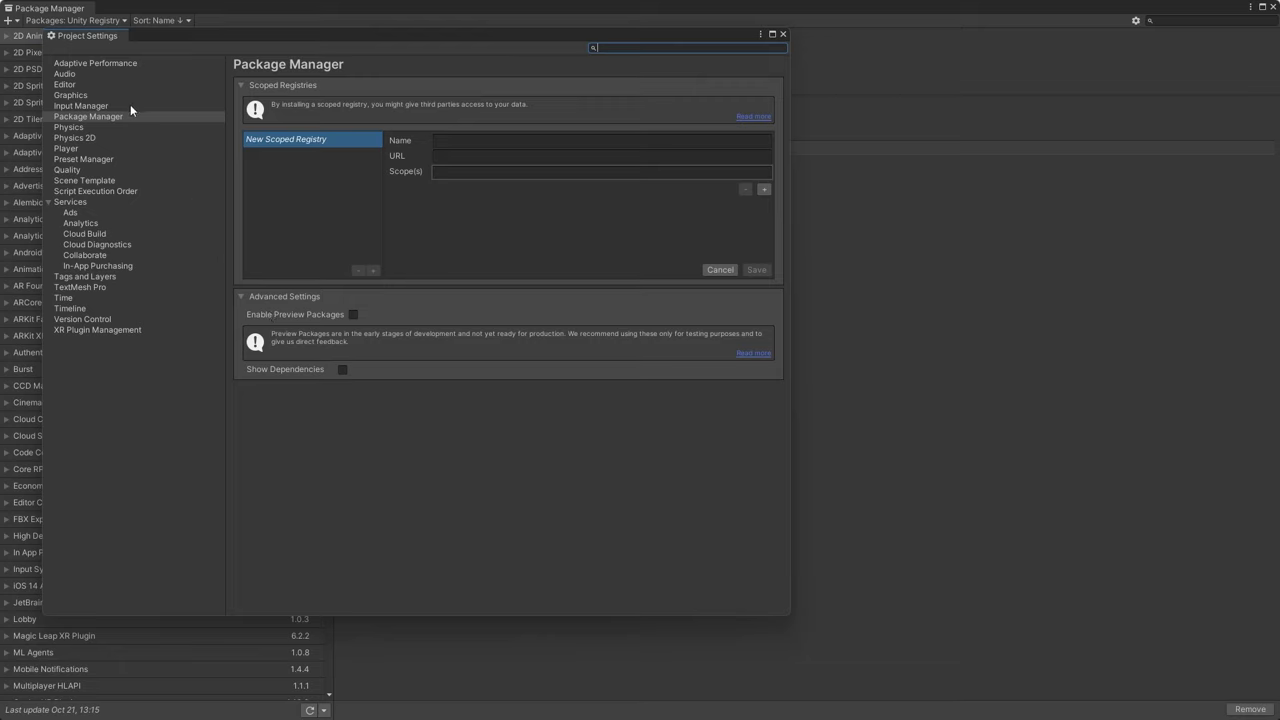
pyautogui.click(352, 315)
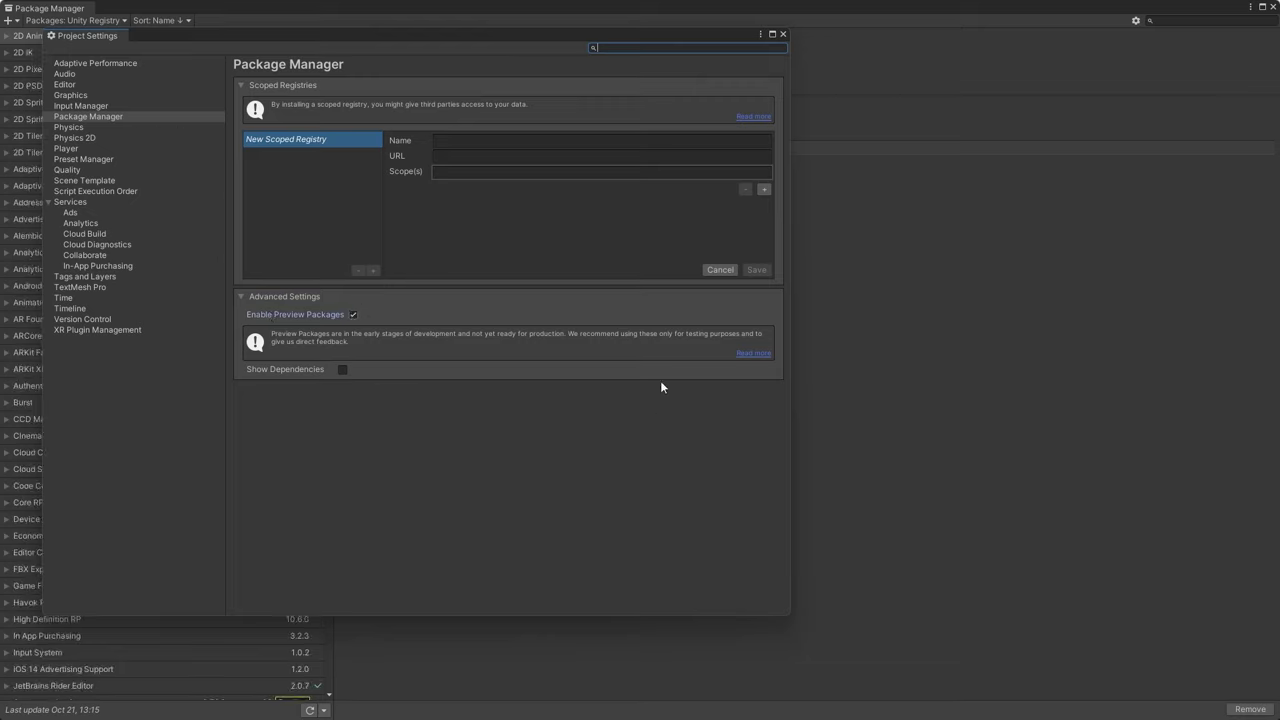
pyautogui.click(783, 34)
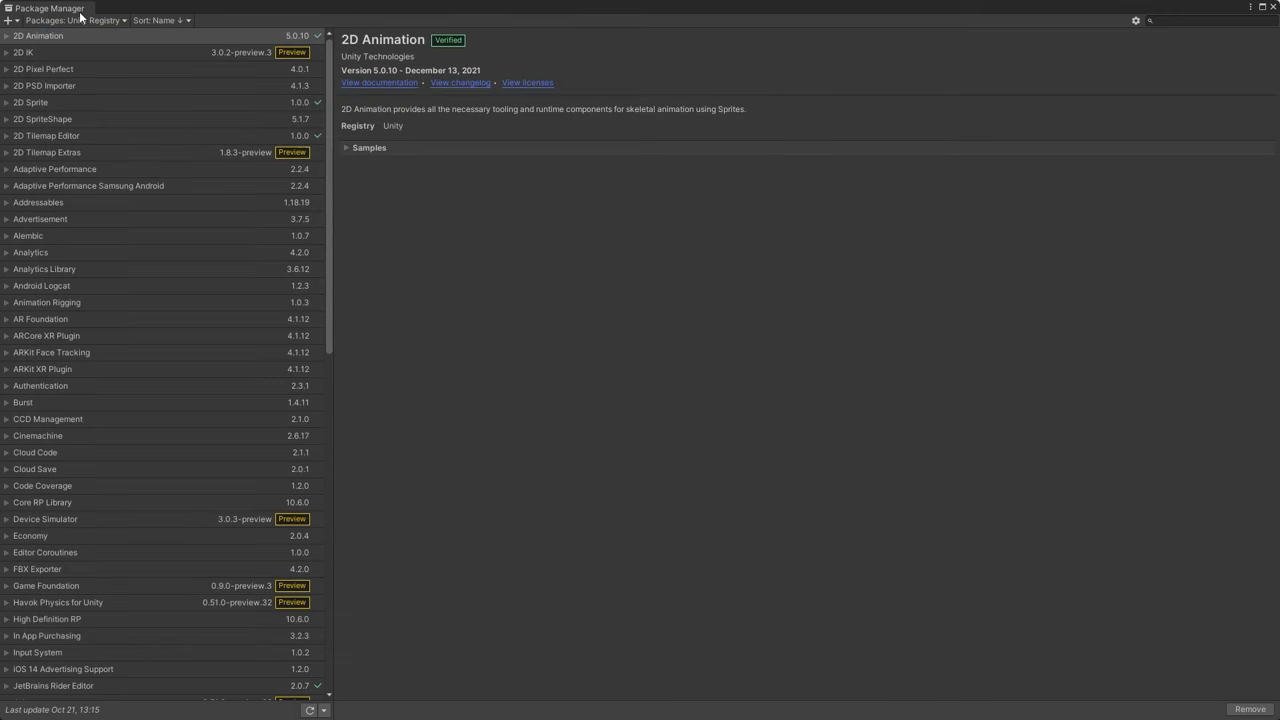
pyautogui.click(38, 157)
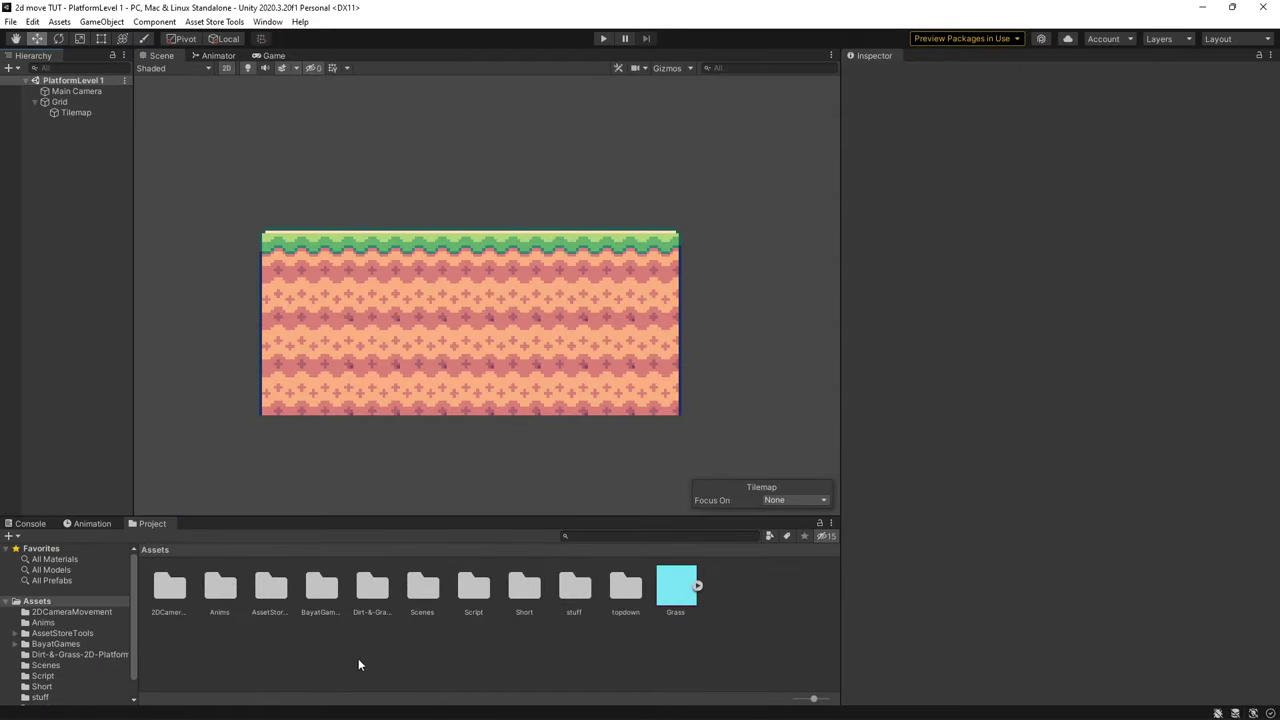
# Step: Add a New Rule Tile to Assets via Create > 2D > Tiles > Rule Tile
pyautogui.rightClick(356, 655)
pyautogui.moveTo(433, 292)
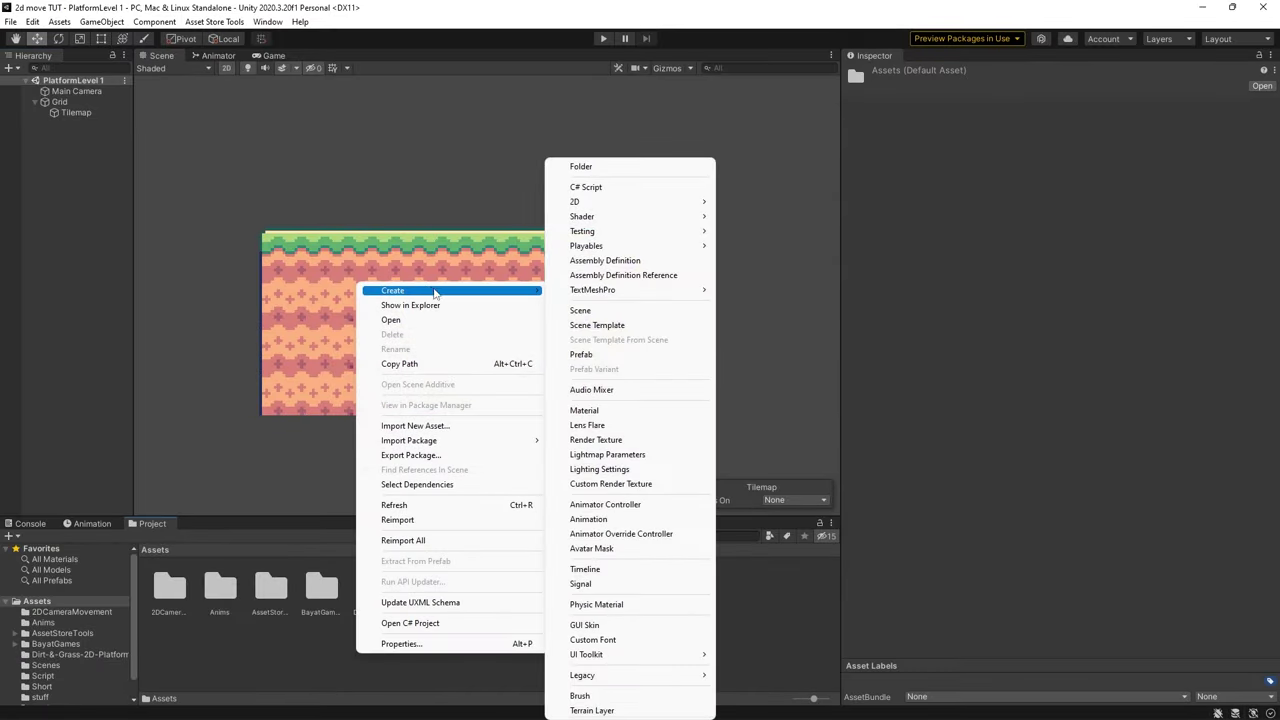
pyautogui.moveTo(650, 204)
pyautogui.moveTo(756, 220)
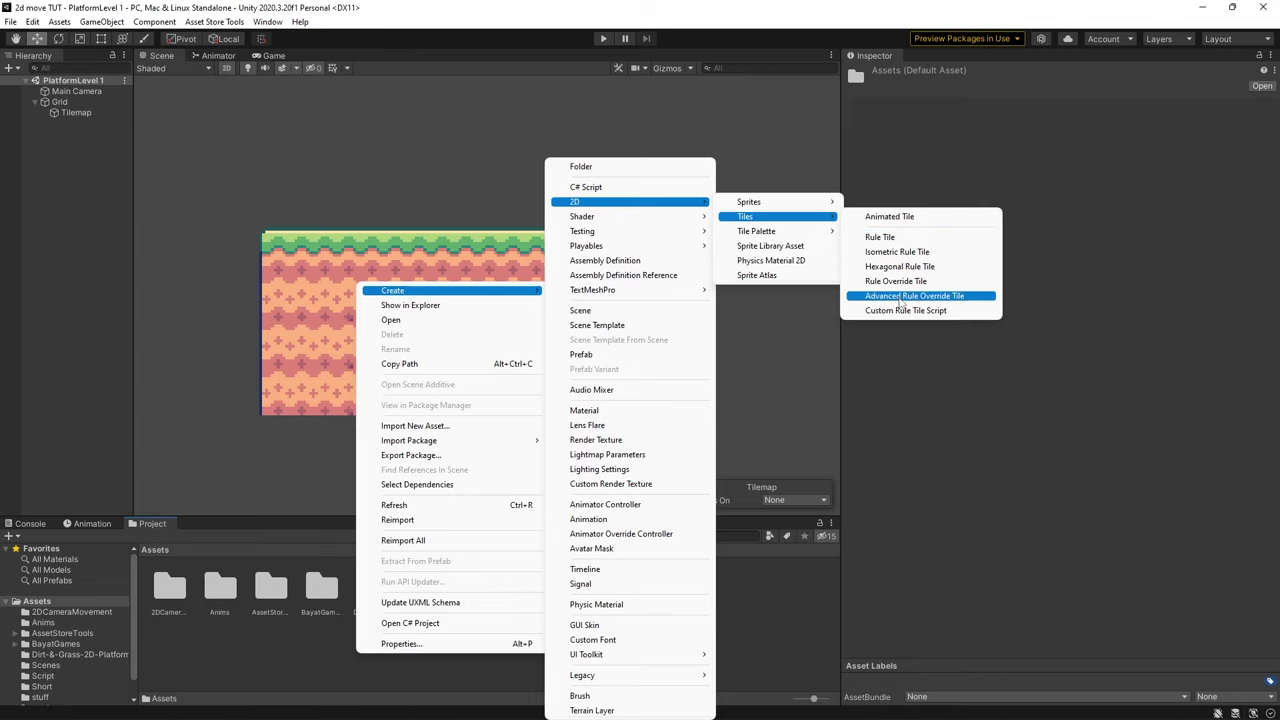
pyautogui.click(891, 238)
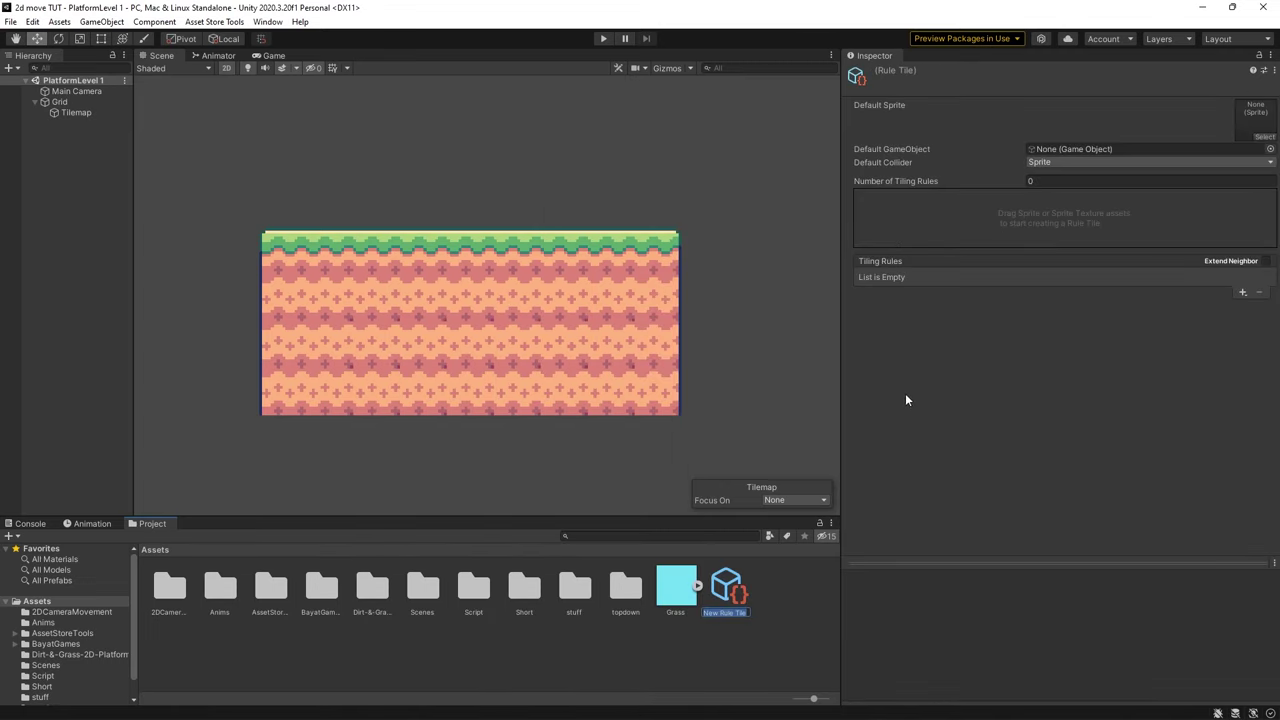
# Step: Rename the rule tile to GrassRuleTile and lock the Inspector
pyautogui.write('GrassRuleTile')
pyautogui.press('Return')
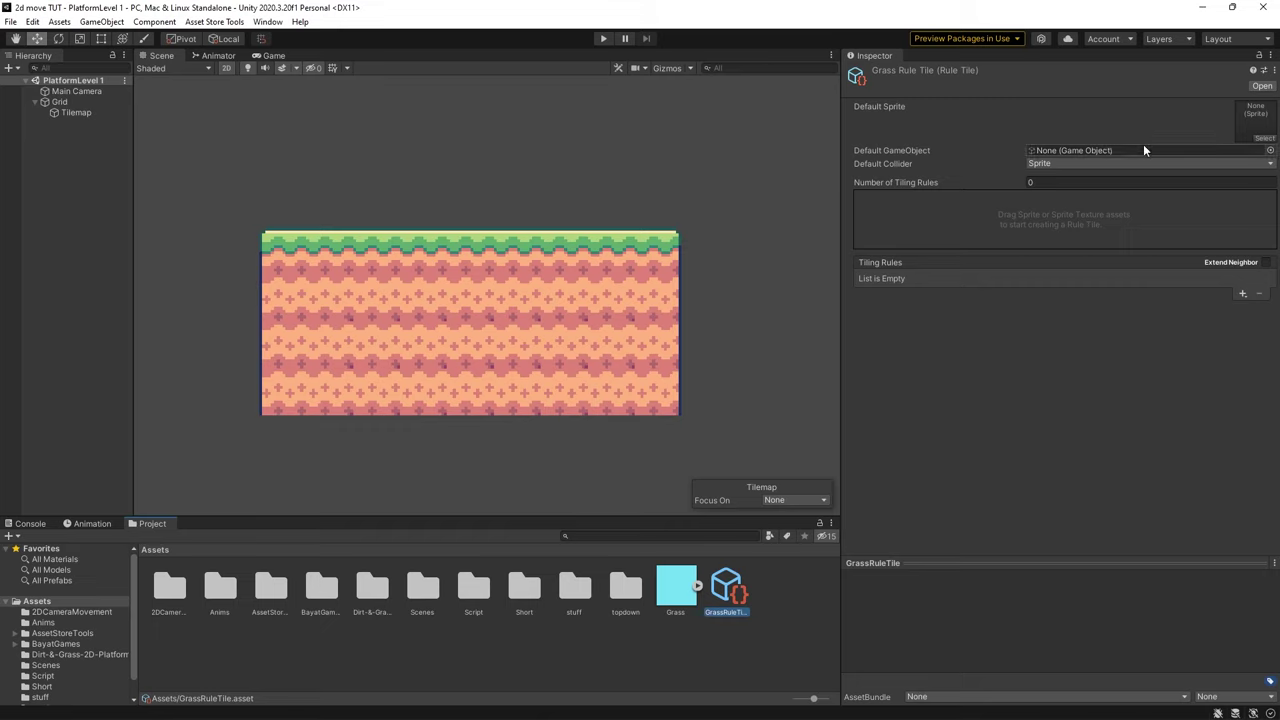
pyautogui.click(1259, 56)
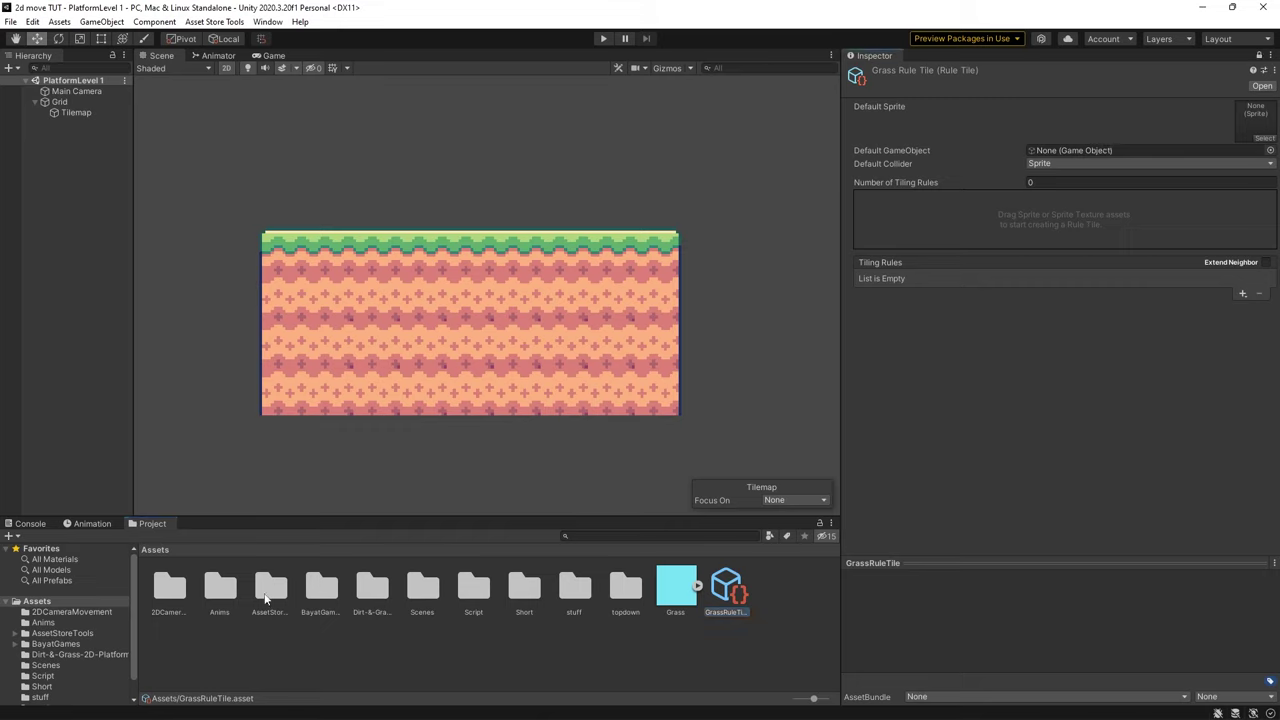
# Step: Set the cyan sprite as Default Sprite and add a first tiling rule using the dirt sprite
pyautogui.doubleClick(375, 590)
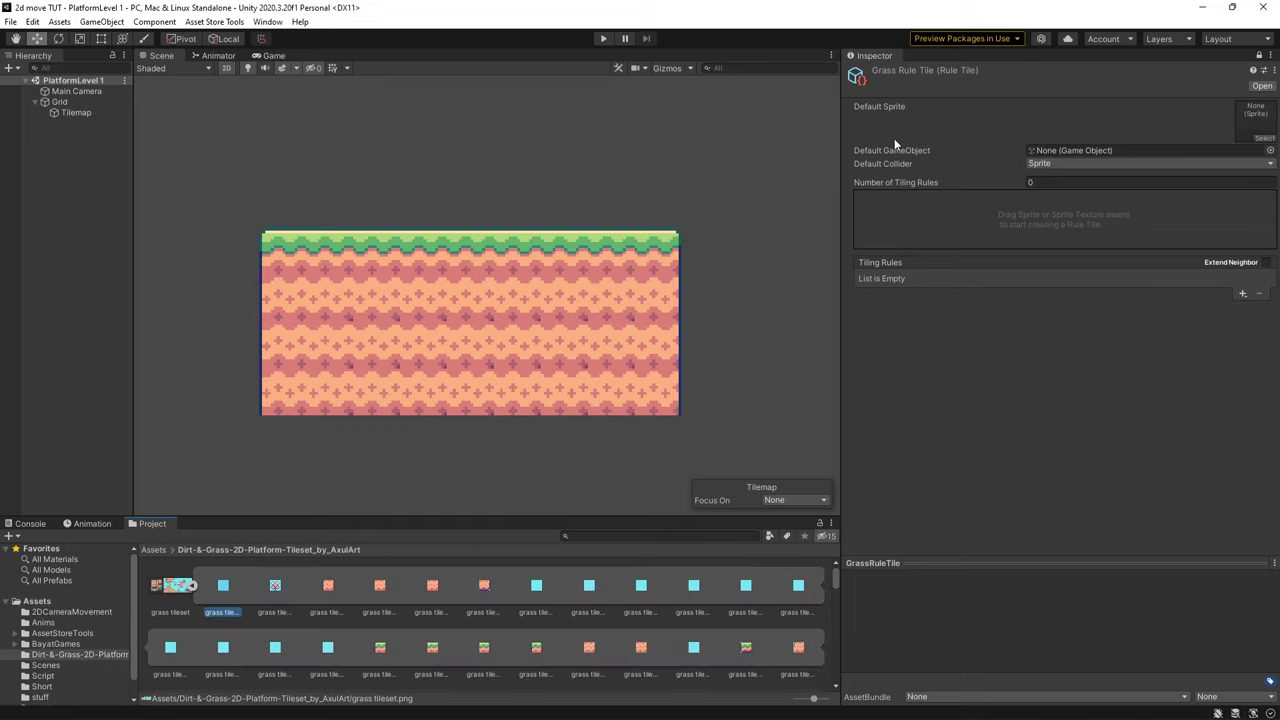
pyautogui.moveTo(223, 590); pyautogui.dragTo(1258, 128)
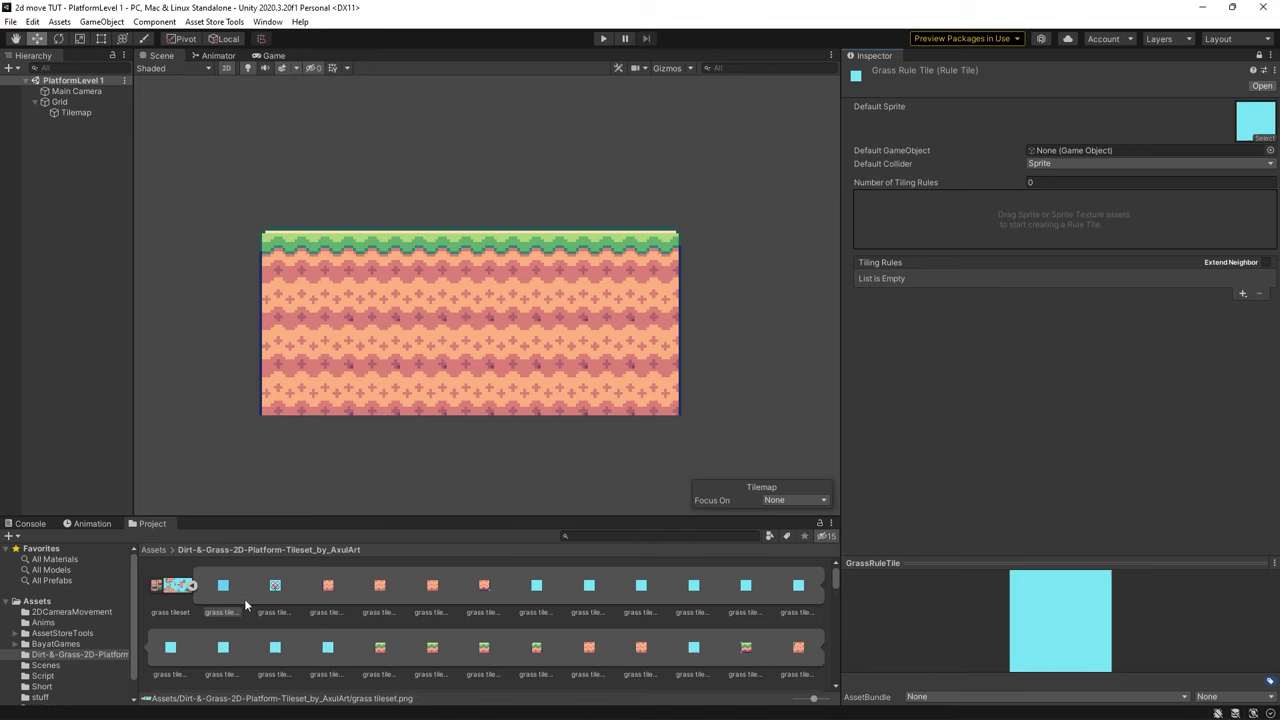
pyautogui.click(1244, 296)
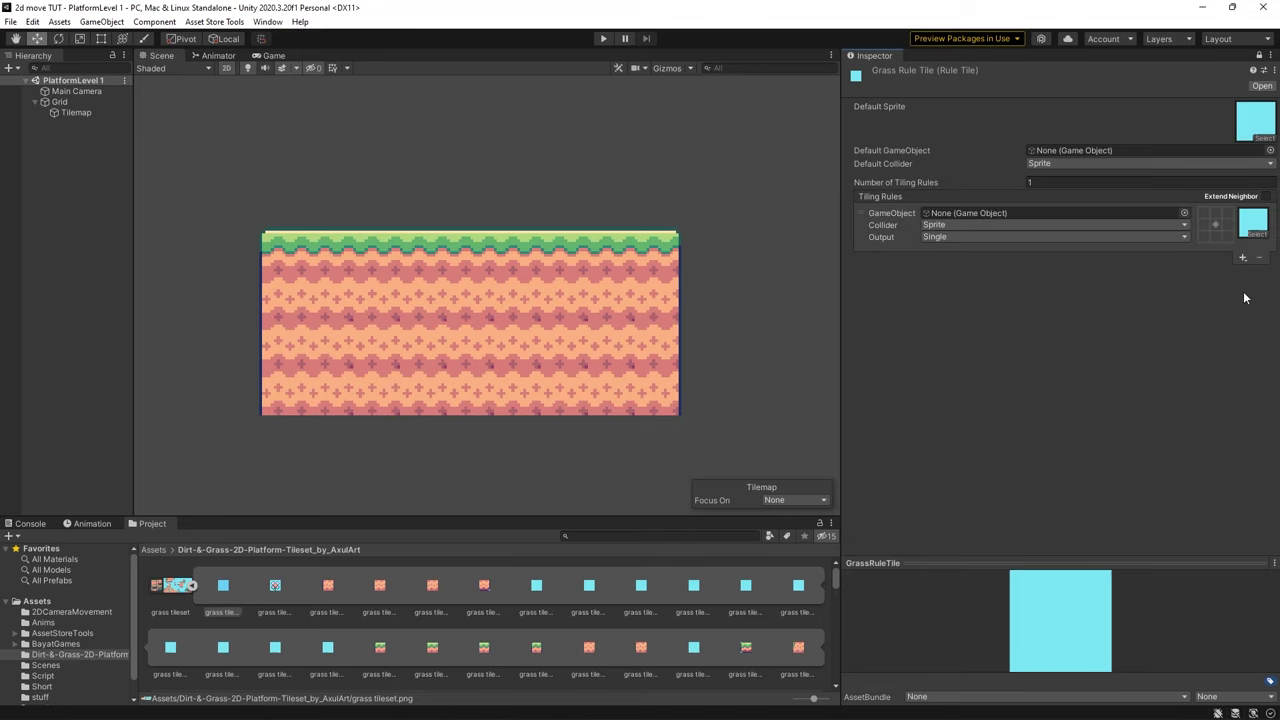
pyautogui.click(325, 592)
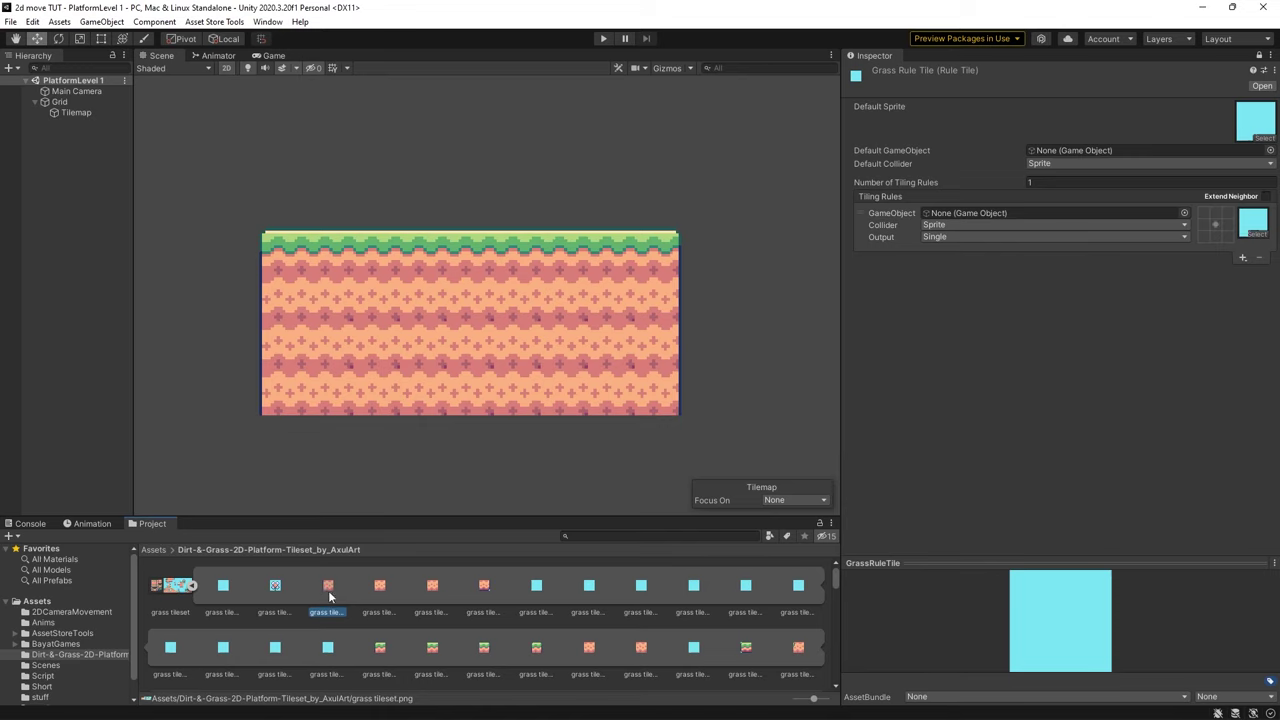
pyautogui.moveTo(329, 597); pyautogui.dragTo(1253, 222)
pyautogui.moveTo(965, 559); pyautogui.dragTo(965, 392)
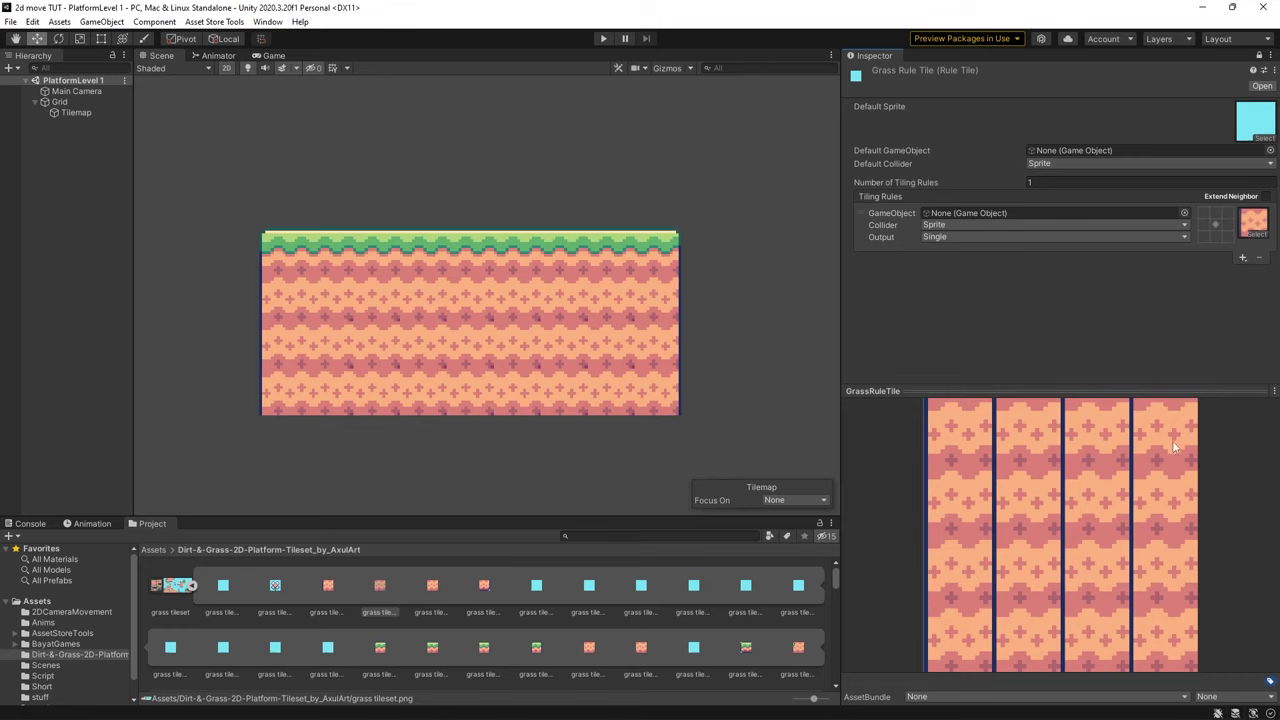
# Step: Shrink the rule tile preview area, then reselect the Tilemap and the GrassRuleTile asset
pyautogui.moveTo(1032, 391); pyautogui.dragTo(1040, 481)
pyautogui.click(1189, 248)
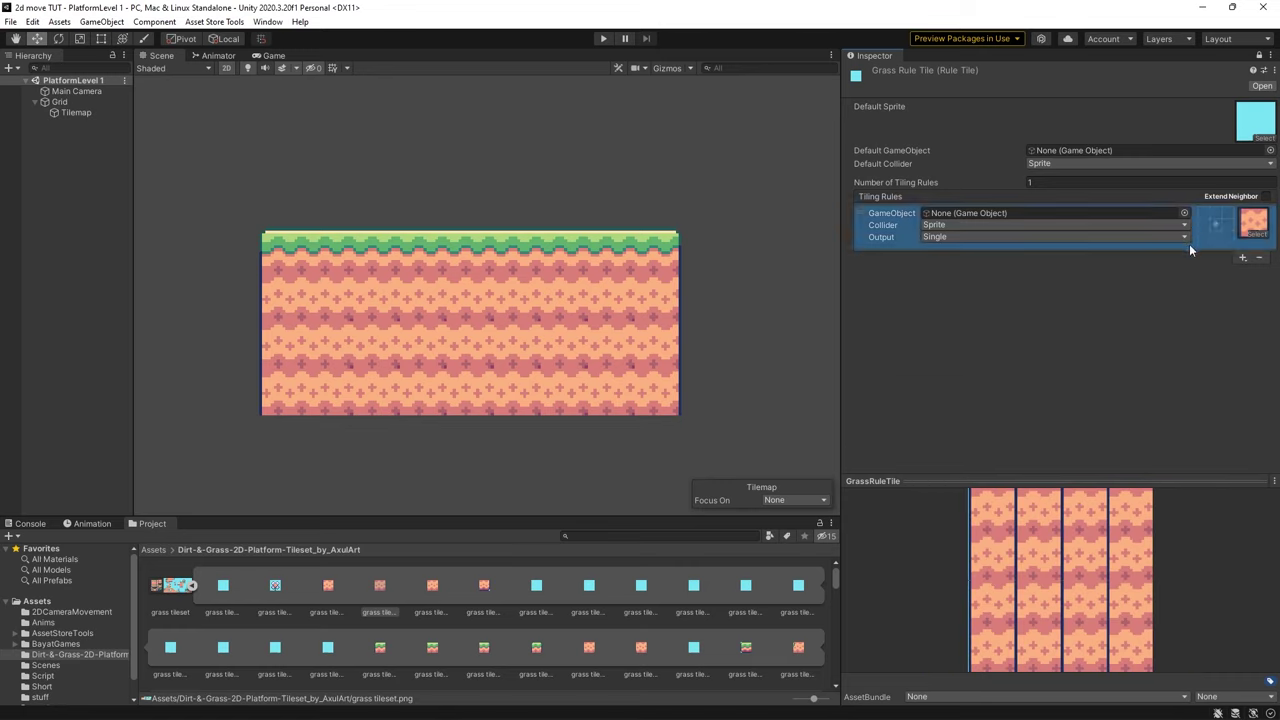
pyautogui.moveTo(952, 482); pyautogui.dragTo(954, 510)
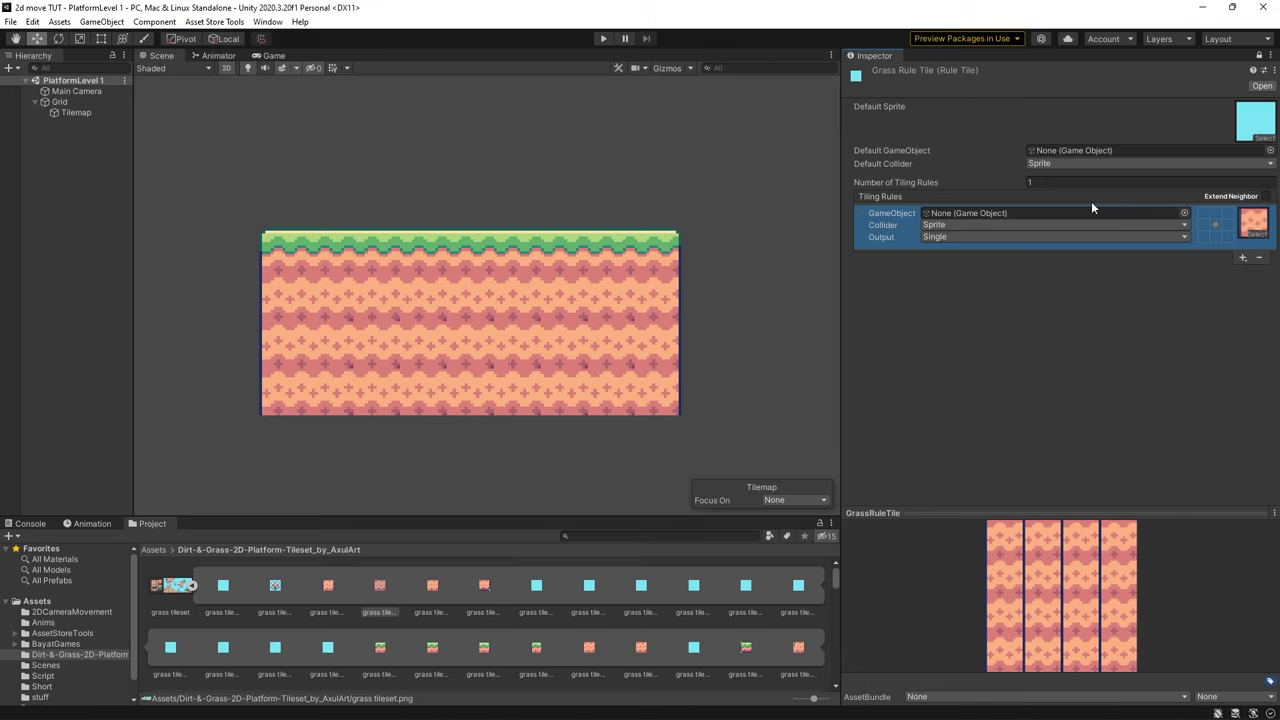
pyautogui.click(455, 313)
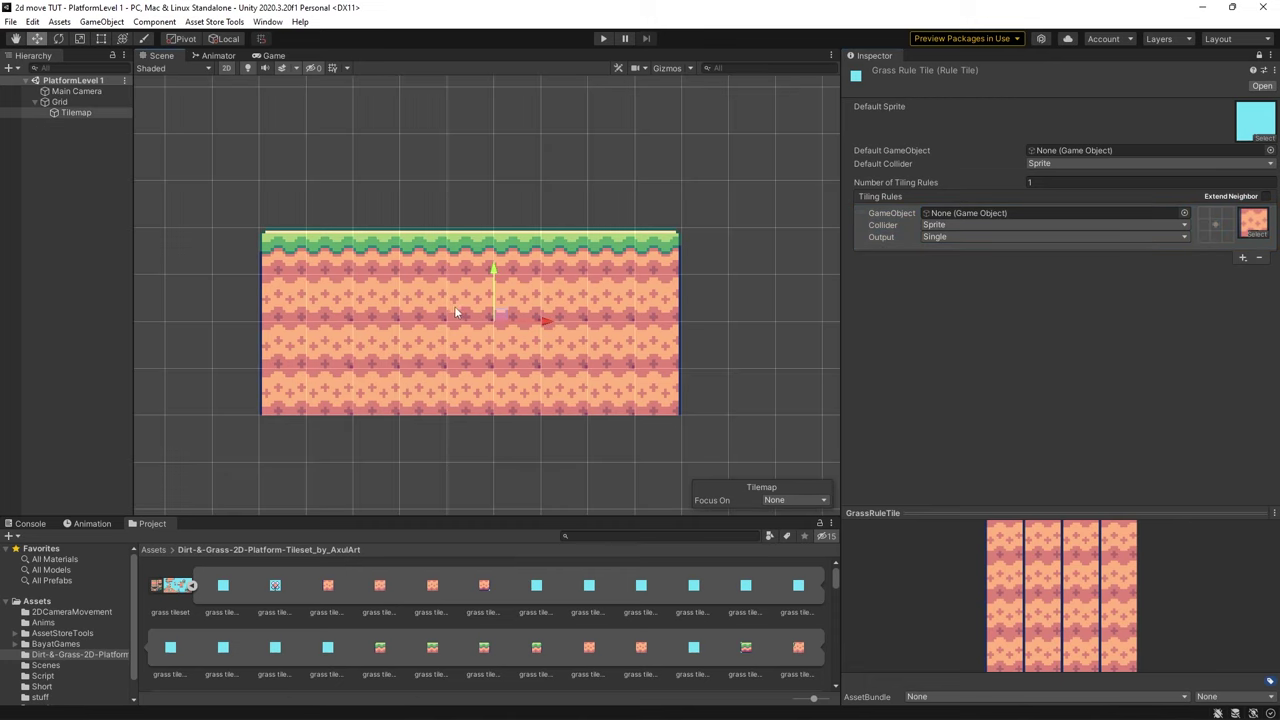
pyautogui.click(193, 588)
pyautogui.click(725, 588)
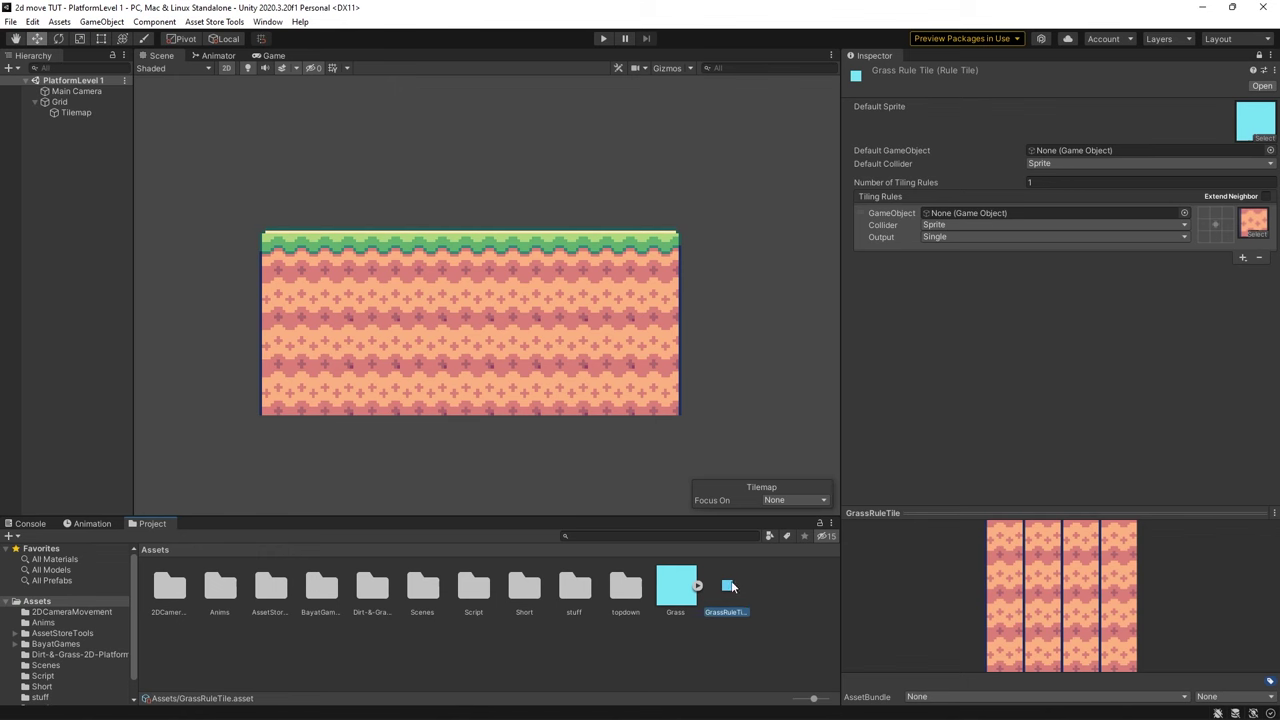
# Step: Add GrassRuleTile to the Grass tile palette and erase the old platform tiles
pyautogui.click(95, 114)
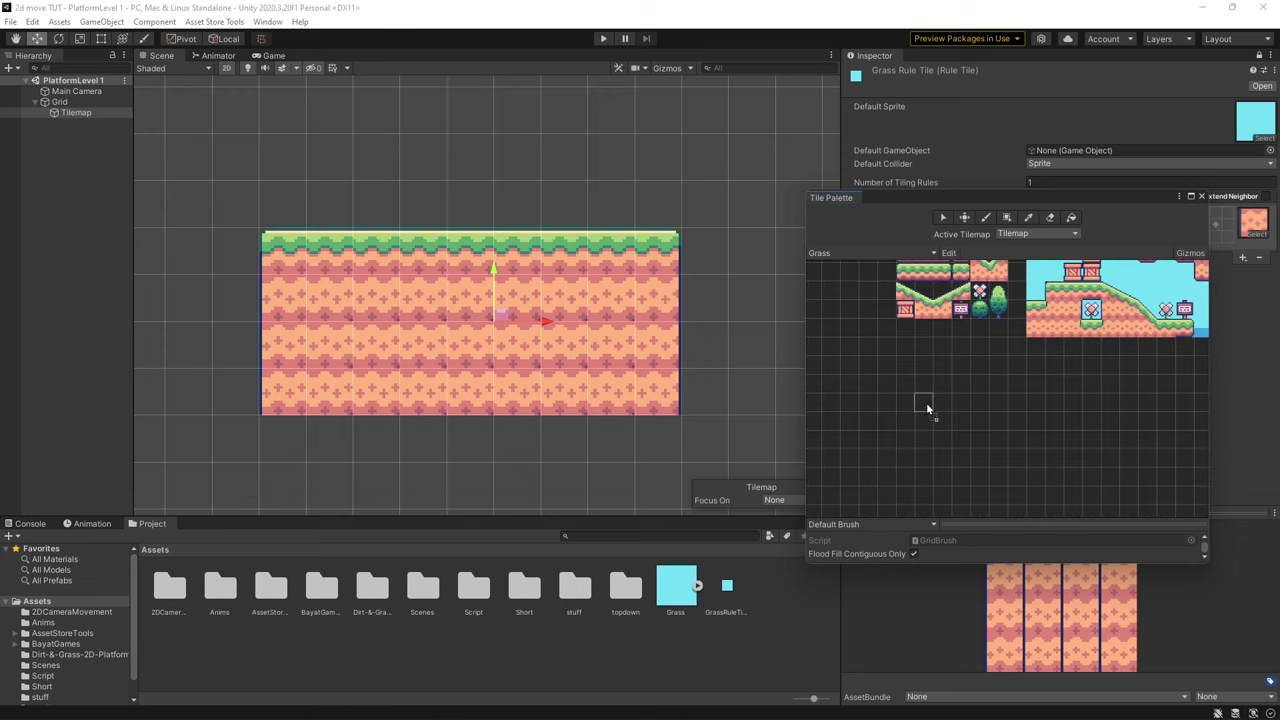
pyautogui.moveTo(955, 377); pyautogui.dragTo(943, 378)
pyautogui.click(1049, 217)
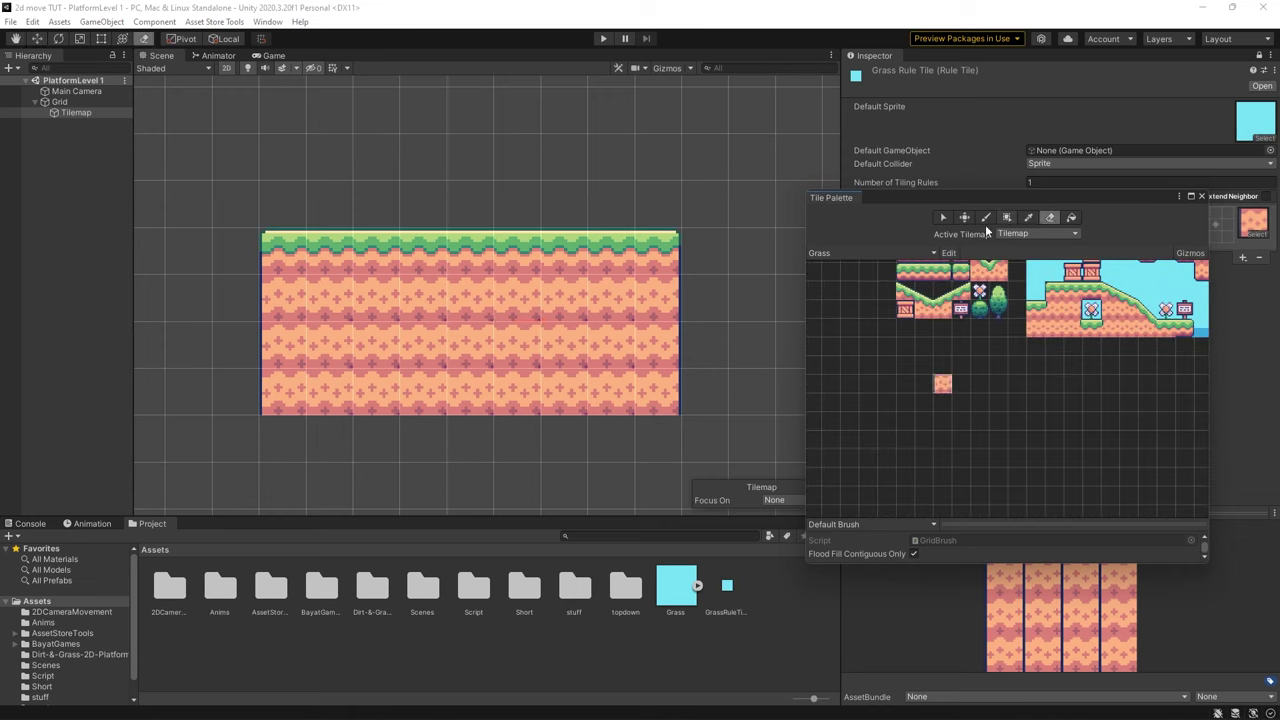
pyautogui.moveTo(680, 257)
pyautogui.mouseDown()
pyautogui.moveTo(297, 257)
pyautogui.moveTo(620, 309)
pyautogui.moveTo(650, 395)
pyautogui.mouseUp()
# Step: Repaint the platform area with GrassRuleTile and require a left neighbour in its first rule
pyautogui.click(943, 388)
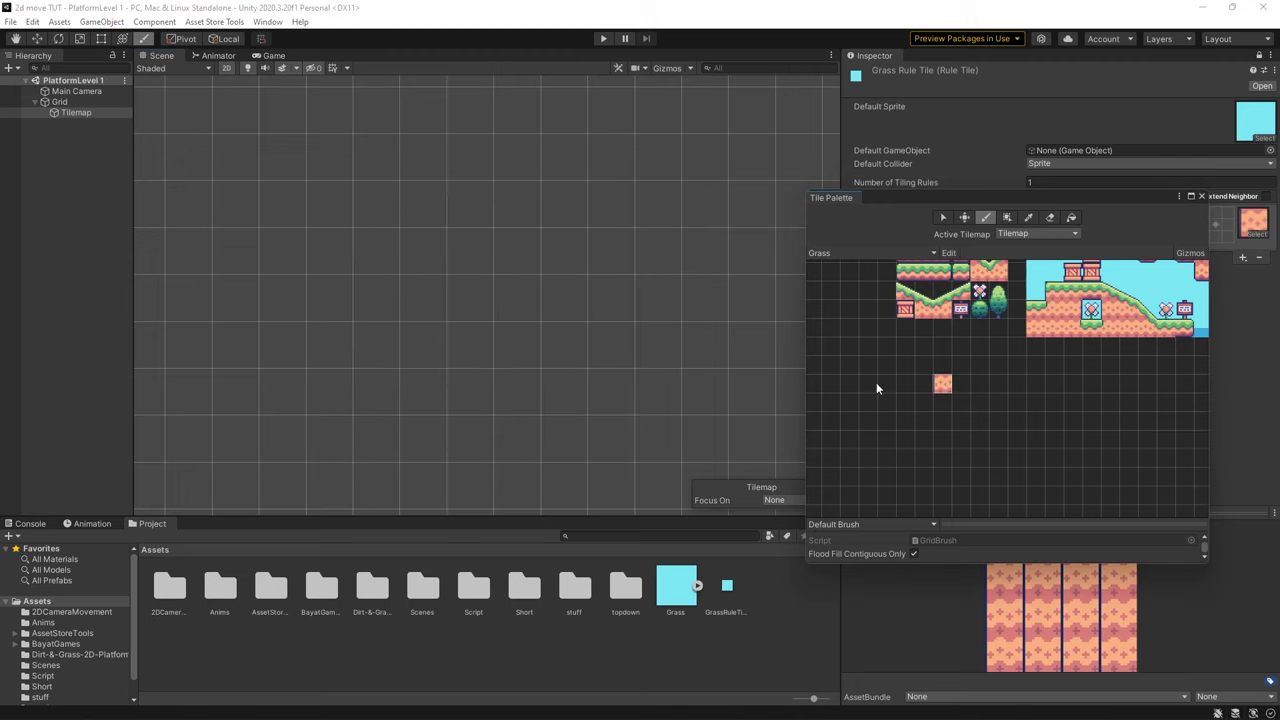
pyautogui.moveTo(330, 257)
pyautogui.mouseDown()
pyautogui.moveTo(335, 375)
pyautogui.moveTo(455, 393)
pyautogui.moveTo(709, 394)
pyautogui.moveTo(658, 313)
pyautogui.moveTo(667, 349)
pyautogui.moveTo(376, 338)
pyautogui.mouseUp()
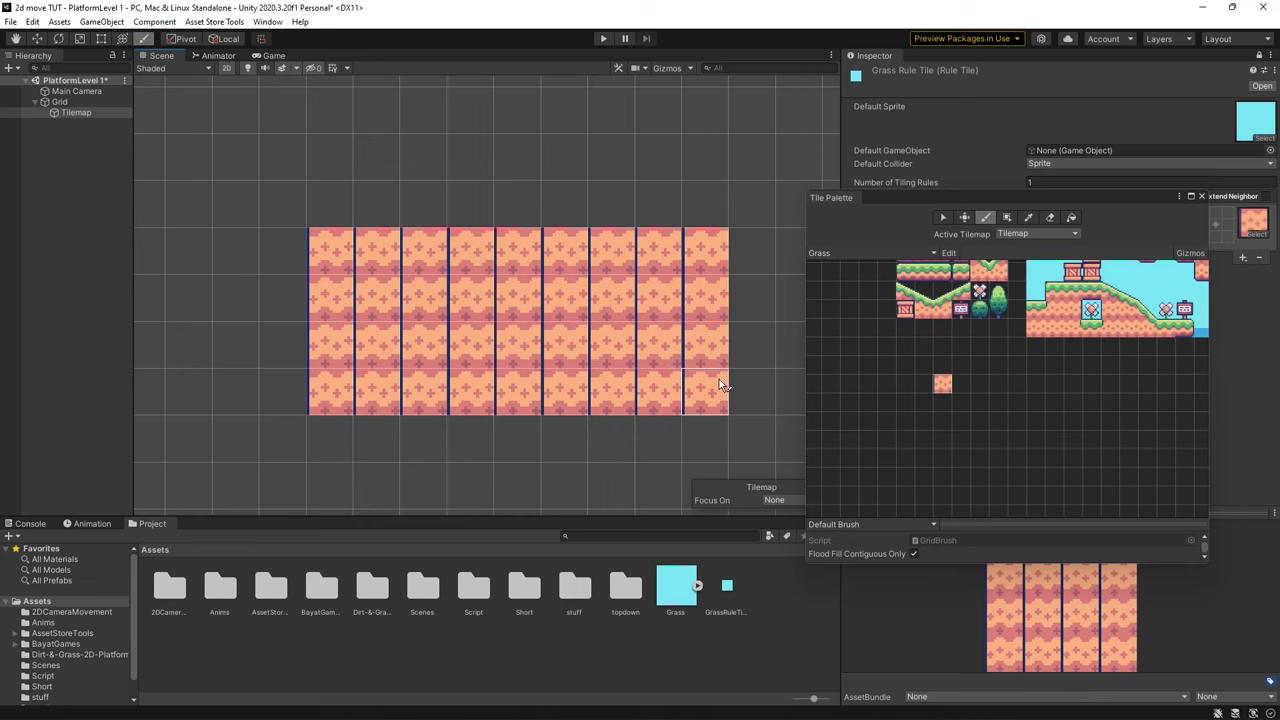
pyautogui.click(1245, 228)
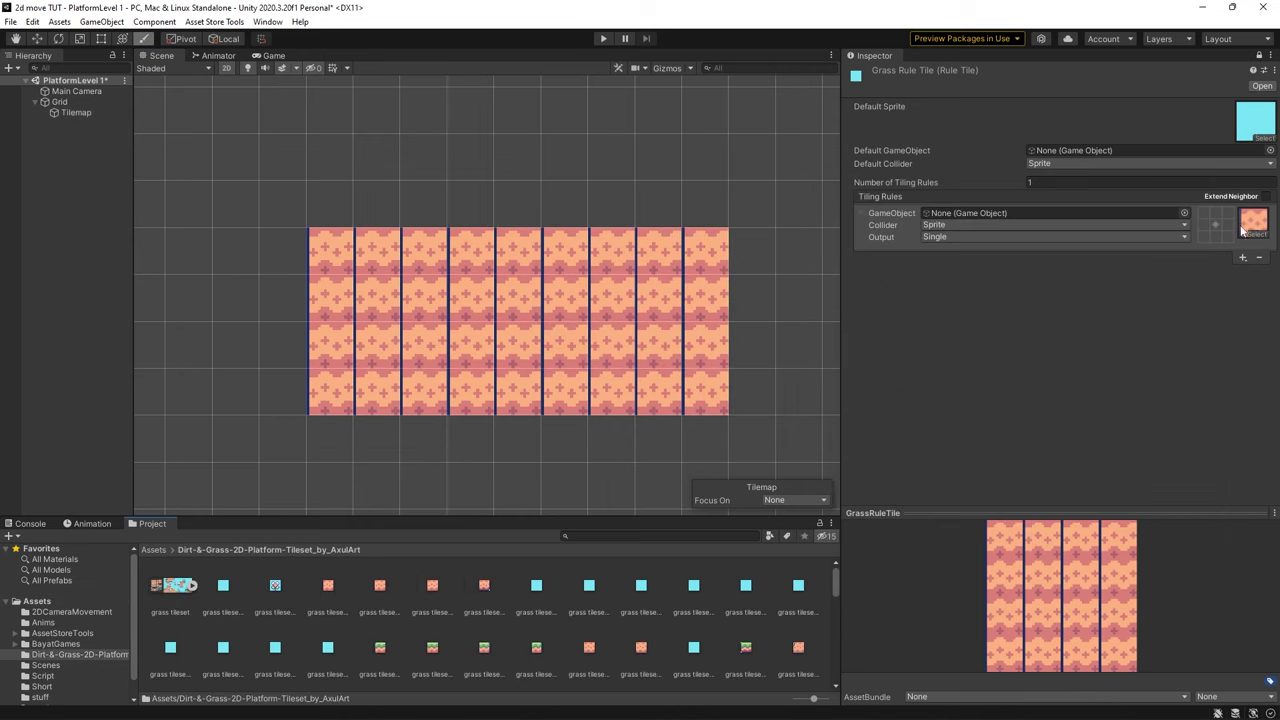
pyautogui.click(1207, 225)
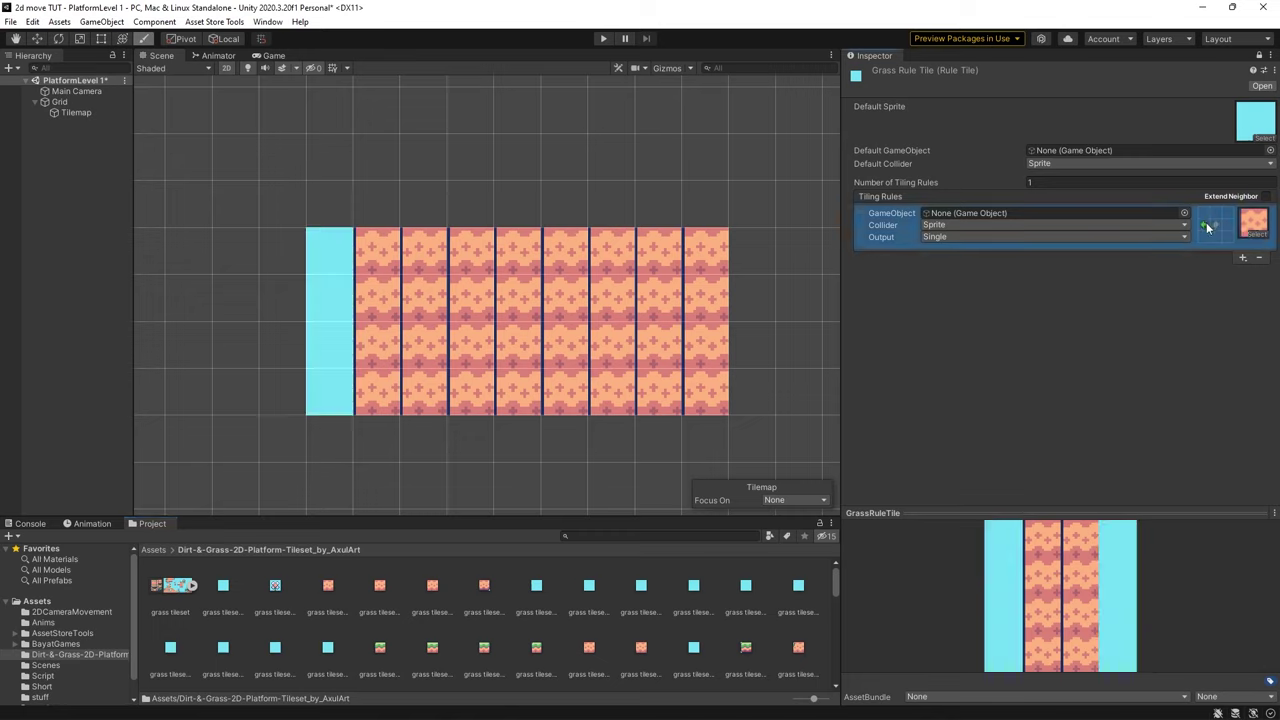
# Step: Cycle through the first rule's neighbour conditions, then clear them all
pyautogui.click(1207, 225)
pyautogui.click(1215, 237)
pyautogui.click(1215, 237)
pyautogui.click(1215, 237)
pyautogui.click(1228, 225)
pyautogui.click(1216, 214)
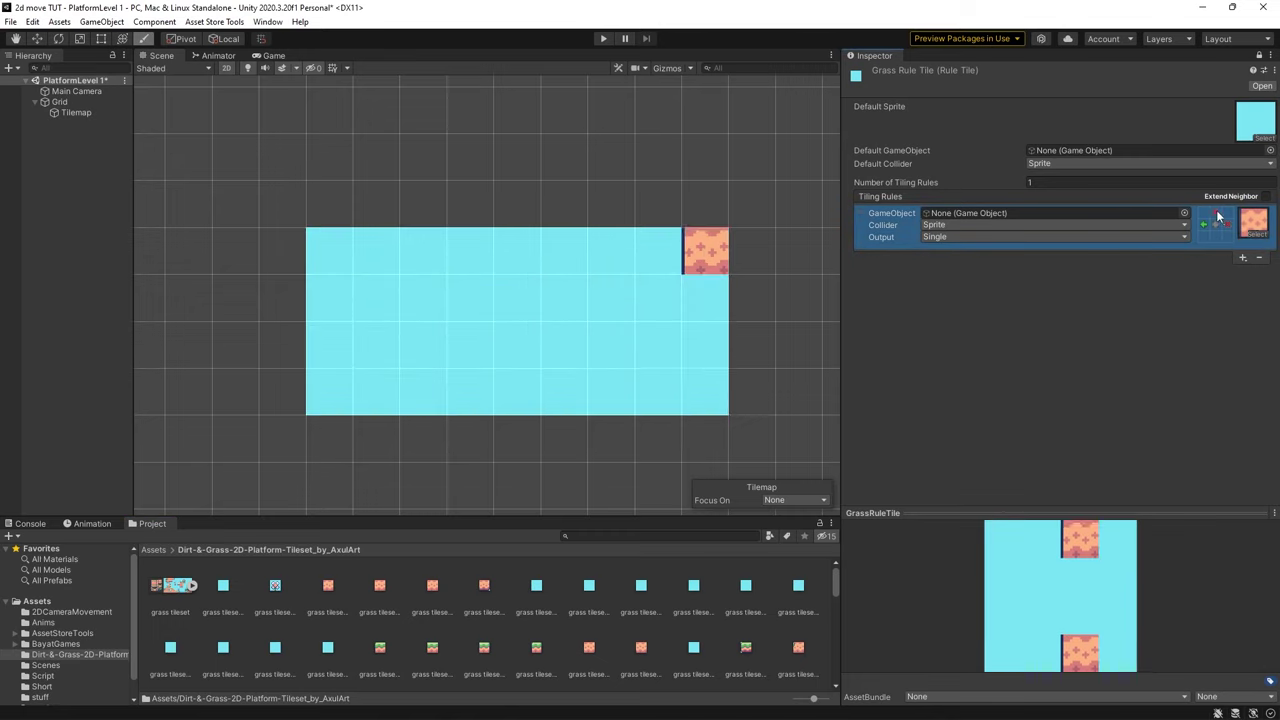
pyautogui.click(1217, 216)
pyautogui.click(1215, 236)
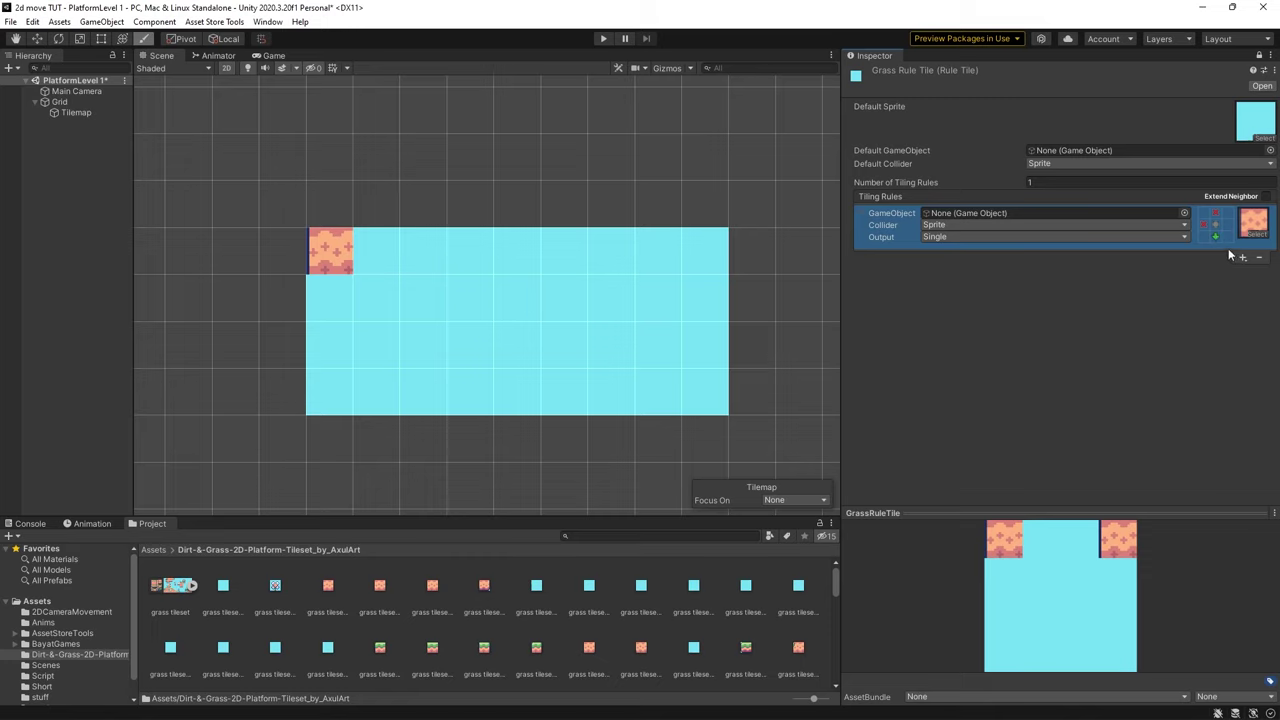
pyautogui.click(1228, 225)
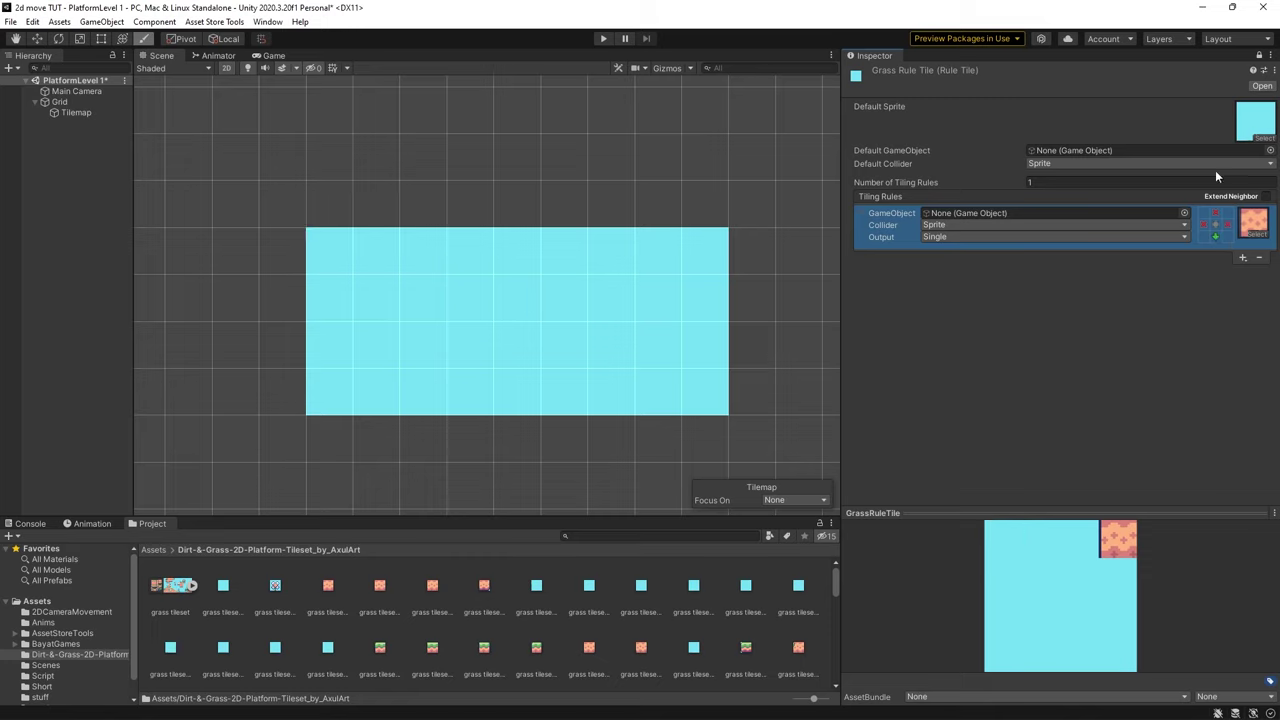
pyautogui.click(1253, 224)
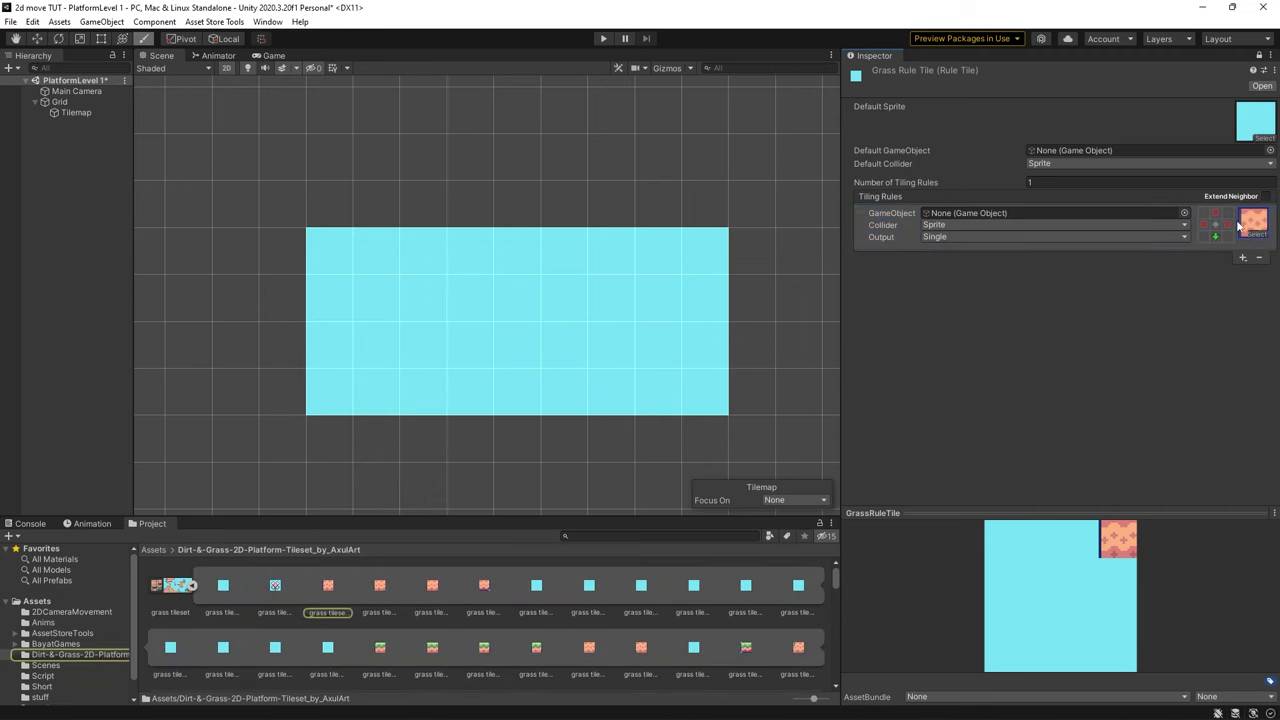
pyautogui.click(1215, 236)
pyautogui.click(1228, 224)
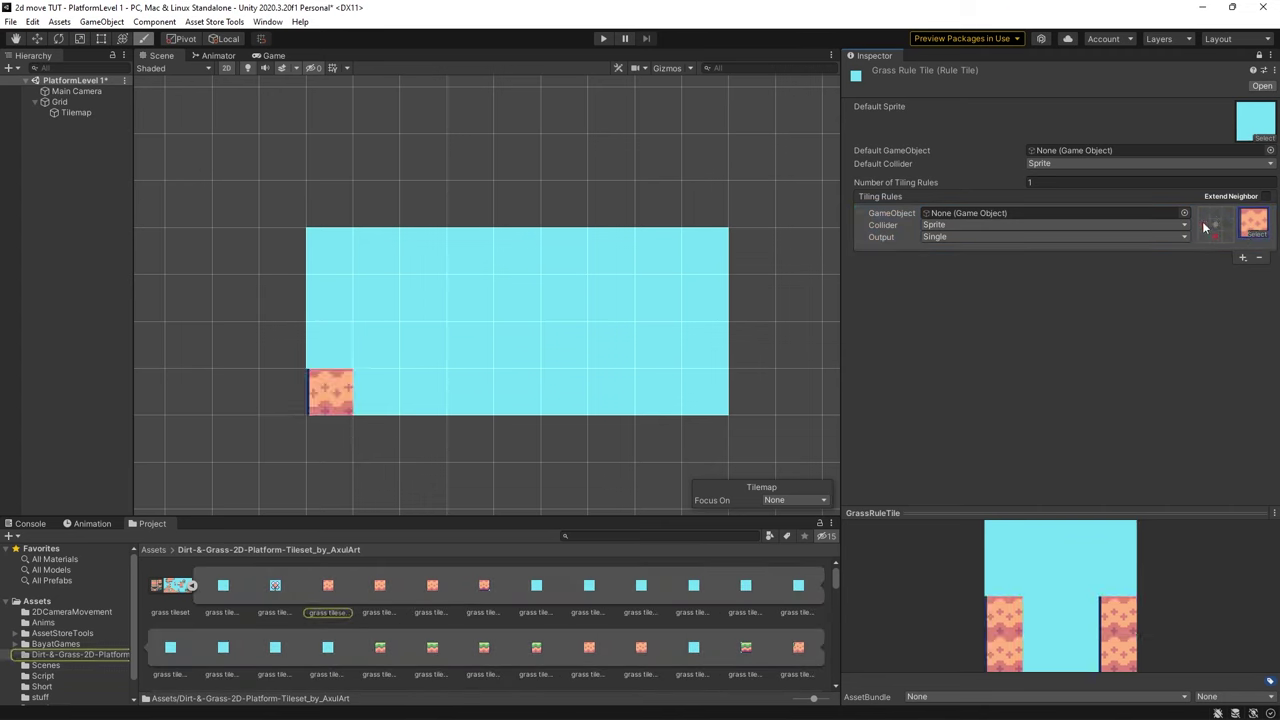
pyautogui.click(1229, 228)
# Step: Make the dirt rule require neighbours above, right and below, and no neighbour on the left
pyautogui.click(1228, 226)
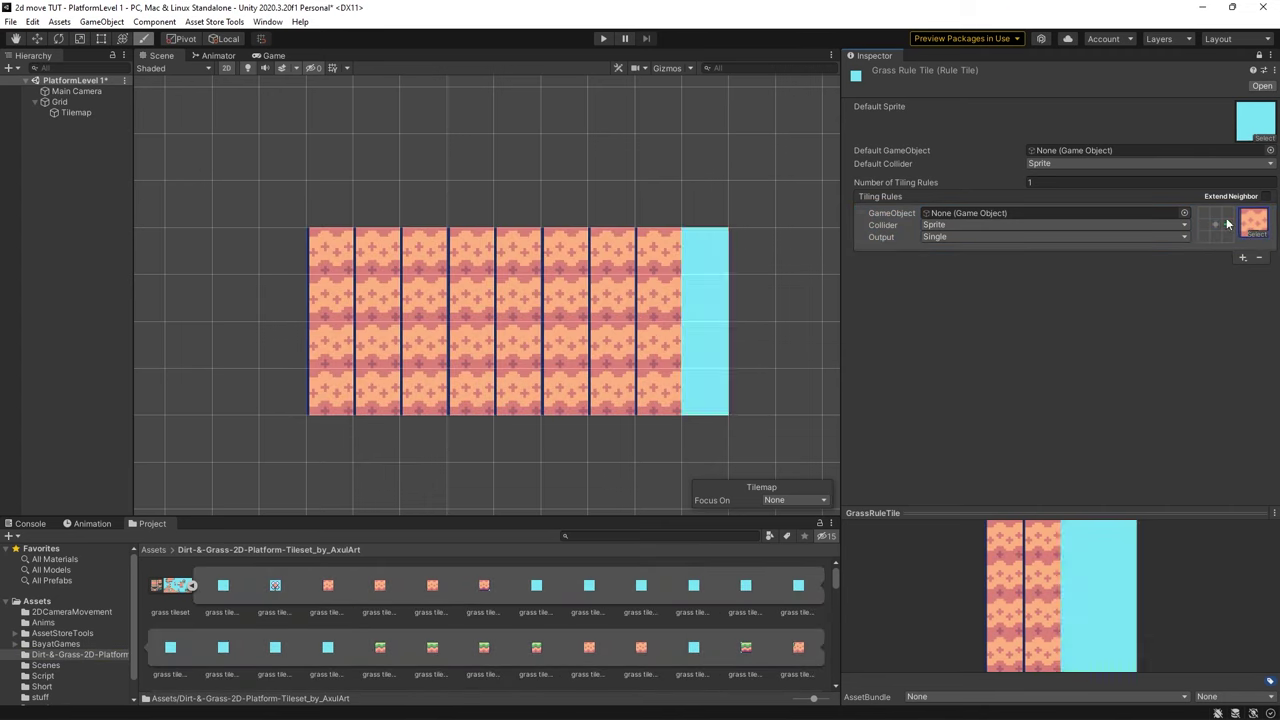
pyautogui.click(1216, 213)
pyautogui.click(1215, 236)
pyautogui.click(1203, 224)
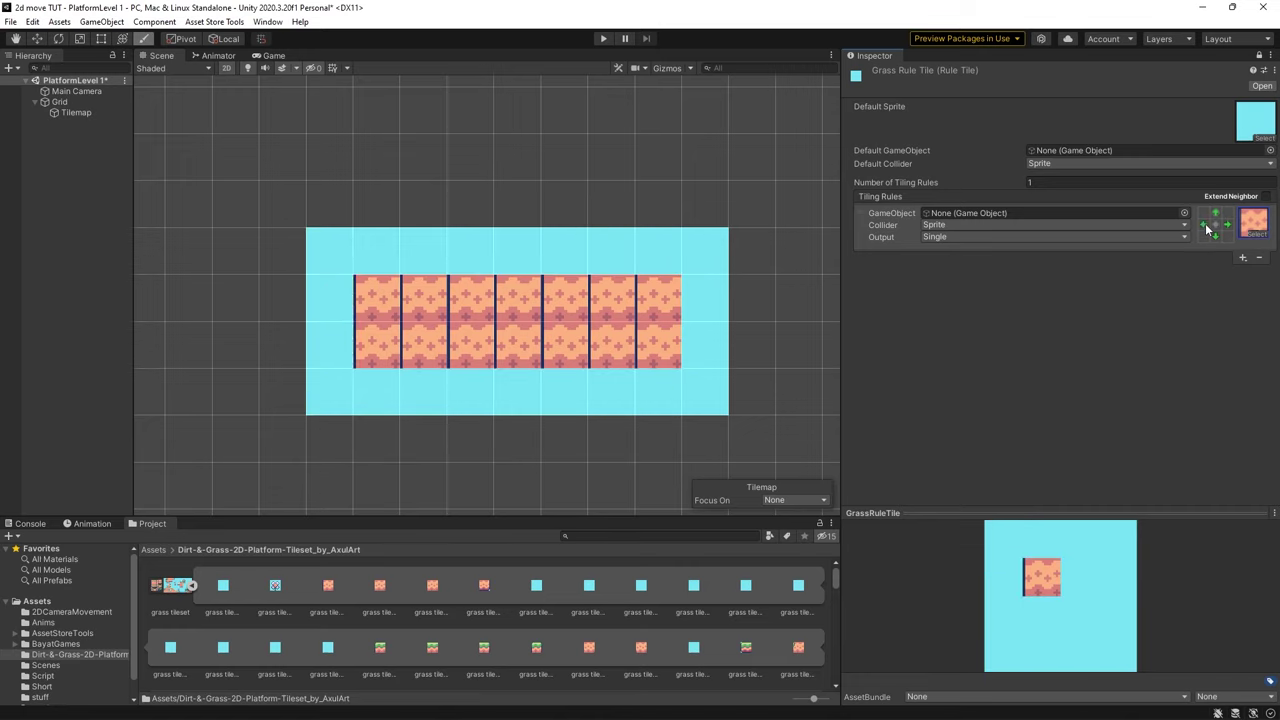
pyautogui.click(1203, 224)
pyautogui.scroll(2, 335, 320)
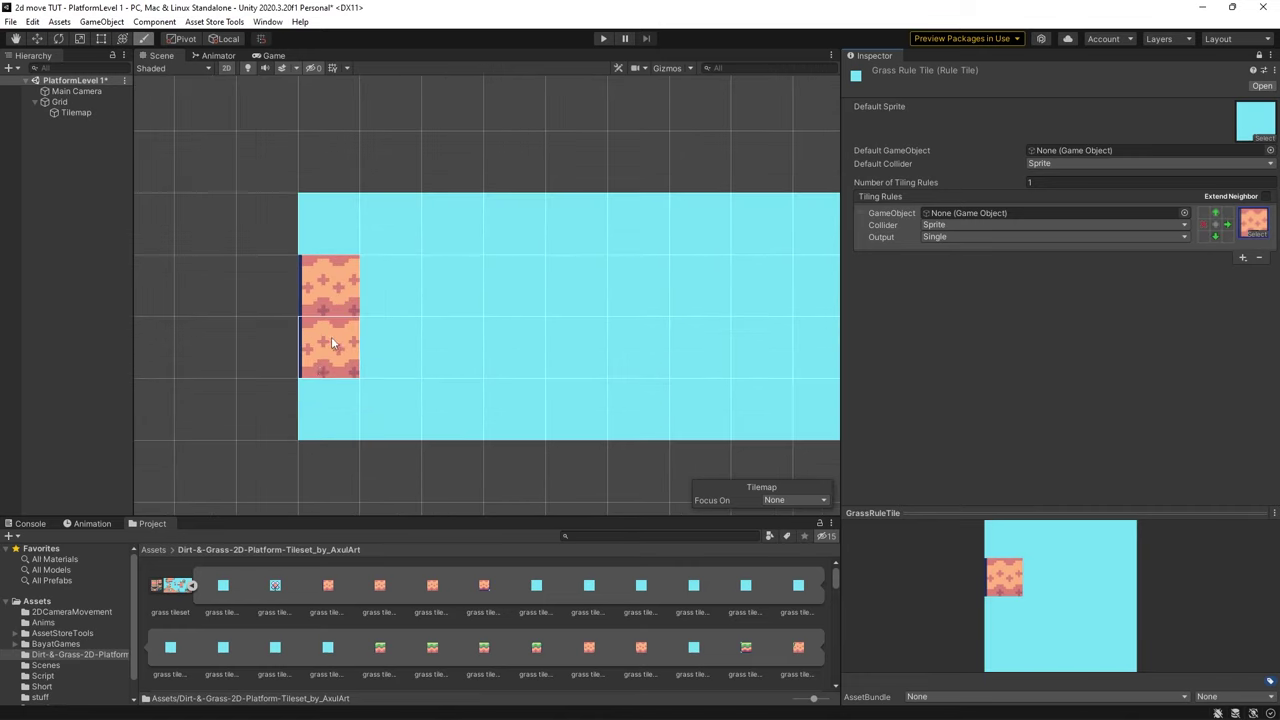
pyautogui.scroll(-2, 338, 335)
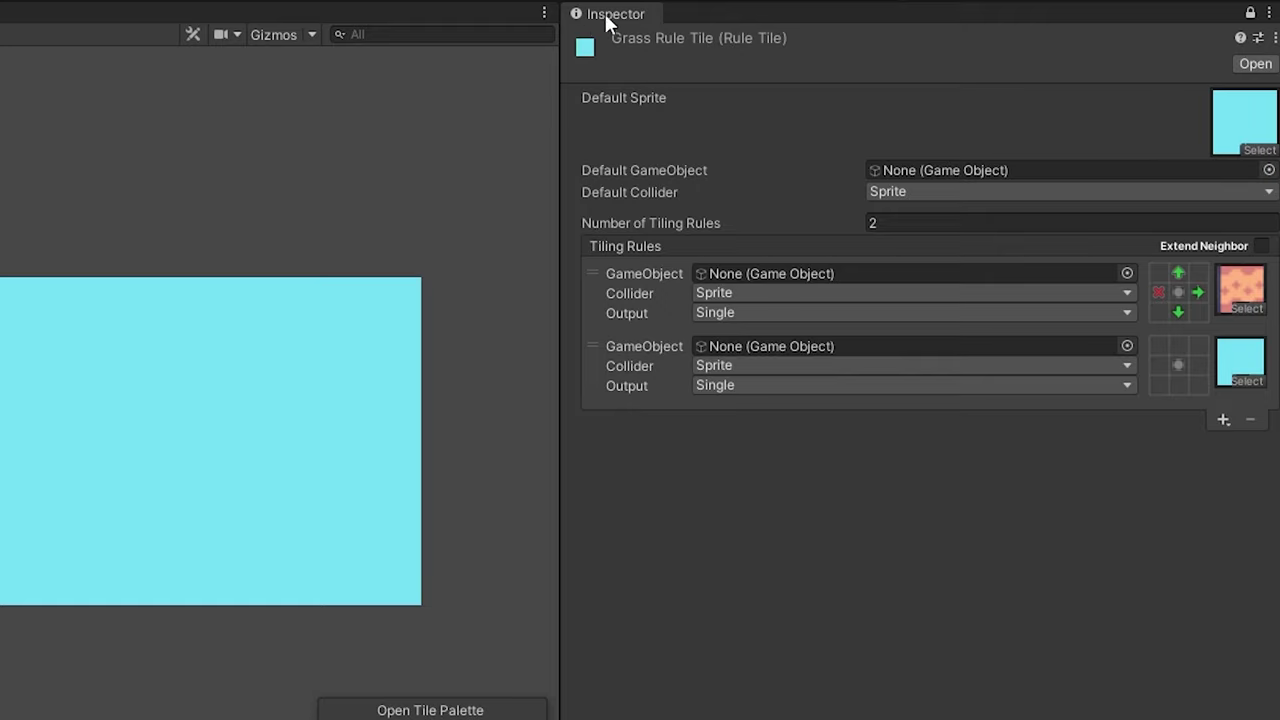
# Step: Dock a second Inspector beside the first and resize the two panels
pyautogui.rightClick(604, 12)
pyautogui.moveTo(689, 282)
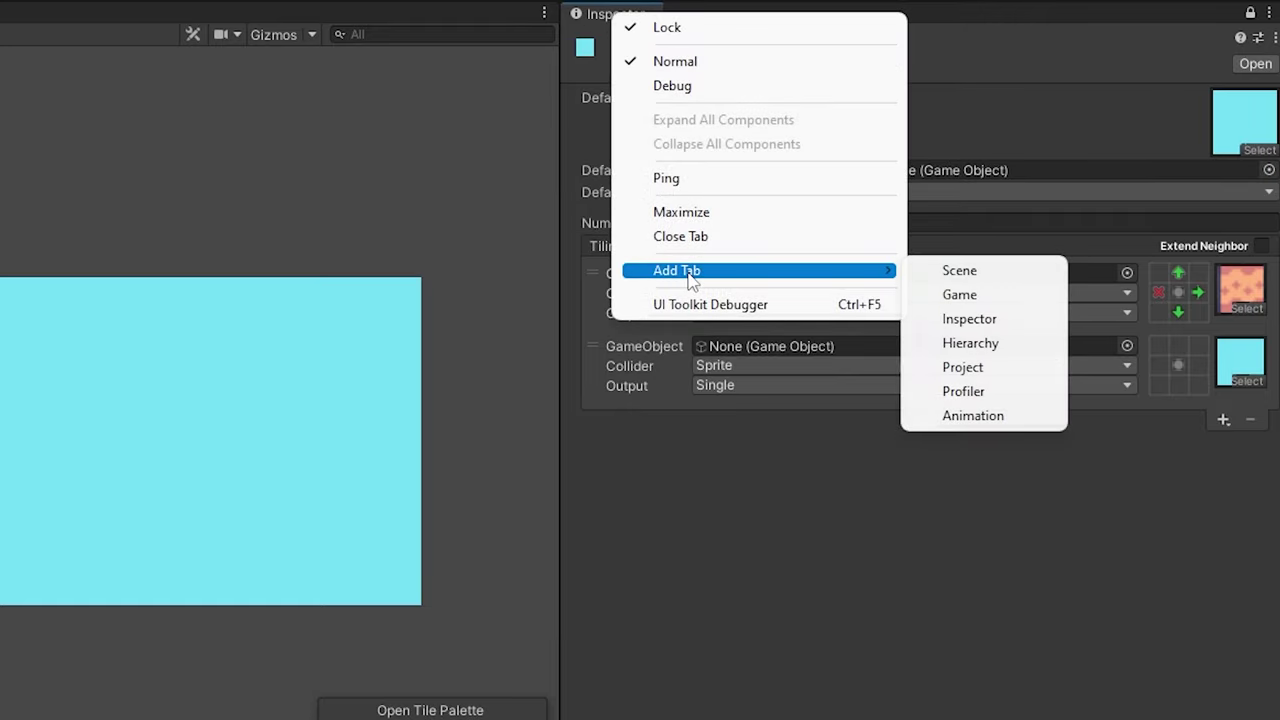
pyautogui.click(985, 320)
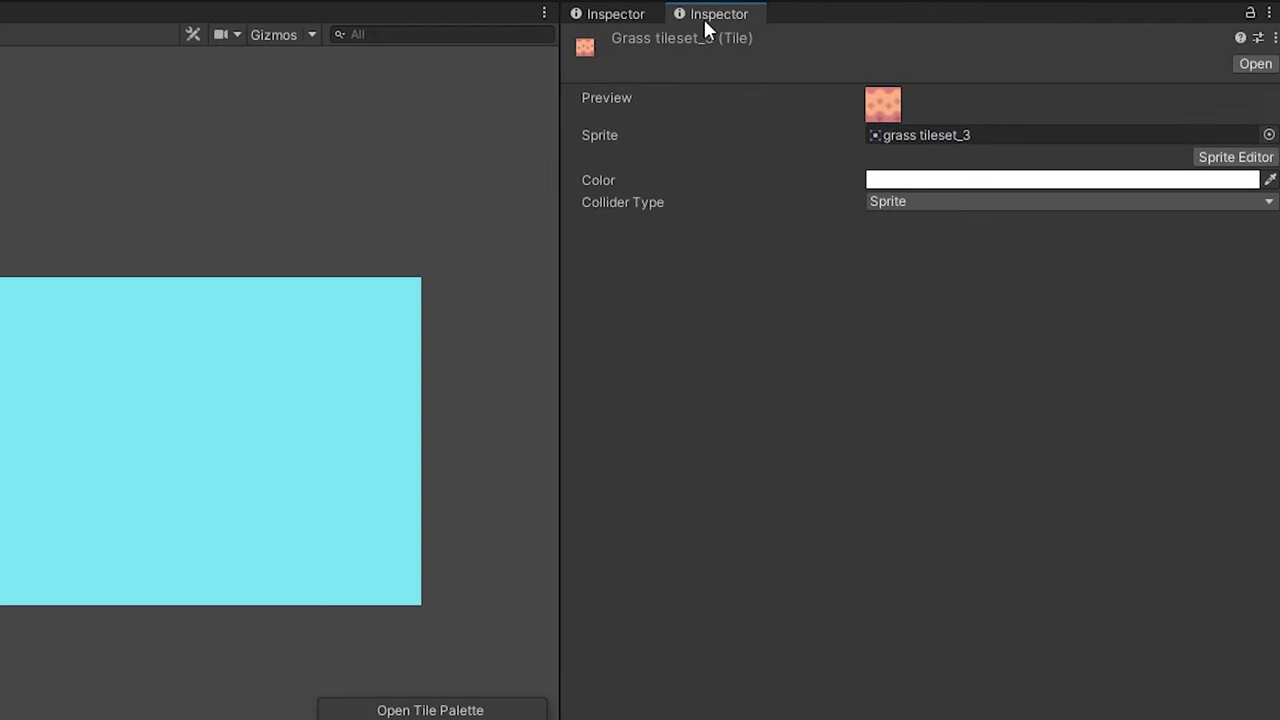
pyautogui.moveTo(705, 20); pyautogui.dragTo(1180, 371)
pyautogui.moveTo(988, 362); pyautogui.dragTo(903, 403)
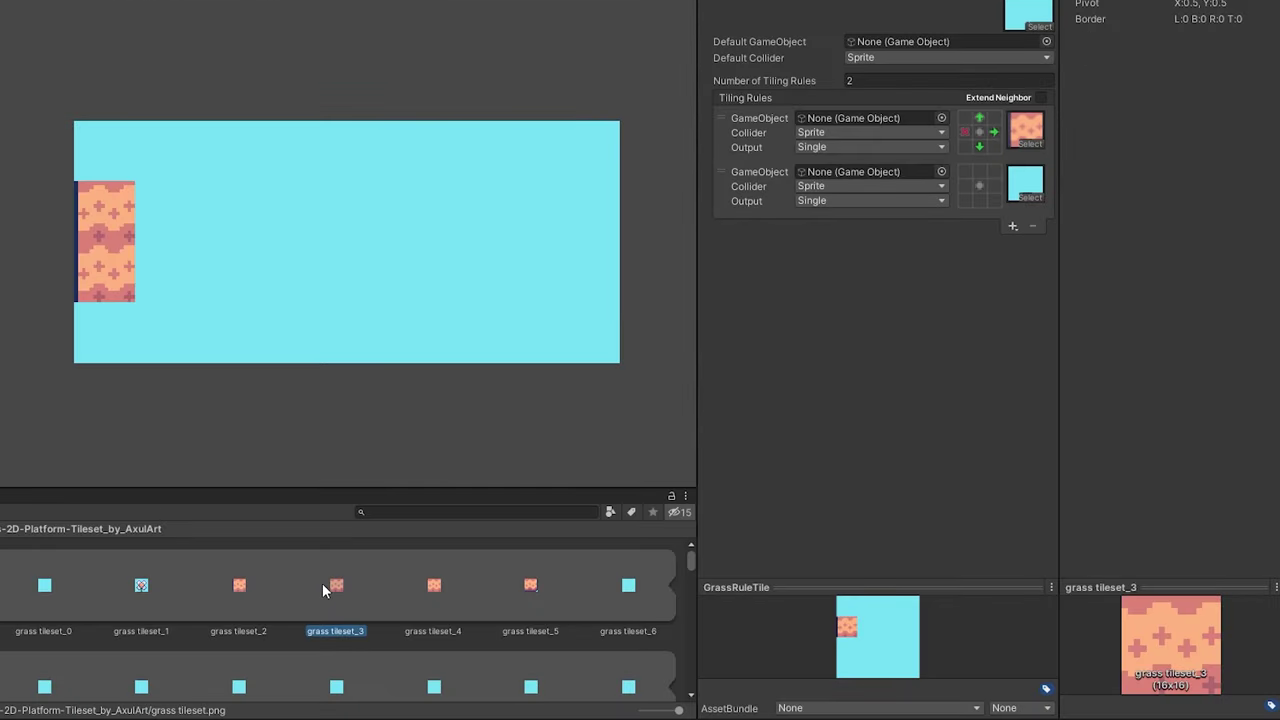
# Step: Preview the grass tileset_4 sprite enlarged and select the last tiling rule
pyautogui.click(396, 571)
pyautogui.moveTo(1132, 580); pyautogui.dragTo(1155, 460)
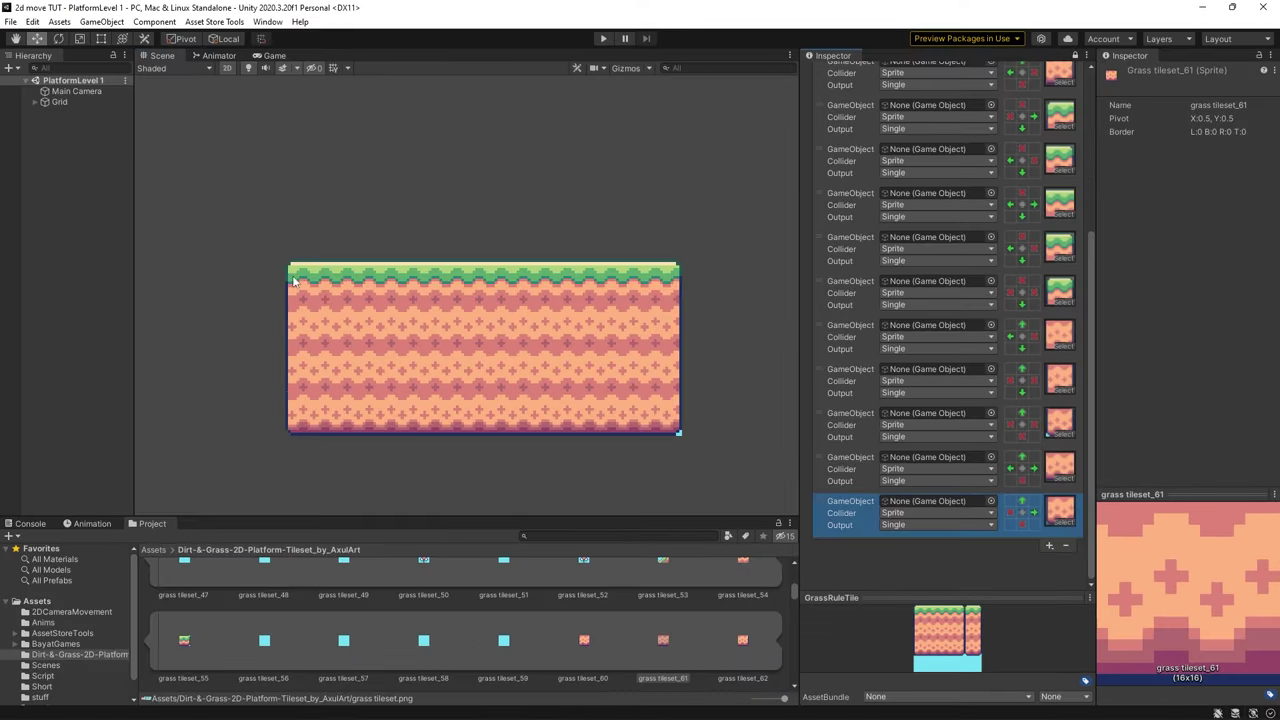
pyautogui.click(840, 512)
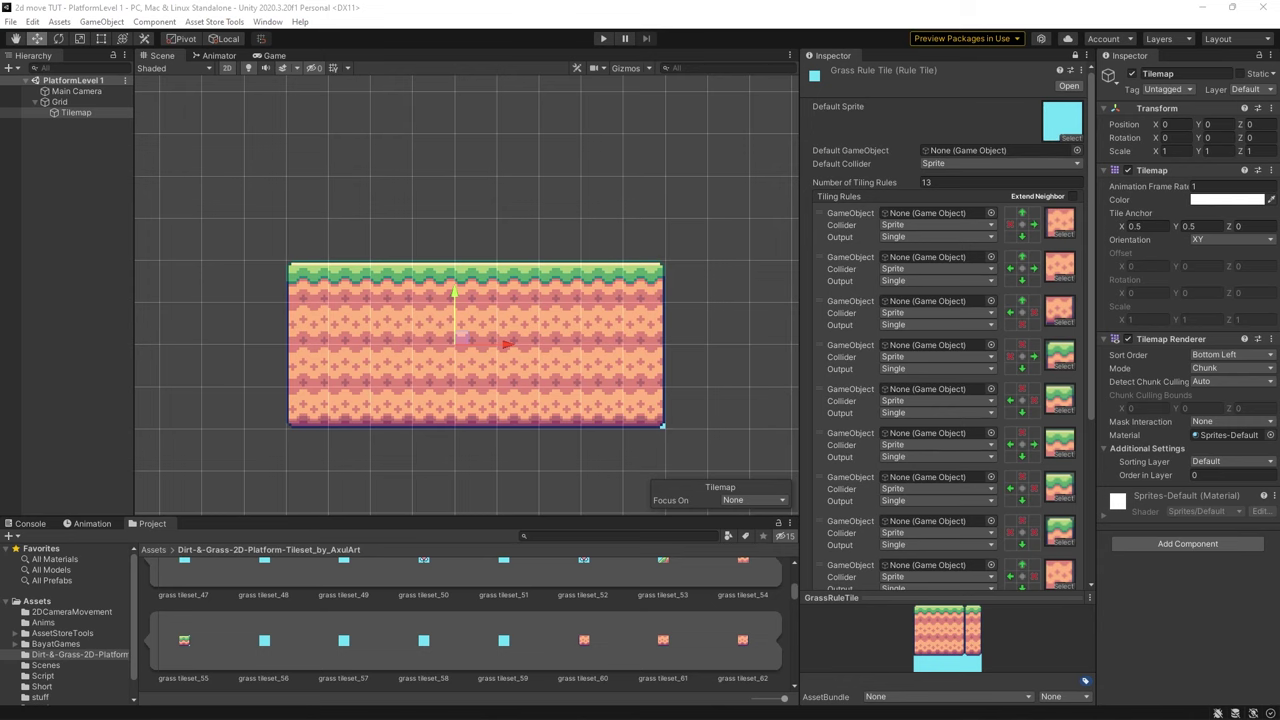
# Step: Paint rule tiles down the platform's right edge, erase the stray bottom tile, and fill the right edge
pyautogui.click(1020, 230)
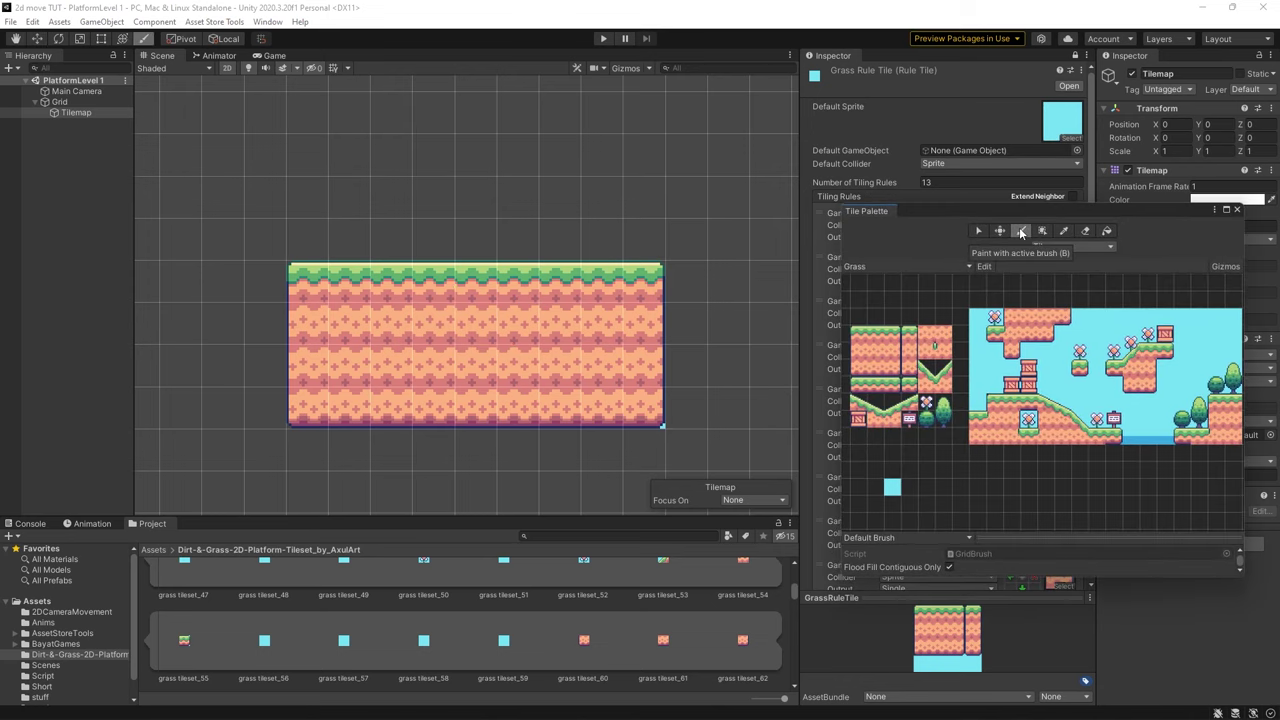
pyautogui.scroll(-2, 672, 342)
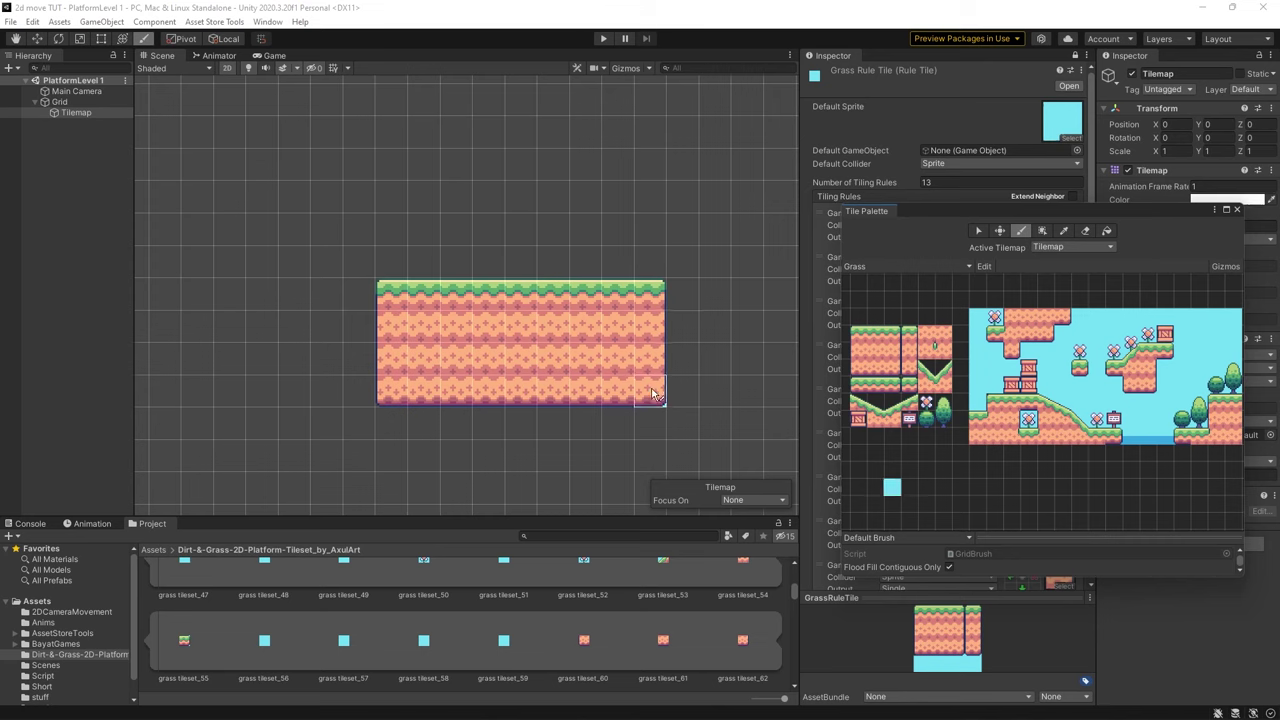
pyautogui.moveTo(680, 306)
pyautogui.mouseDown()
pyautogui.moveTo(682, 396)
pyautogui.moveTo(580, 425)
pyautogui.moveTo(390, 425)
pyautogui.mouseUp()
pyautogui.click(684, 430)
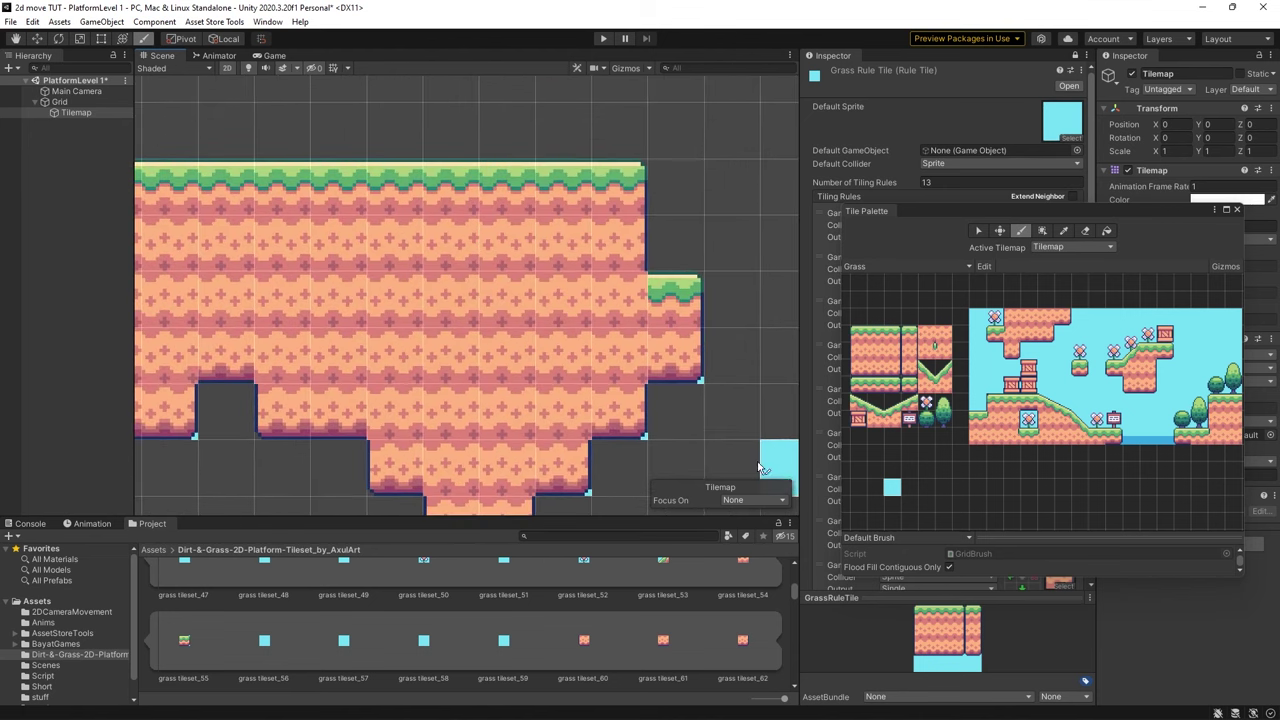
pyautogui.keyDown('shift'); pyautogui.click(686, 392); pyautogui.keyUp('shift')
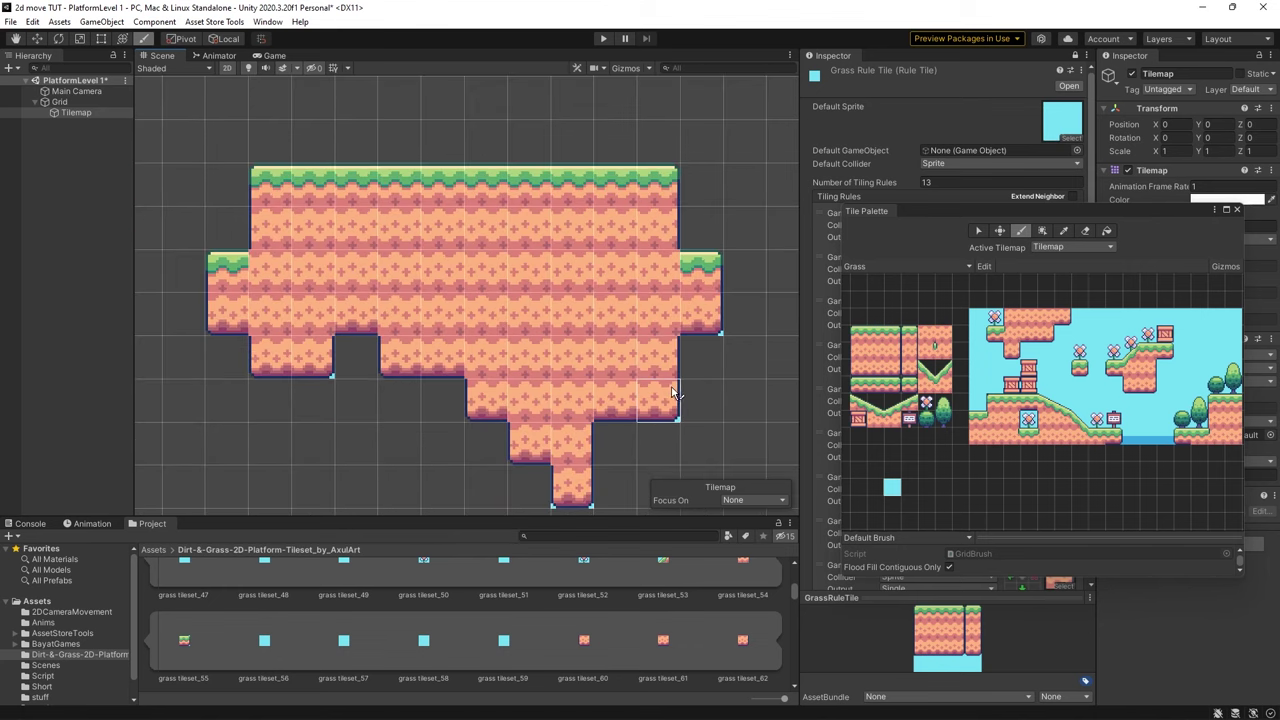
pyautogui.click(701, 400)
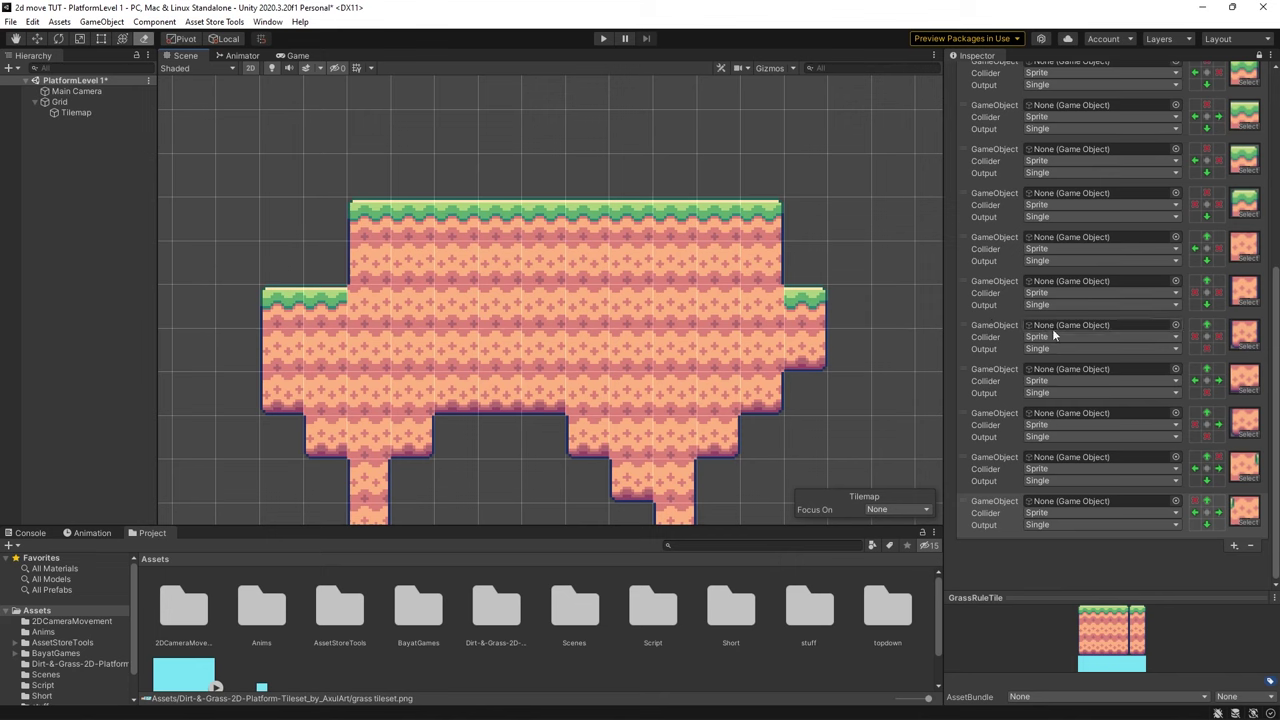
# Step: Try dragging the first tiling rule, then select the second rule to locate its sprite
pyautogui.scroll(2, 1055, 330)
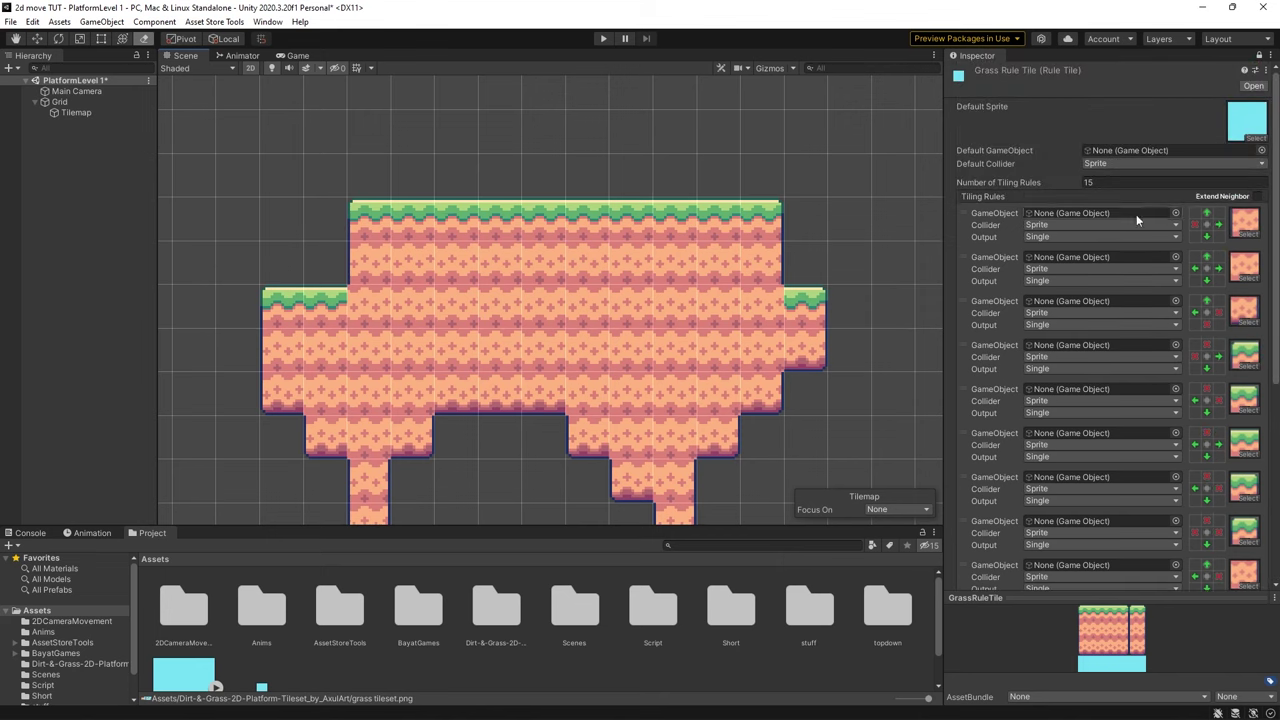
pyautogui.moveTo(962, 216)
pyautogui.mouseDown()
pyautogui.moveTo(964, 259)
pyautogui.moveTo(980, 232)
pyautogui.mouseUp()
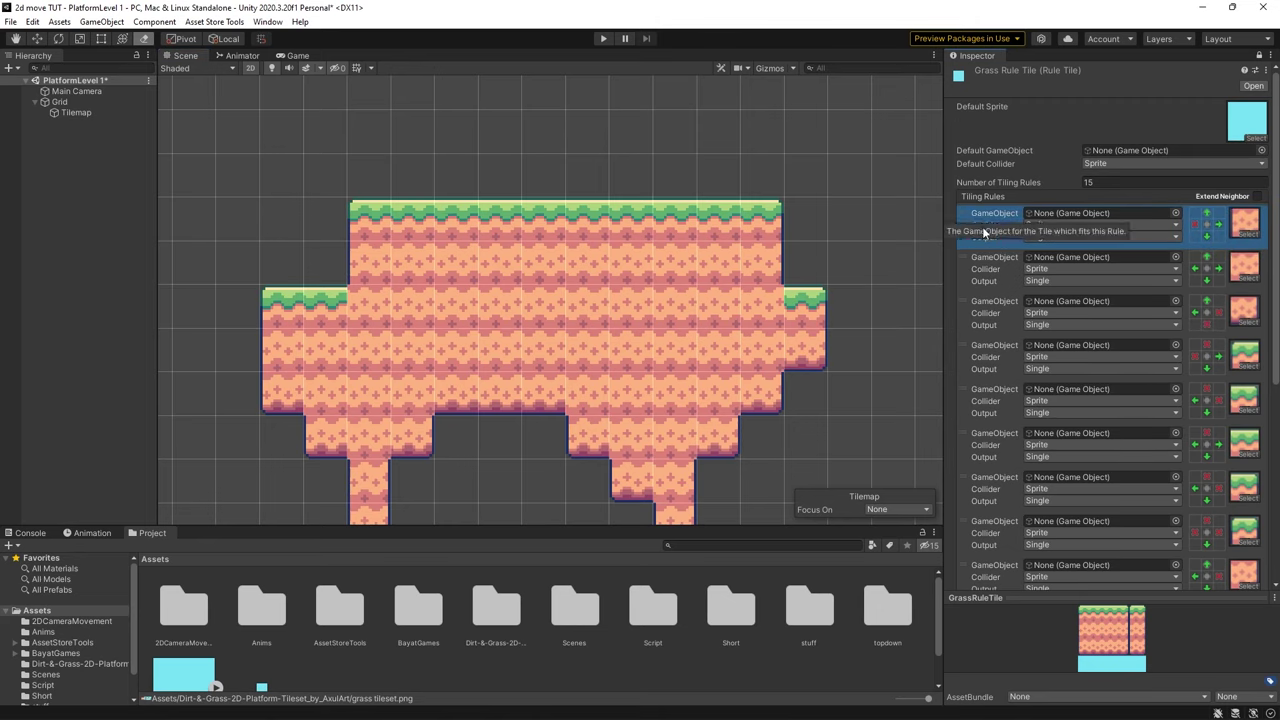
pyautogui.click(1246, 266)
pyautogui.click(1244, 267)
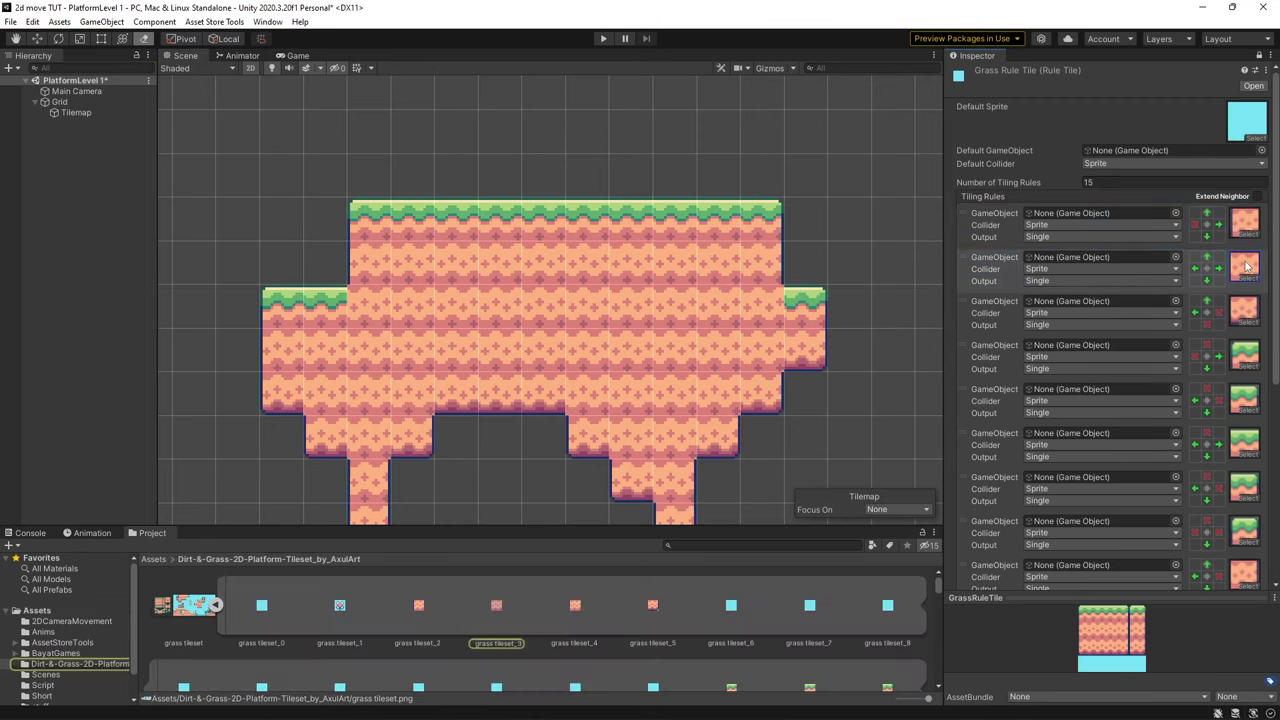
# Step: Drag the second tiling rule further down the Tiling Rules list
pyautogui.scroll(3, 485, 327)
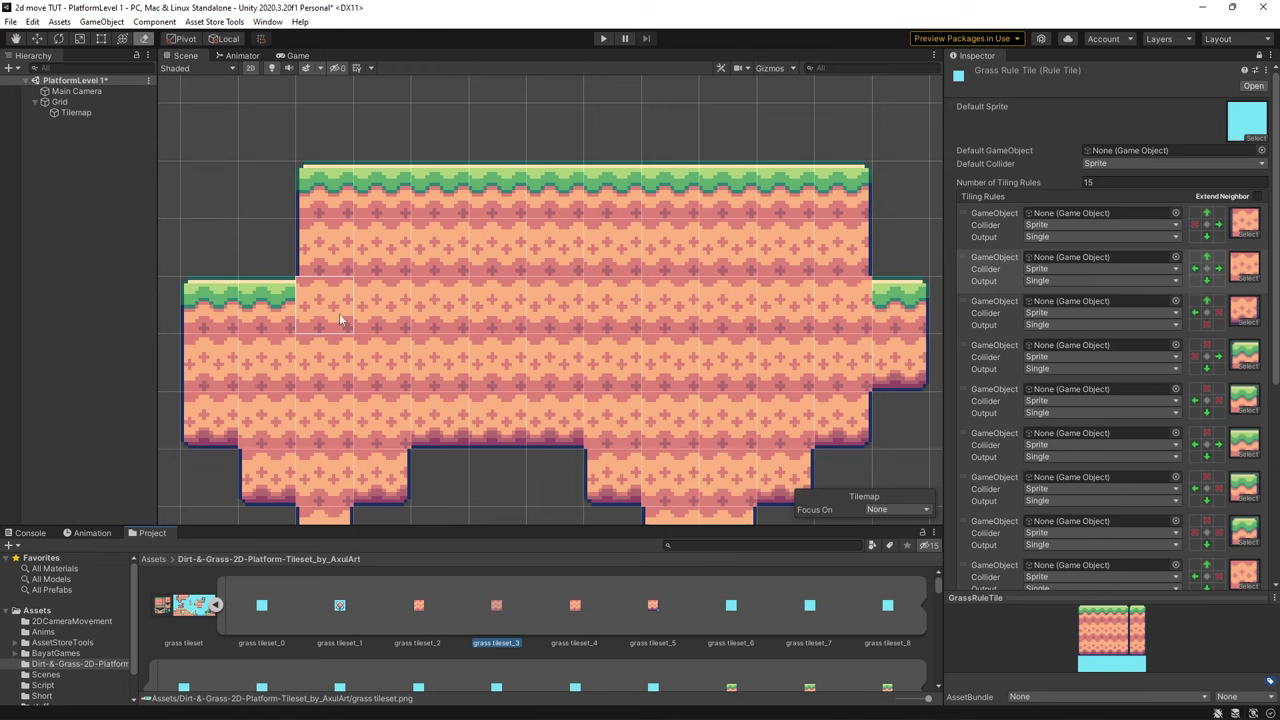
pyautogui.scroll(3, 317, 313)
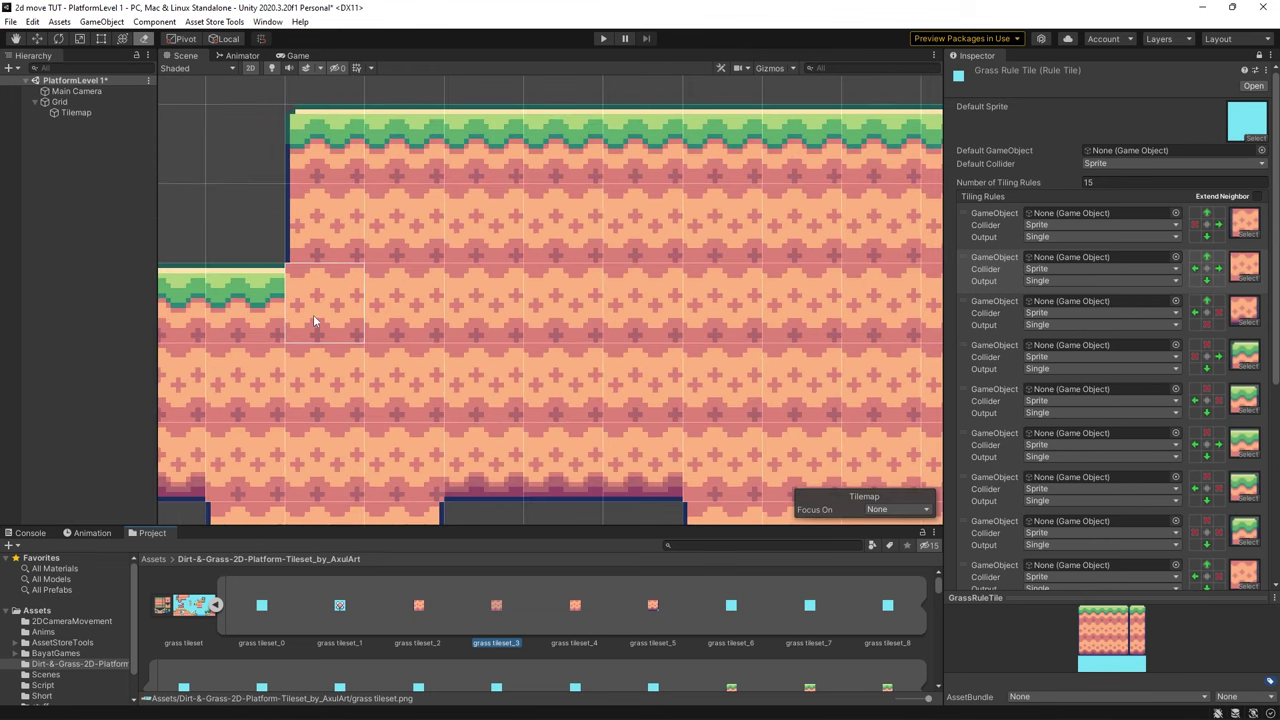
pyautogui.scroll(-5, 1240, 527)
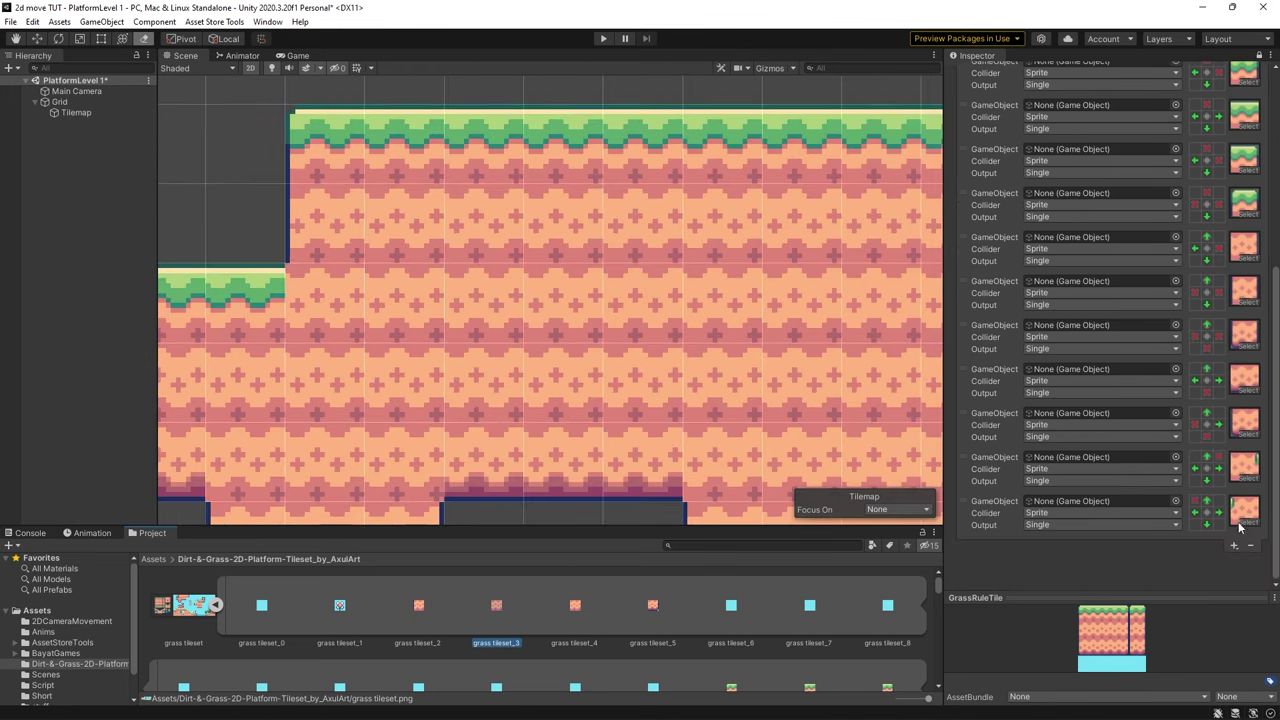
pyautogui.scroll(10, 1238, 515)
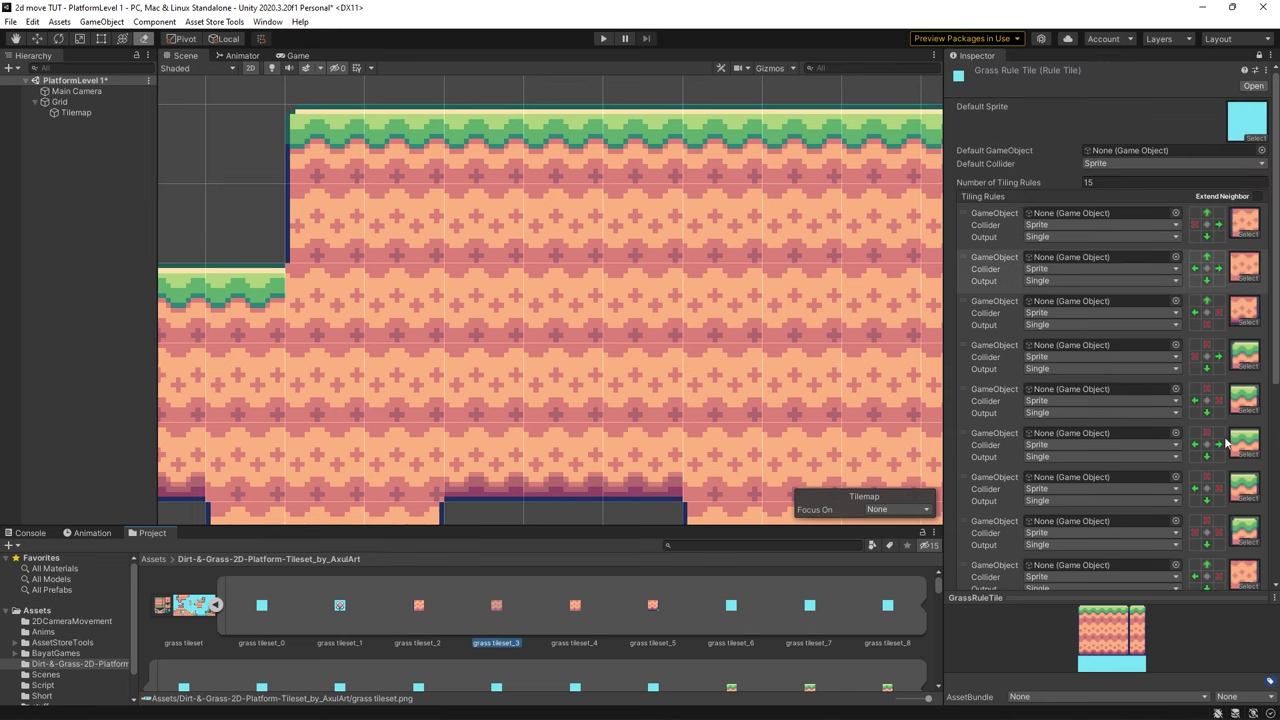
pyautogui.click(1233, 288)
pyautogui.moveTo(1236, 289); pyautogui.dragTo(1242, 540)
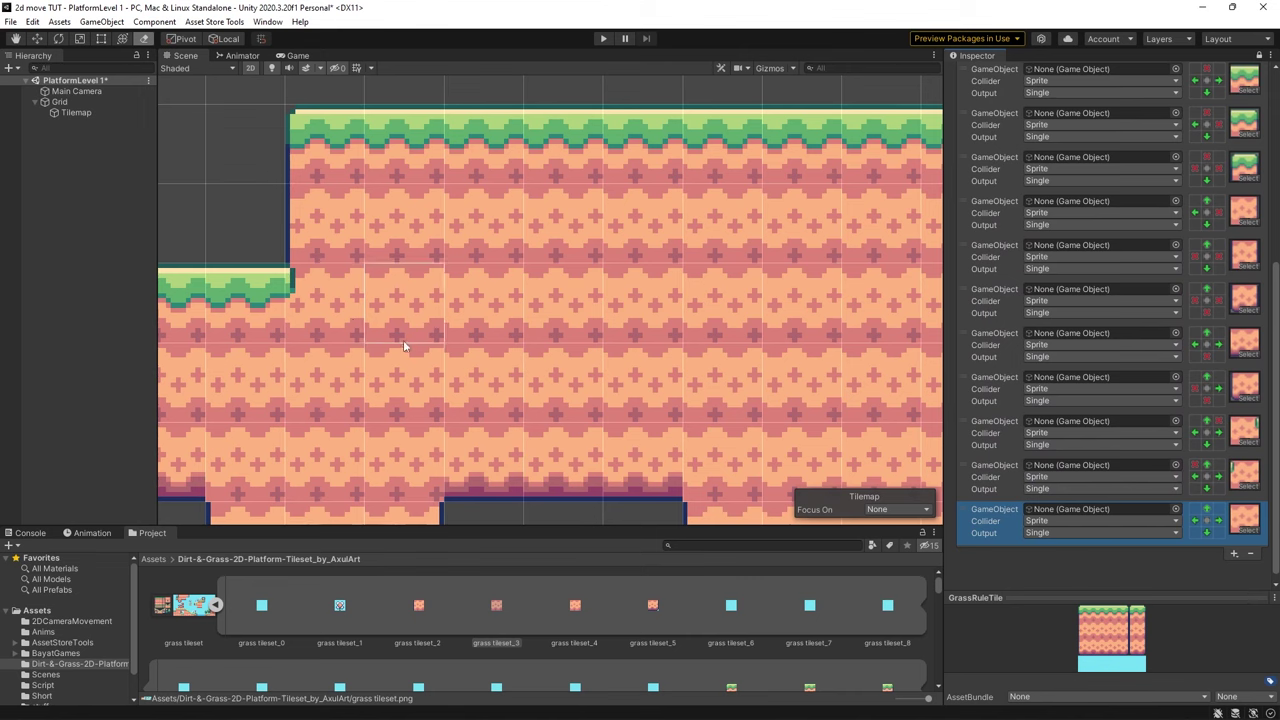
pyautogui.scroll(-10, 523, 297)
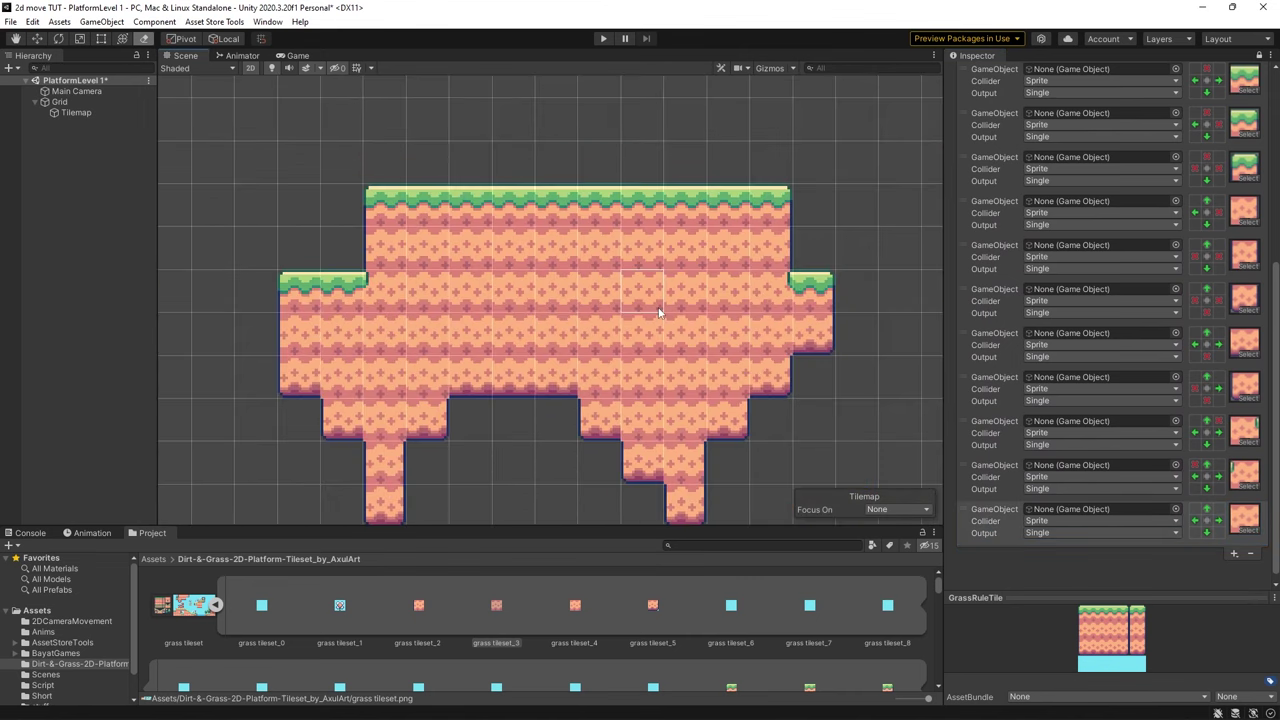
# Step: Recentre the platform and paint a row of four test tiles to its left
pyautogui.scroll(-2, 658, 312)
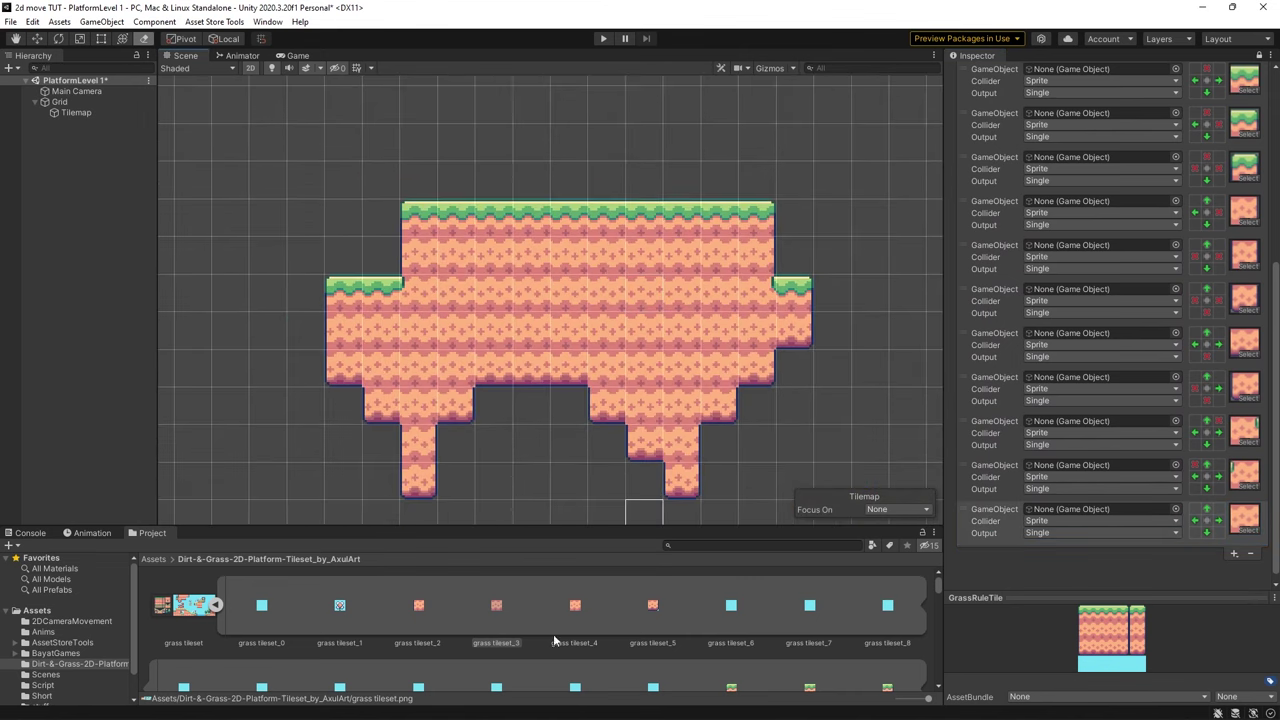
pyautogui.moveTo(317, 342); pyautogui.dragTo(389, 352, button='middle')
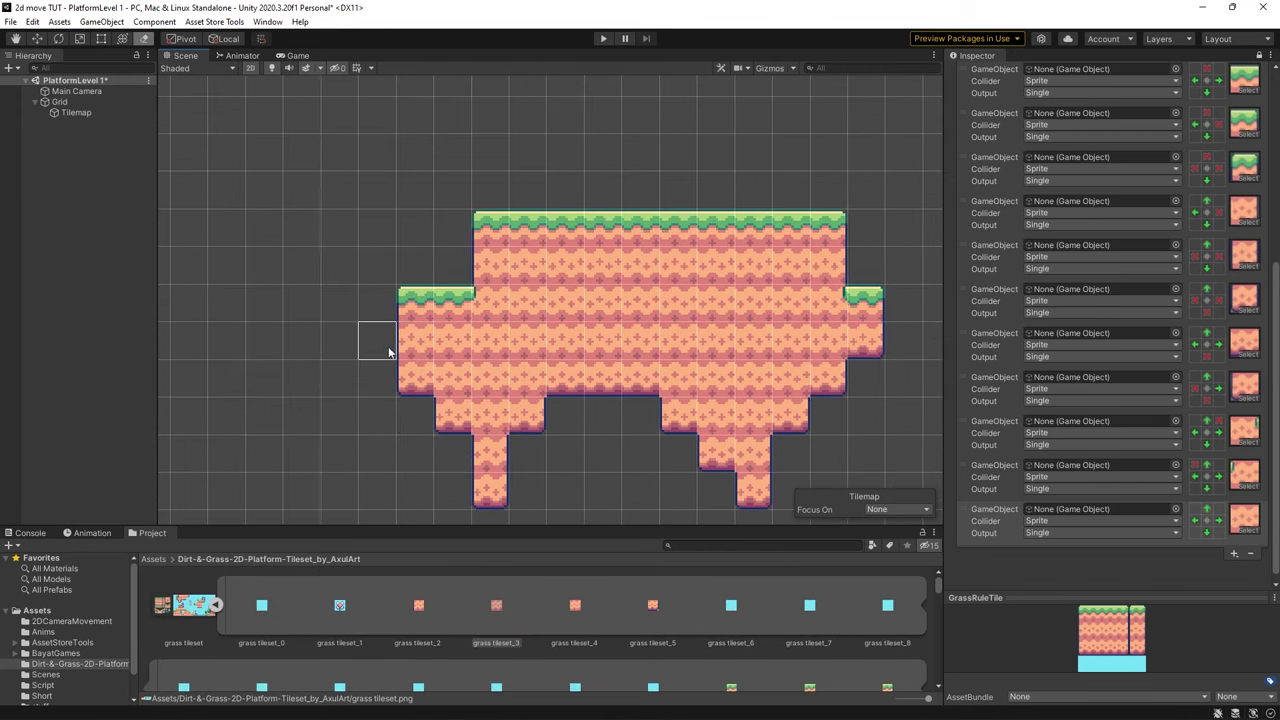
pyautogui.moveTo(385, 345); pyautogui.dragTo(276, 360)
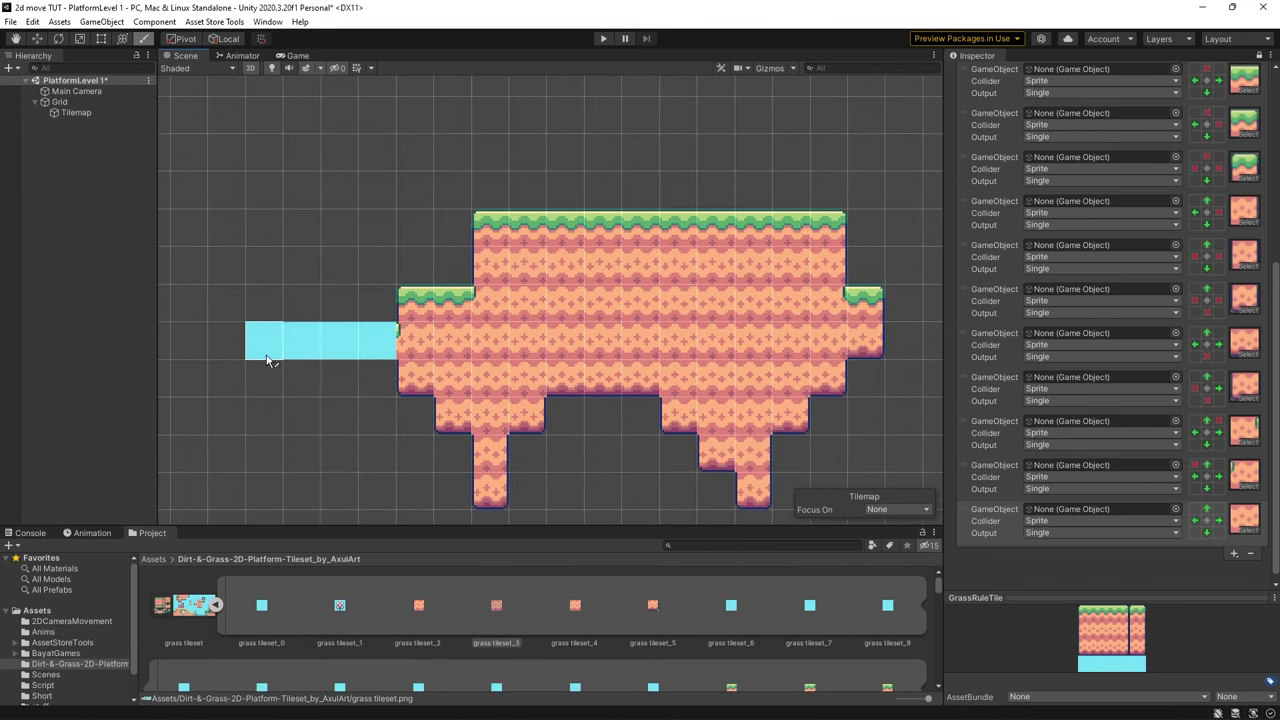
pyautogui.scroll(1, 294, 344)
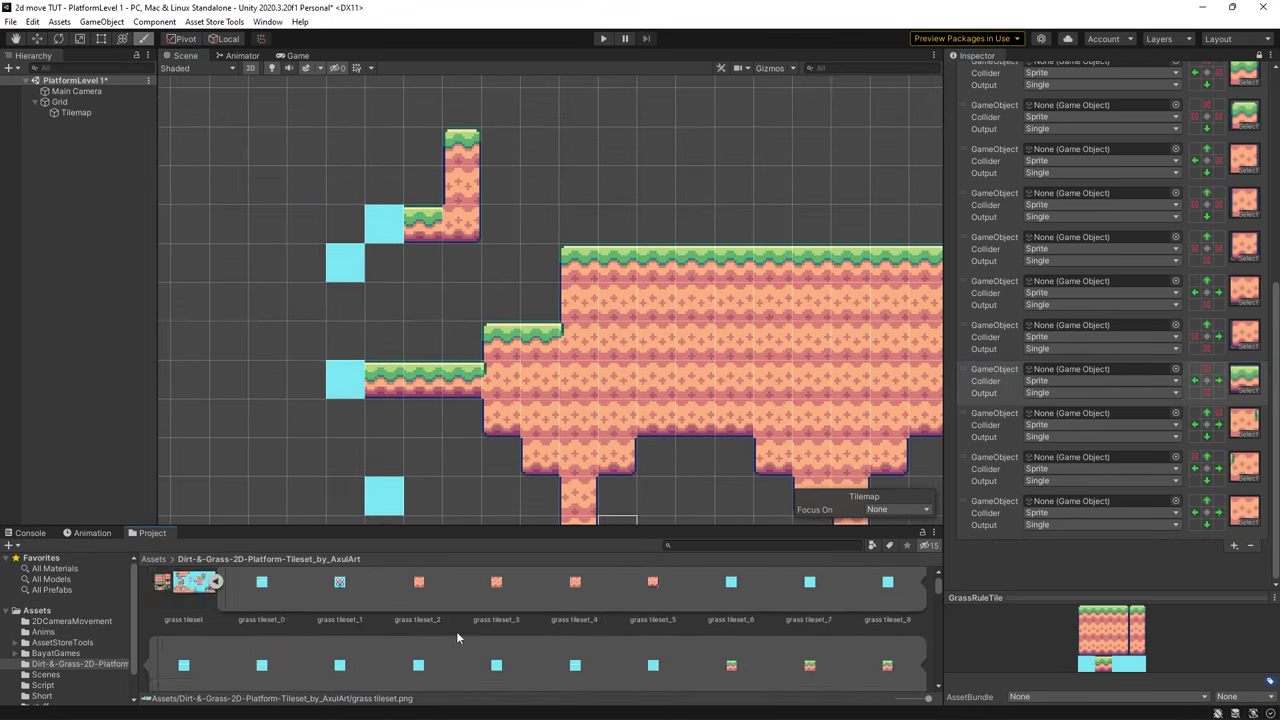
pyautogui.scroll(-5, 456, 637)
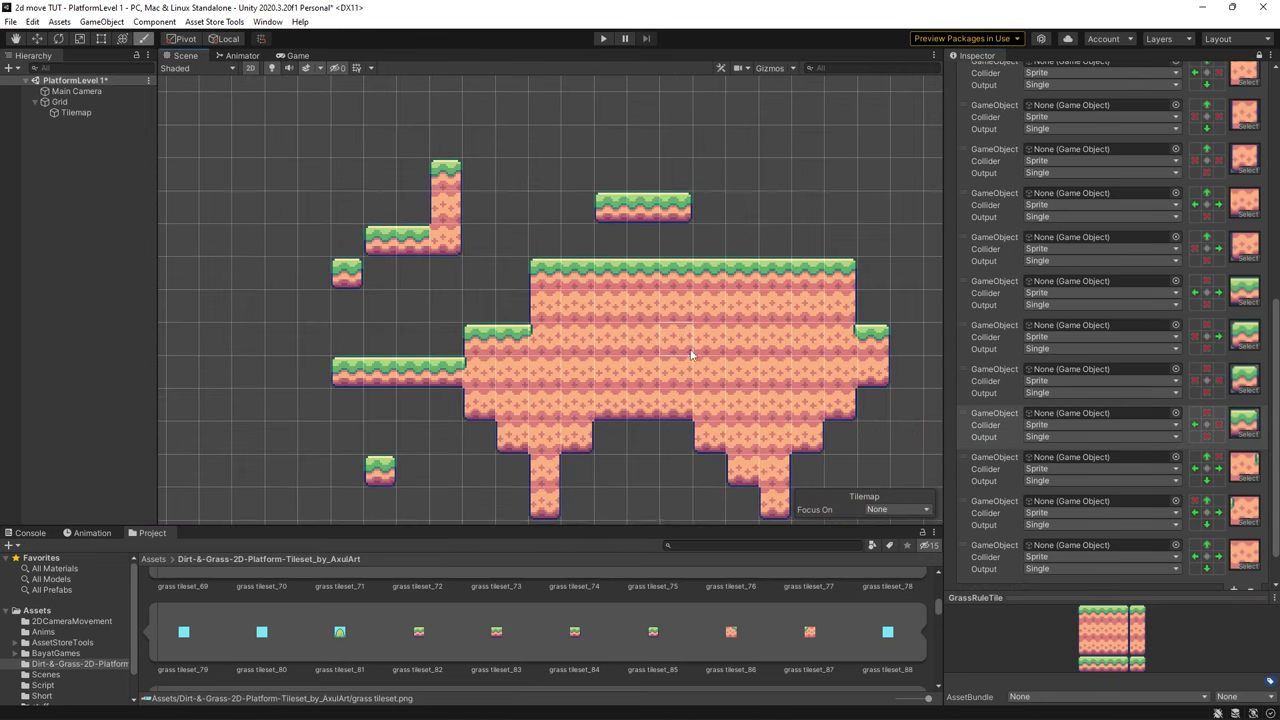
pyautogui.scroll(-1, 688, 610)
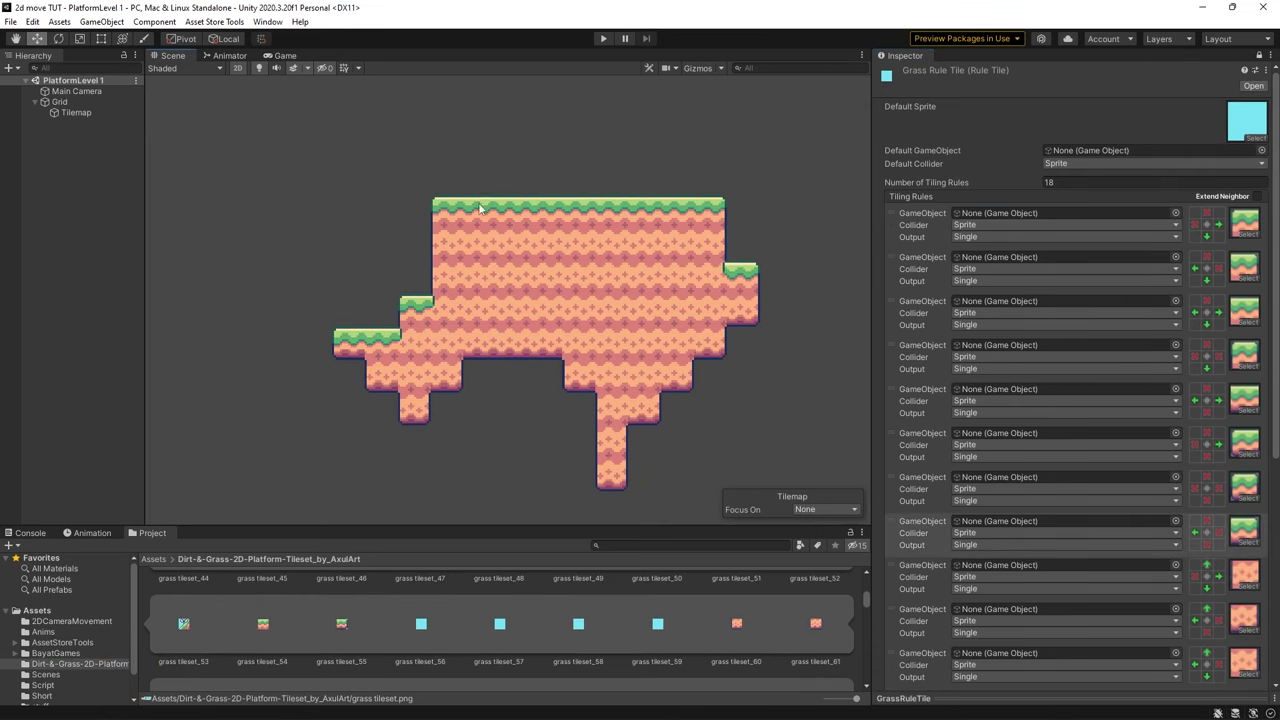
# Step: Scroll through all 18 tiling rules of GrassRuleTile to review them
pyautogui.scroll(-1, 1075, 400)
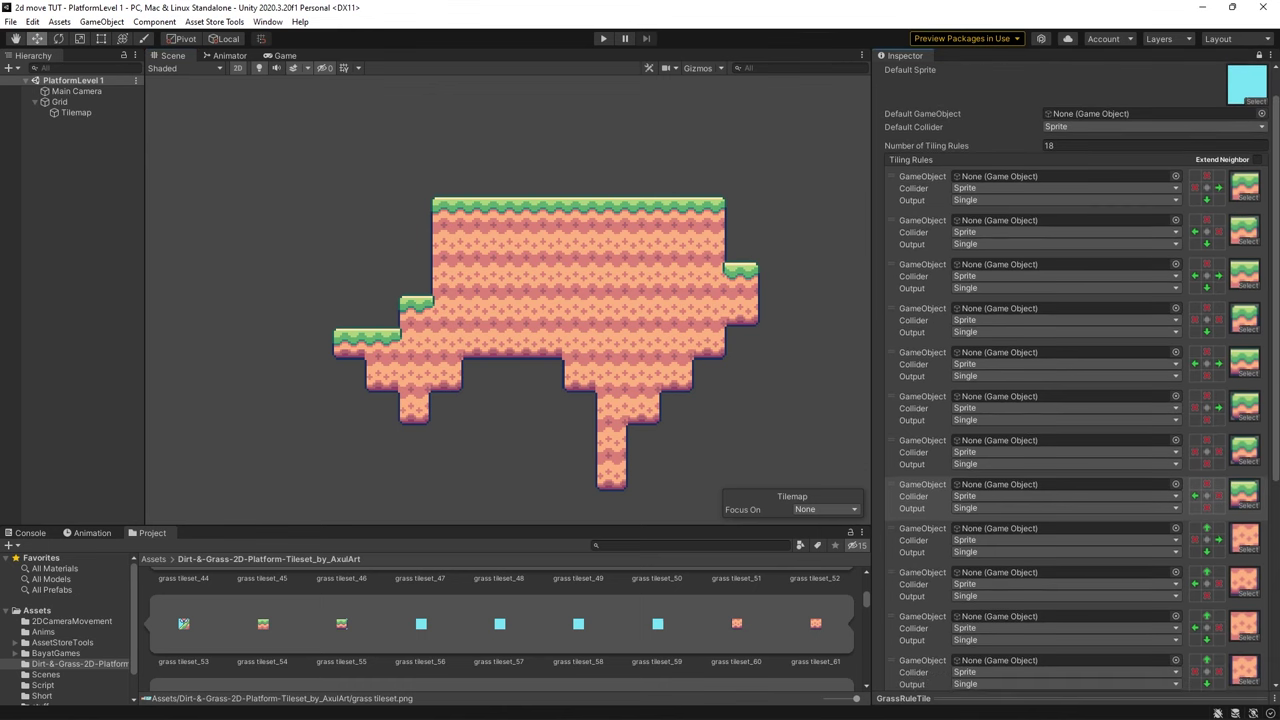
pyautogui.scroll(-1, 1075, 400)
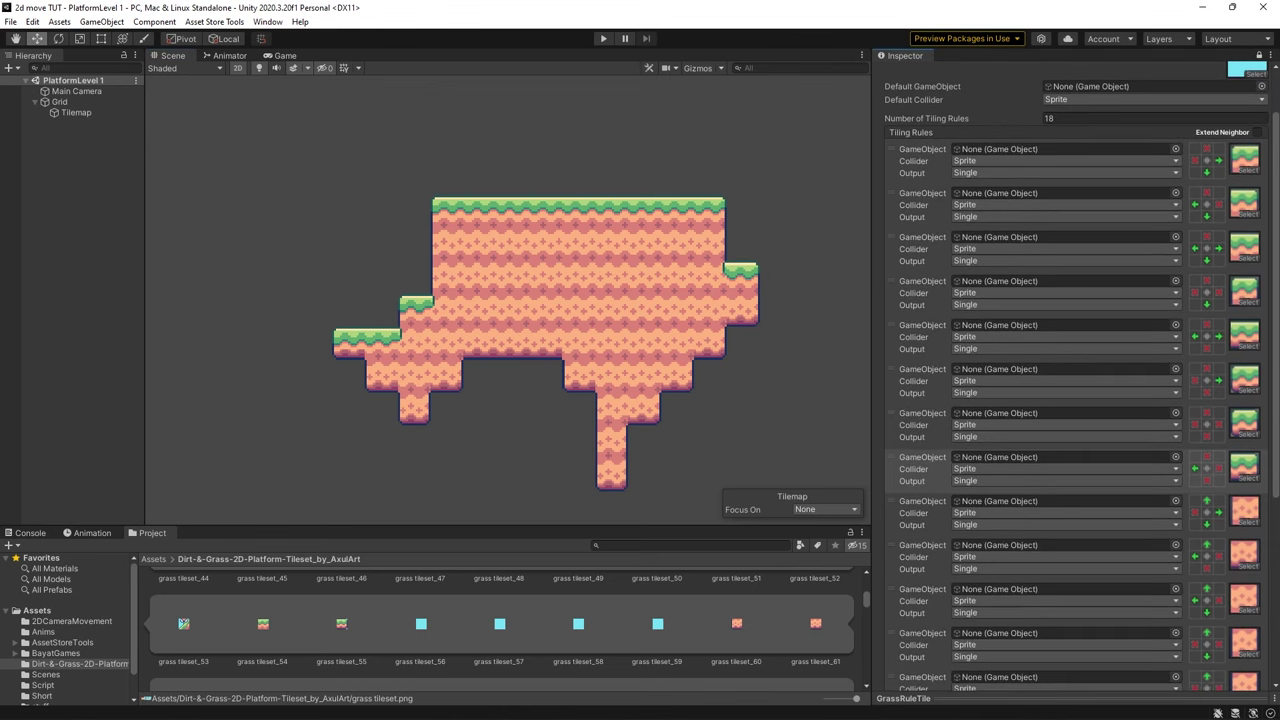
pyautogui.scroll(-1, 1075, 400)
pyautogui.scroll(-1, 1075, 400)
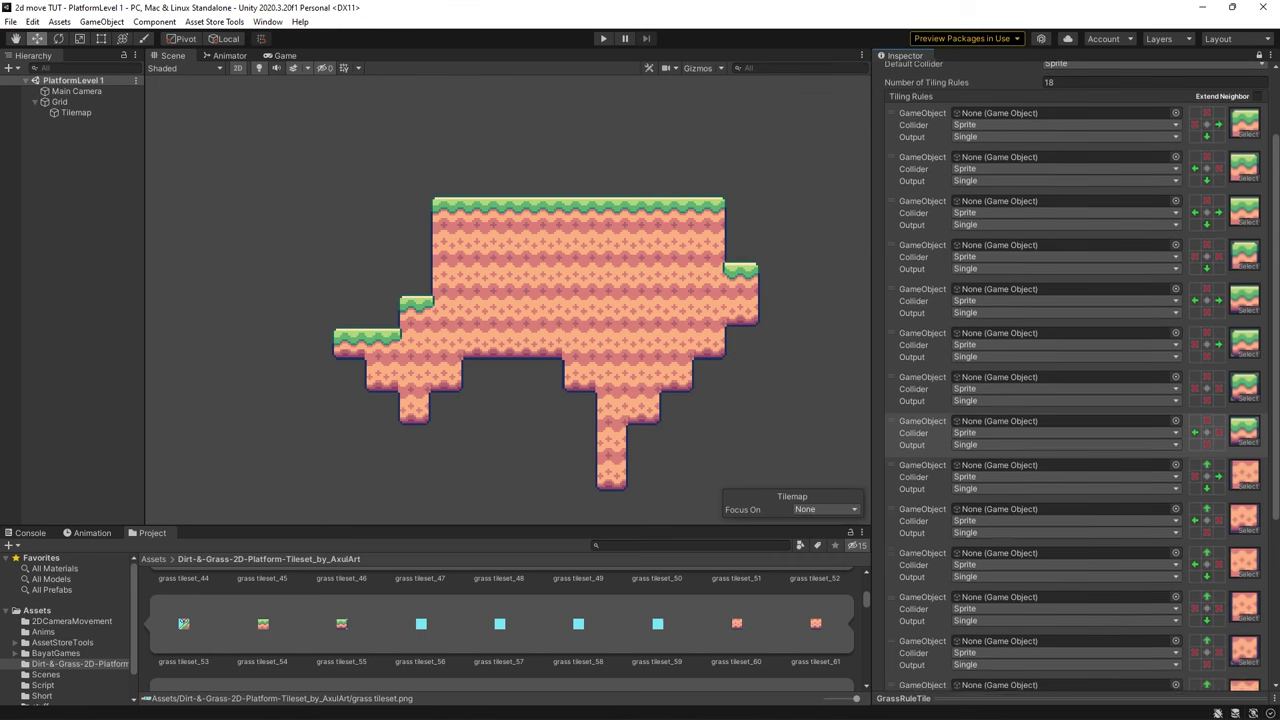
pyautogui.scroll(-4, 1075, 400)
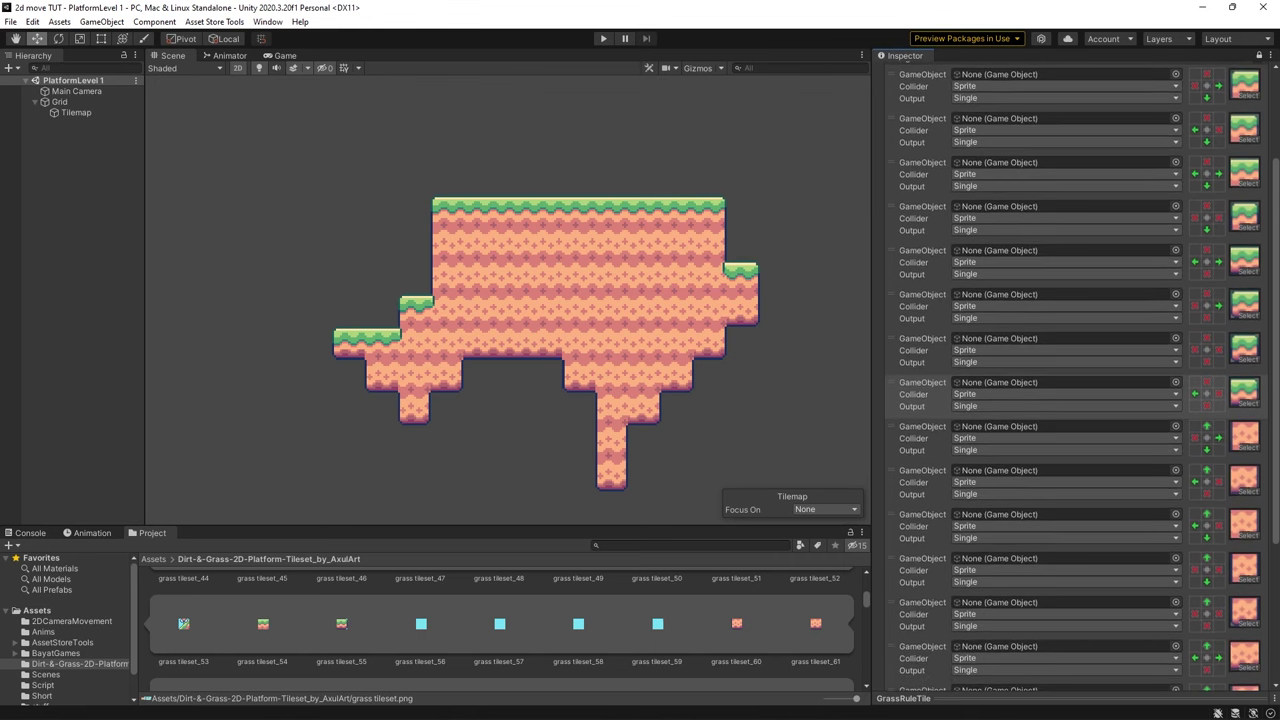
pyautogui.scroll(-4, 1075, 400)
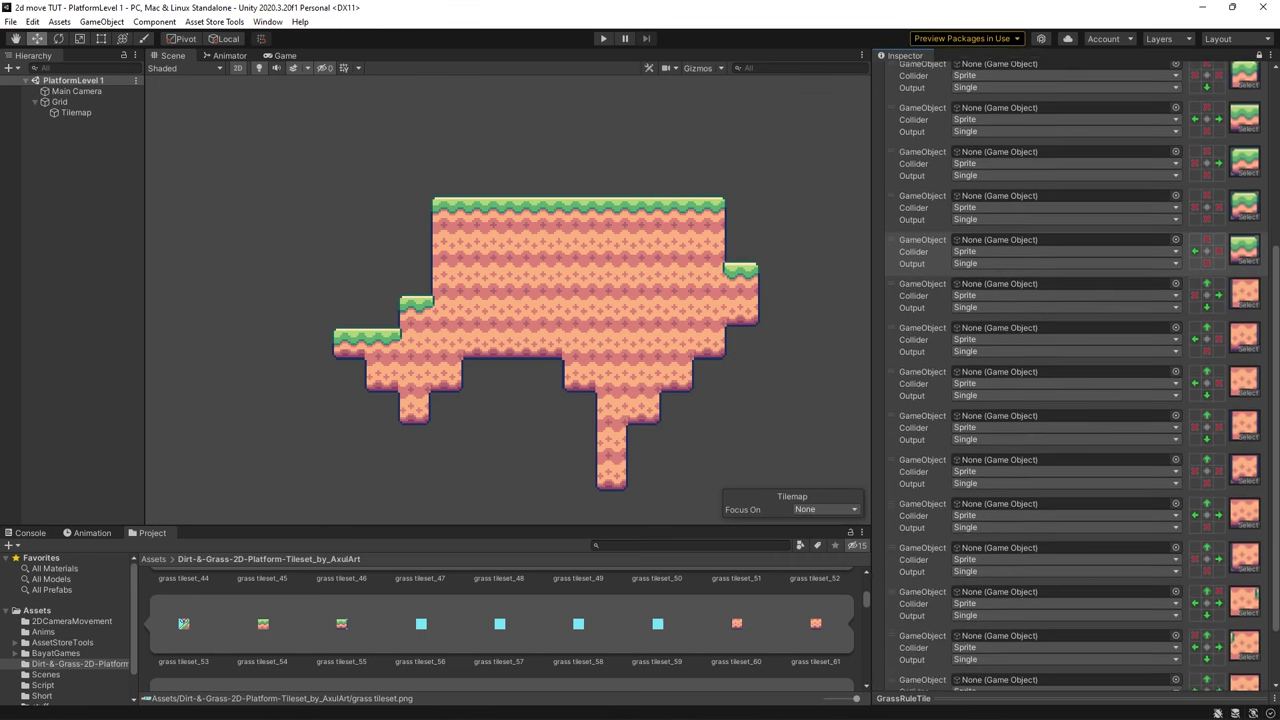
pyautogui.scroll(5, 656, 645)
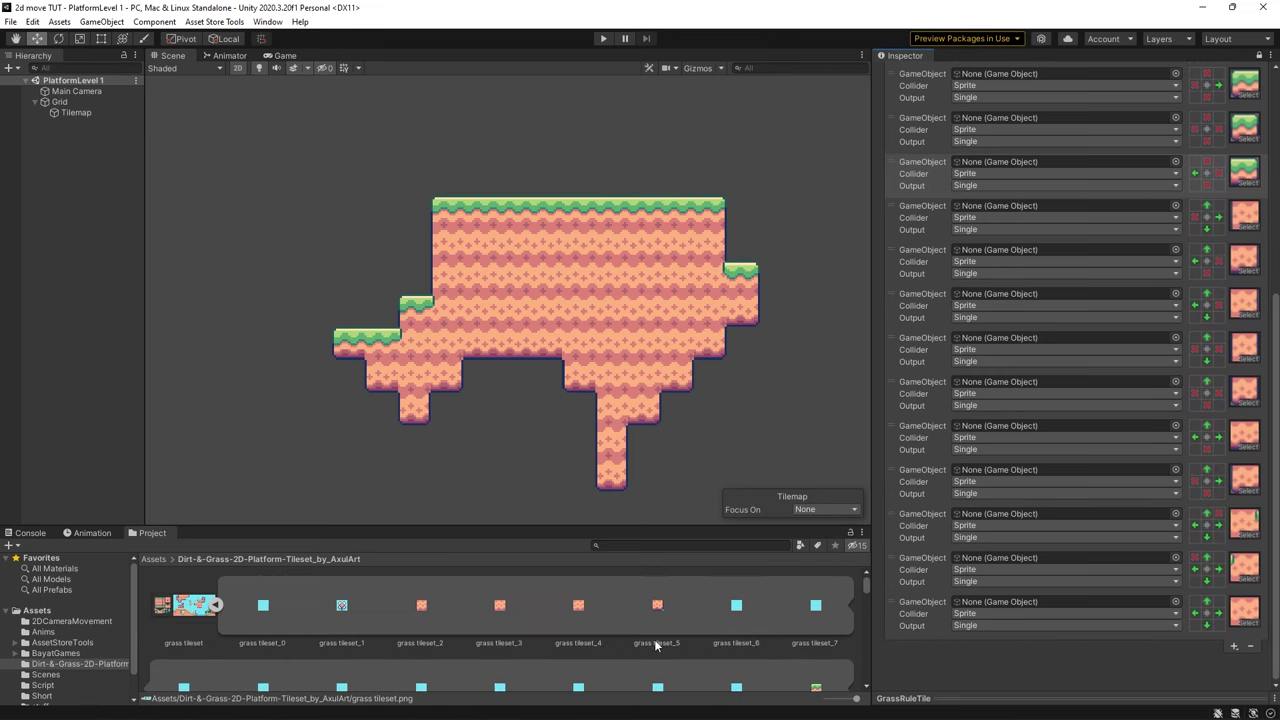
pyautogui.scroll(-10, 640, 635)
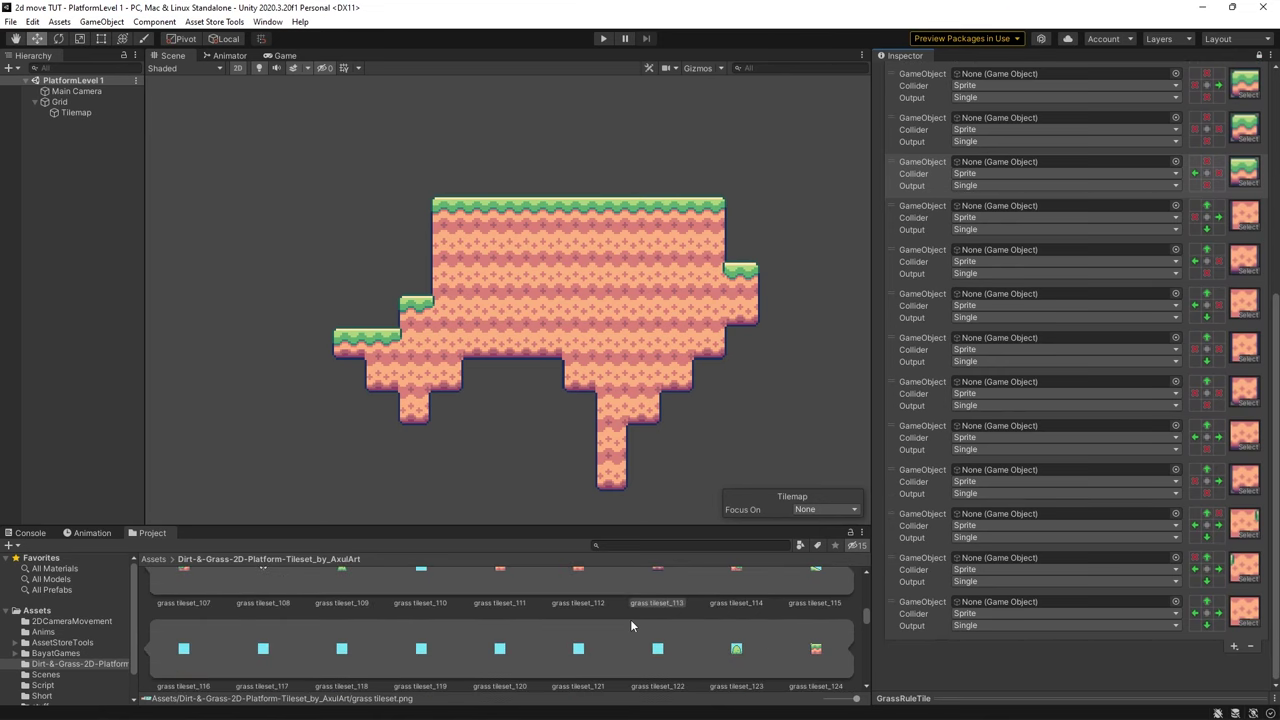
pyautogui.scroll(-1, 640, 603)
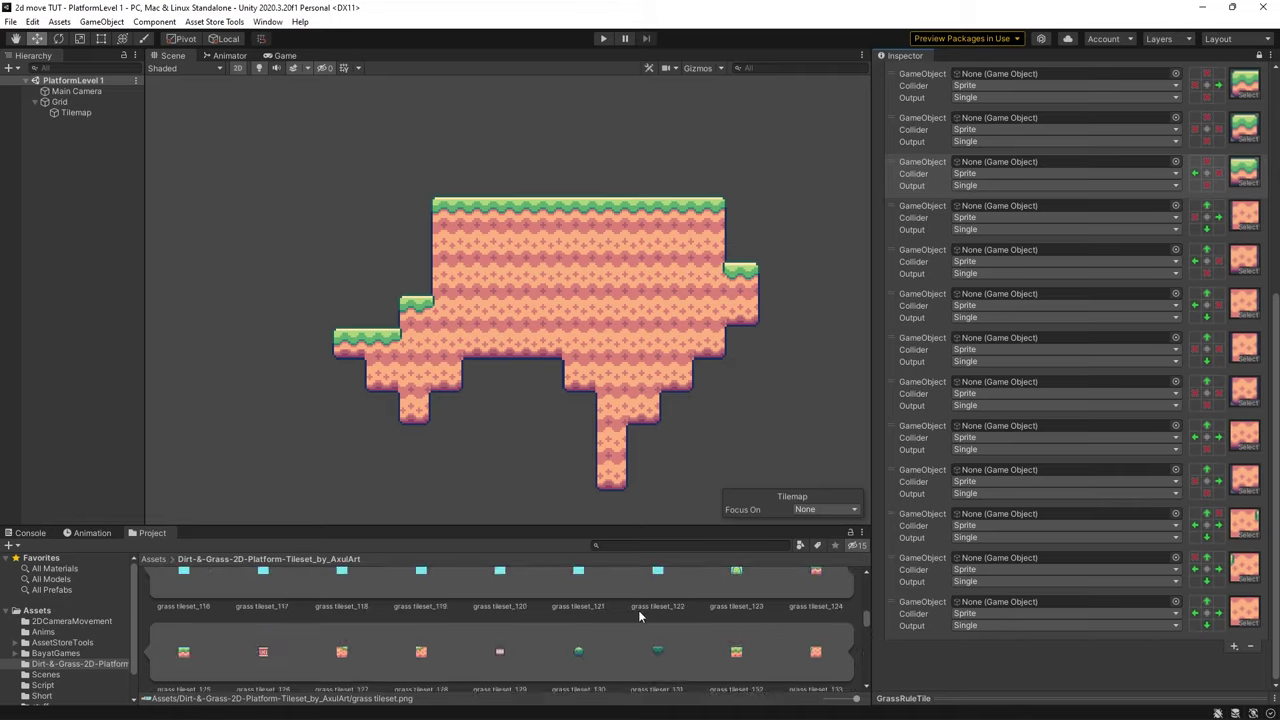